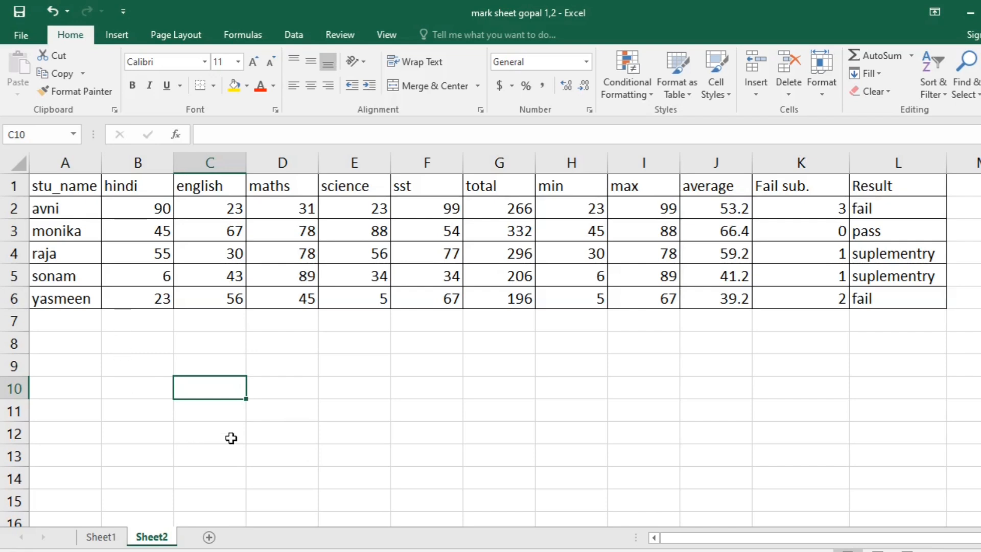
- Delete the entire row 4 from the marks table in Sheet2
left_click(69, 251)
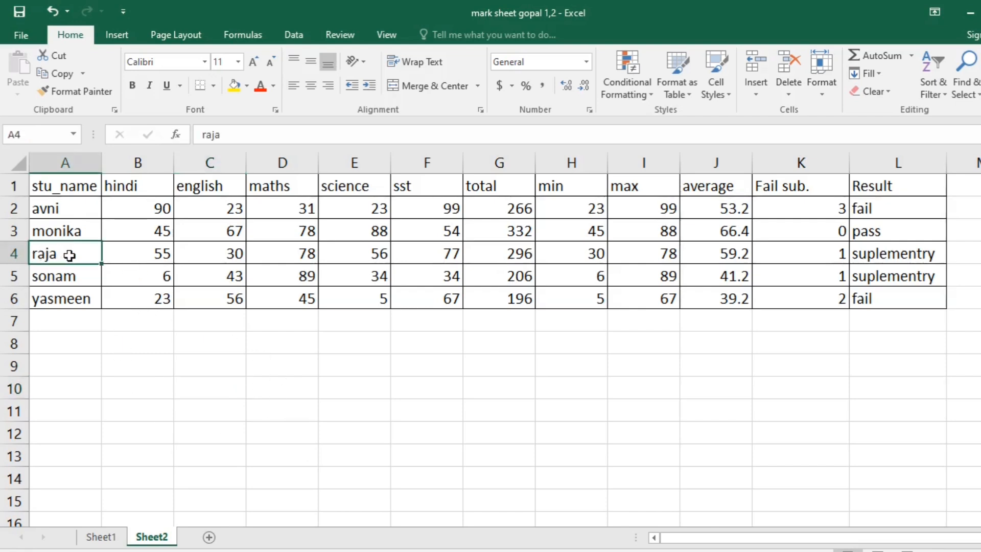
key("shift+space")
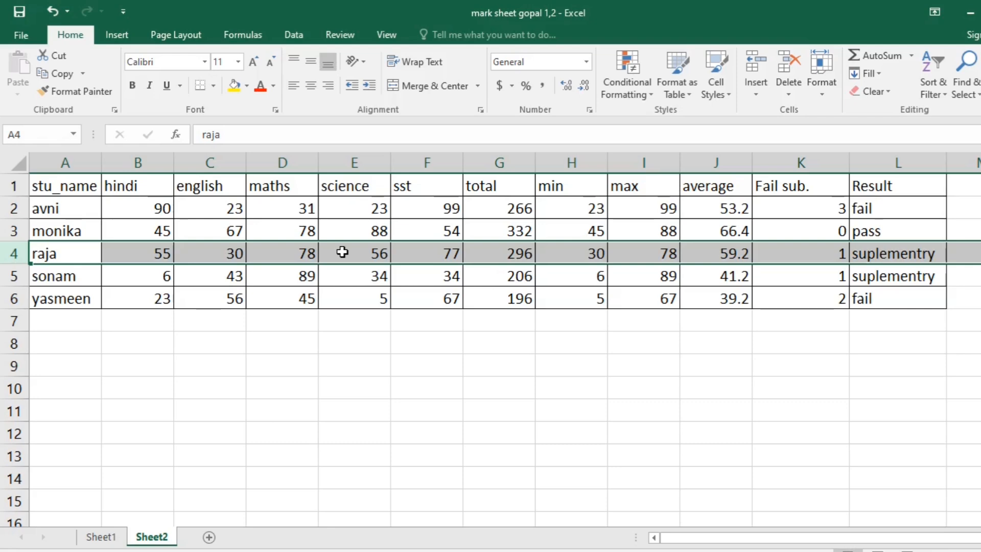
key("ctrl")
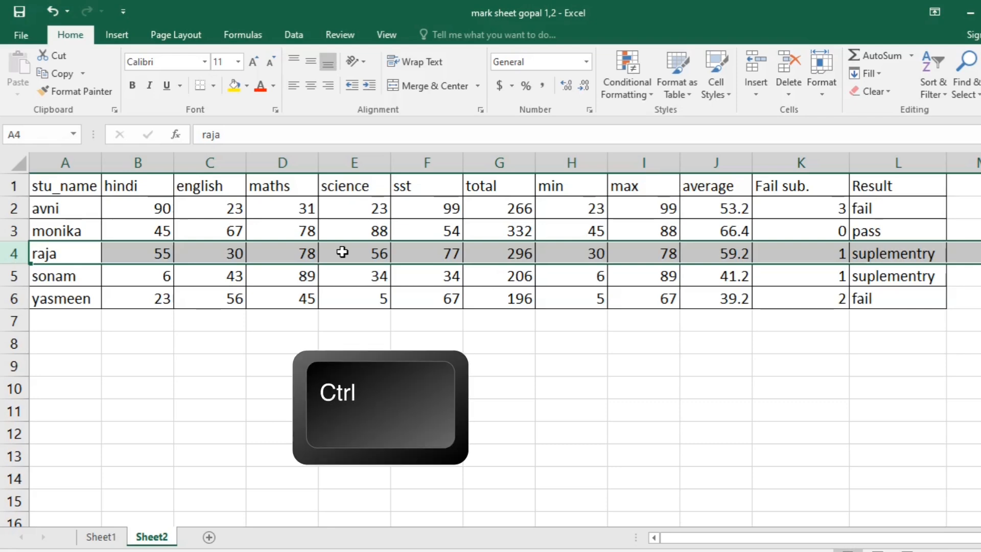
key("ctrl+minus")
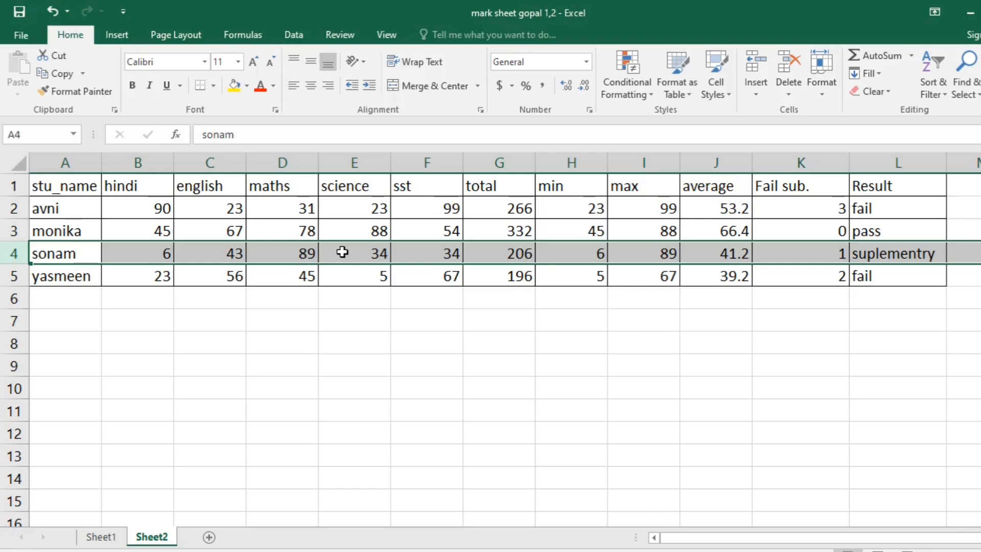
- Select the entire row 3, followed by the entire english column
key("Up")
key("shift+space")
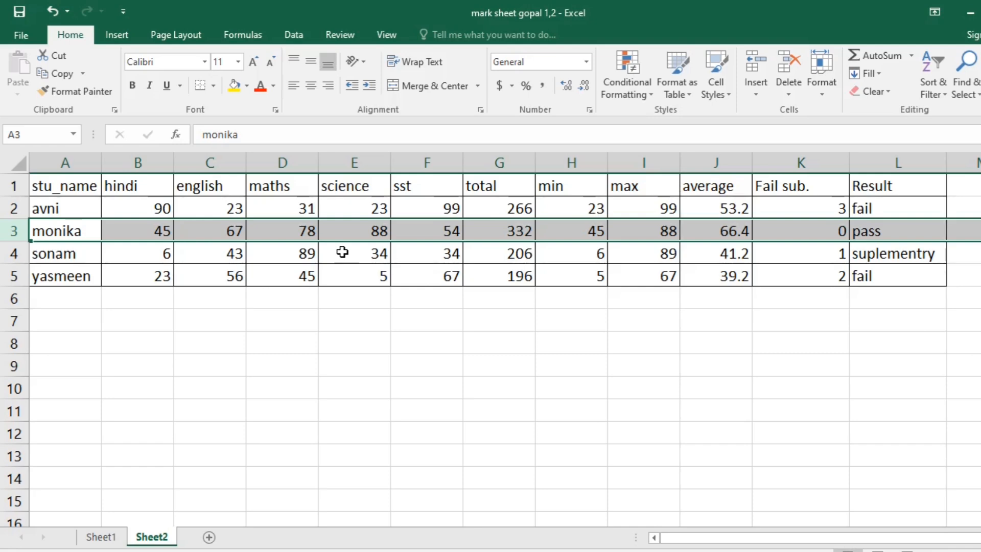
left_click(204, 213)
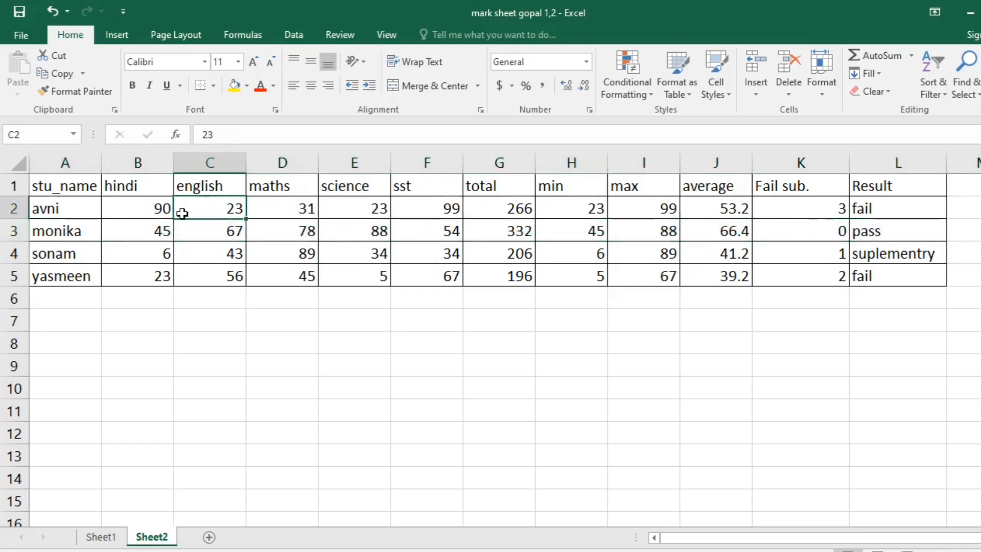
key("ctrl+space")
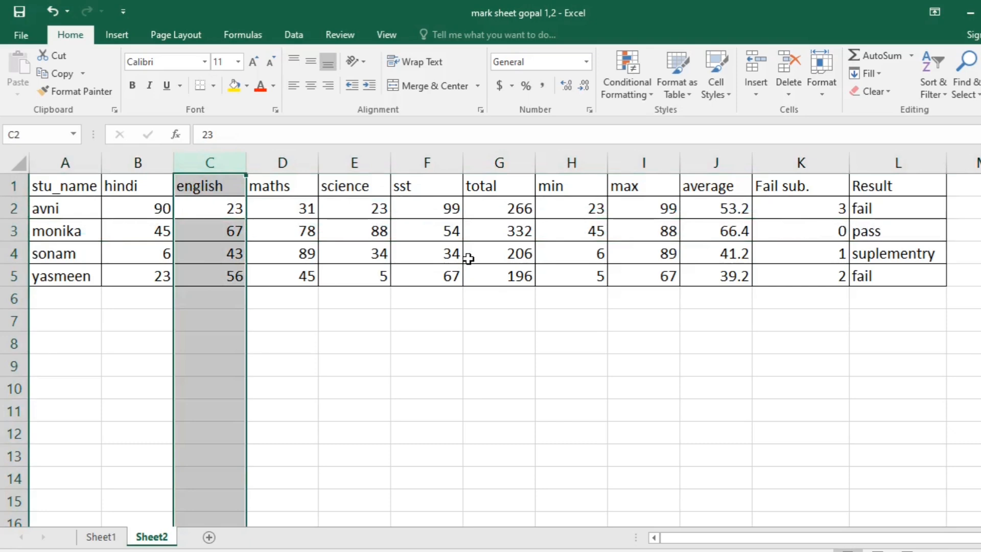
- Delete the entire sst column from the marks table
left_click(422, 237)
key("ctrl+space")
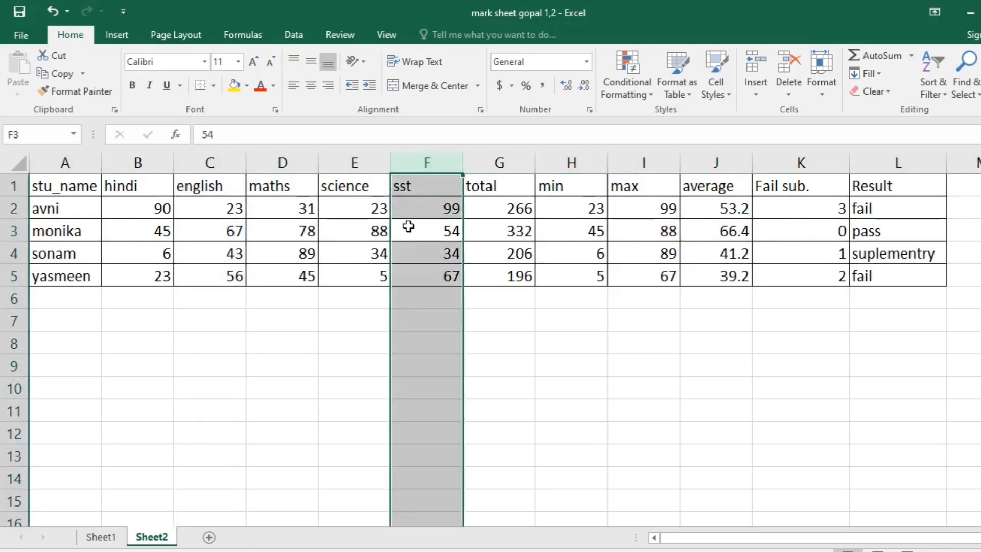
key("ctrl+minus")
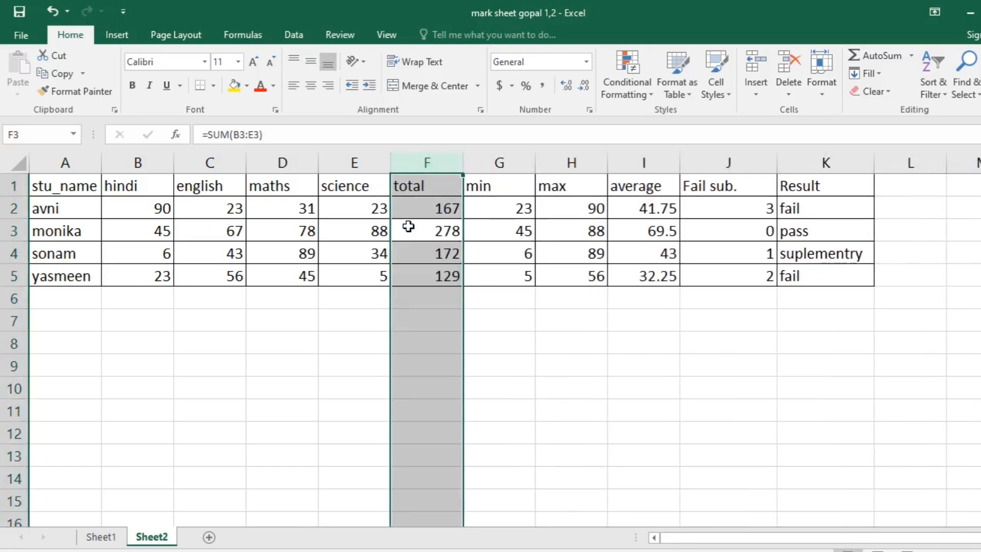
- Undo the deletions of the sst column and row 4
left_click(279, 346)
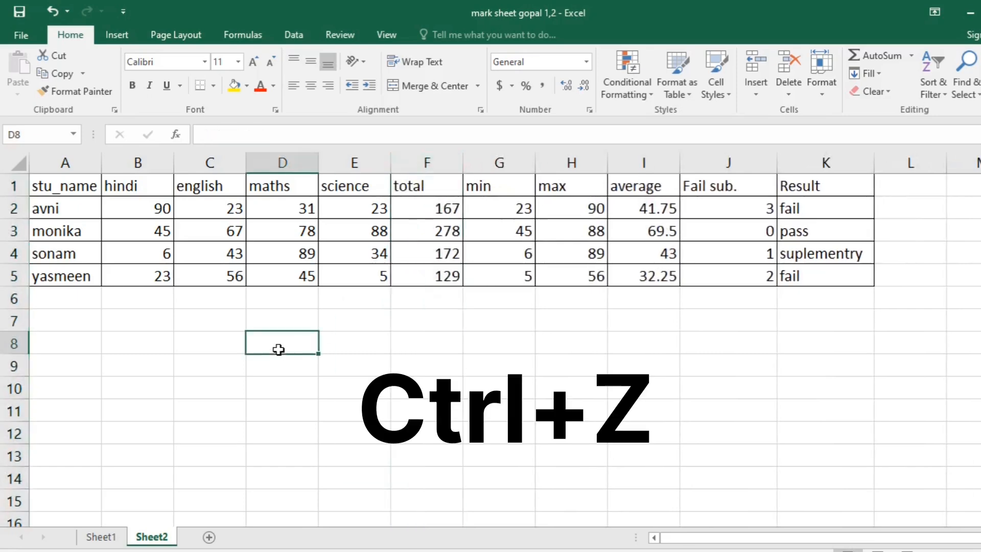
key("ctrl+z")
key("ctrl+z")
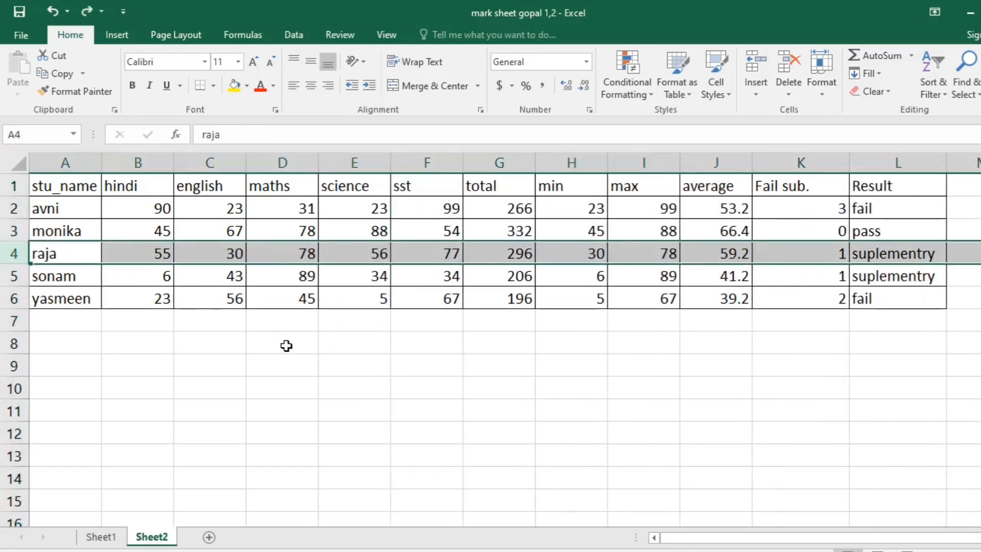
- Switch to Sheet1 and fill the division formula from L2 down to L6
key("ctrl+Page_Up")
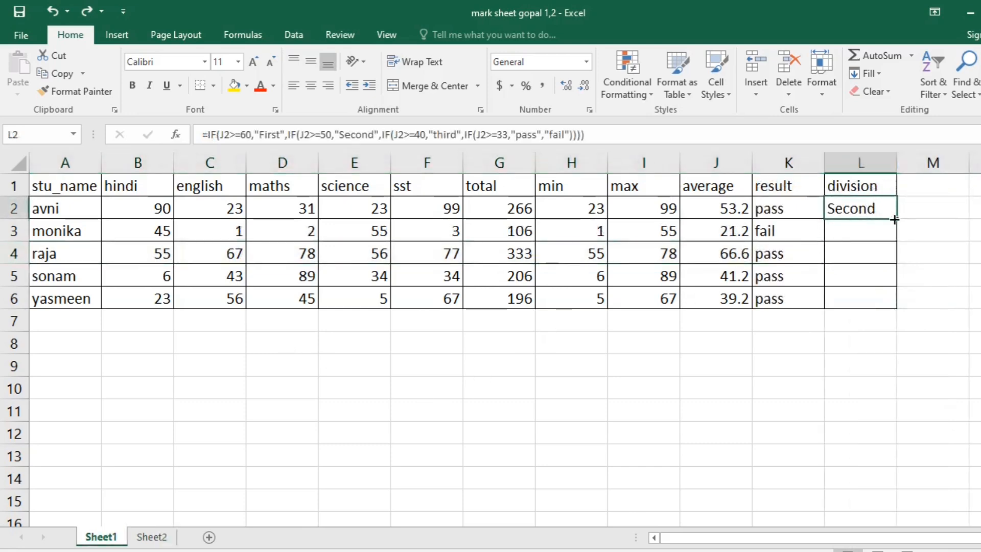
left_click_drag(897, 218, 886, 310)
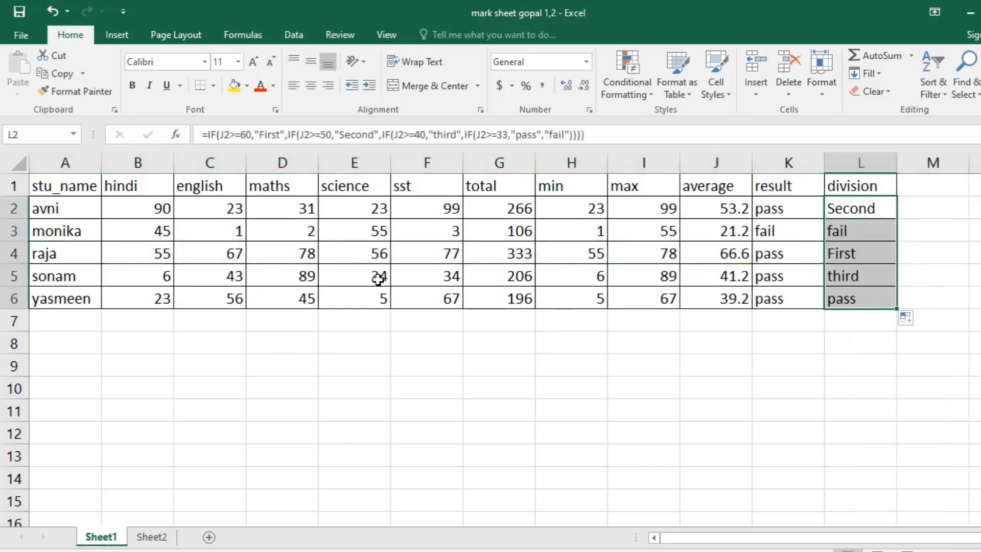
left_click(440, 434)
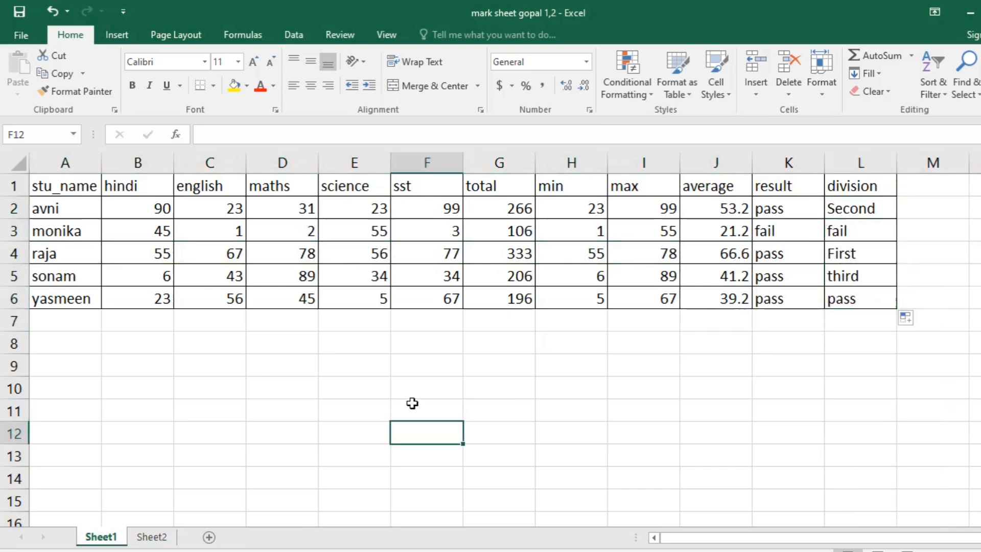
- Delete the entire rows 4 and 5 in Sheet1 and undo the deletion
left_click(225, 252)
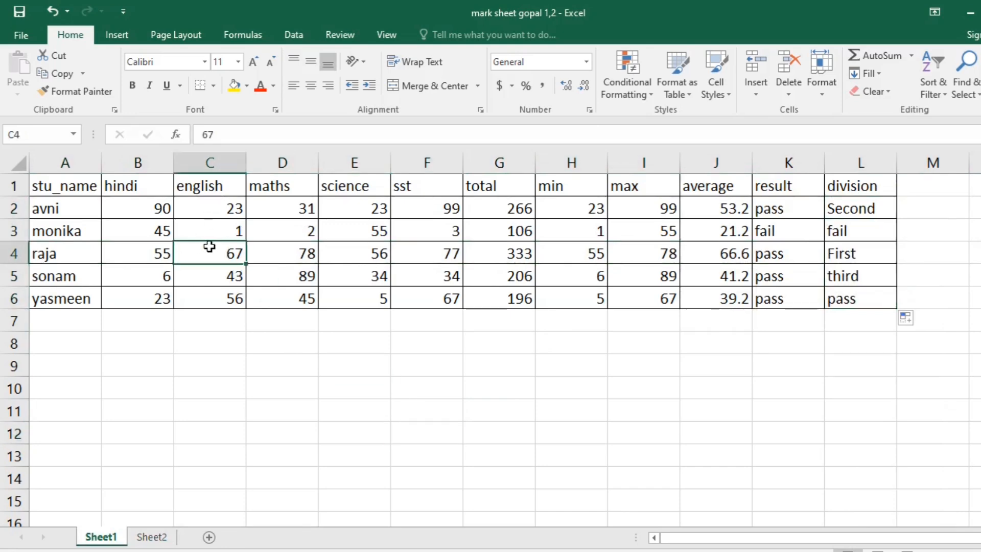
left_click(150, 251)
key("shift+space")
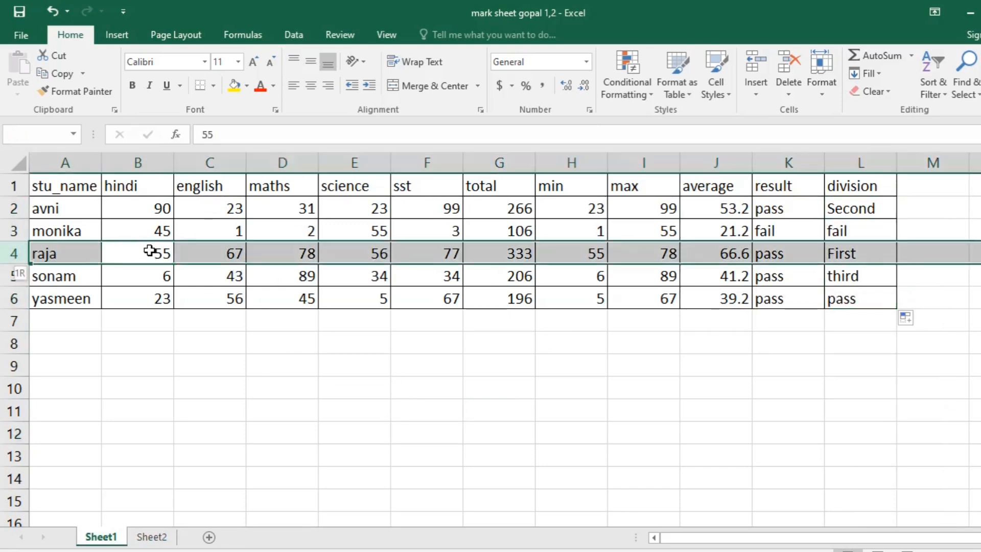
key("shift+Up")
key("shift+Up")
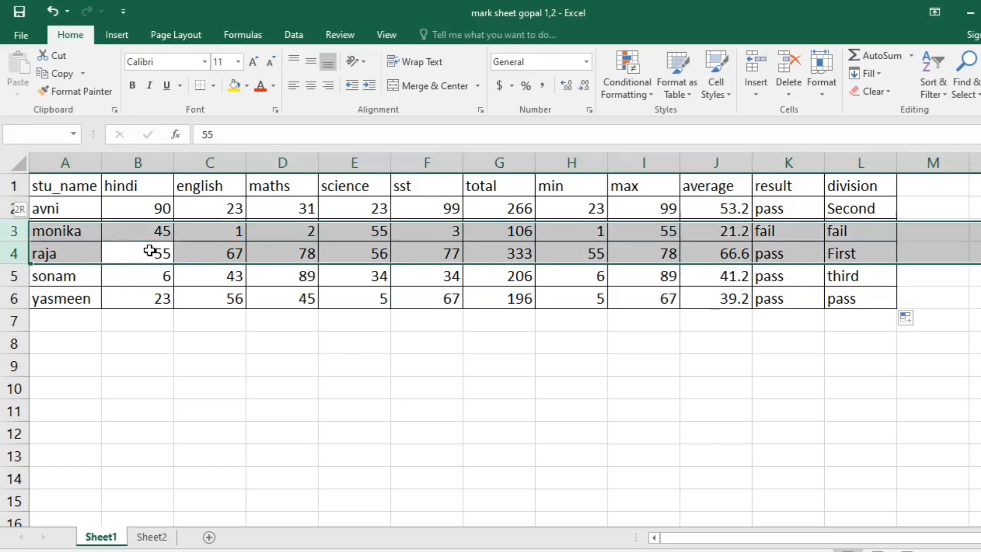
key("shift+Down")
key("shift+Down")
key("shift+Down")
key("shift+Down")
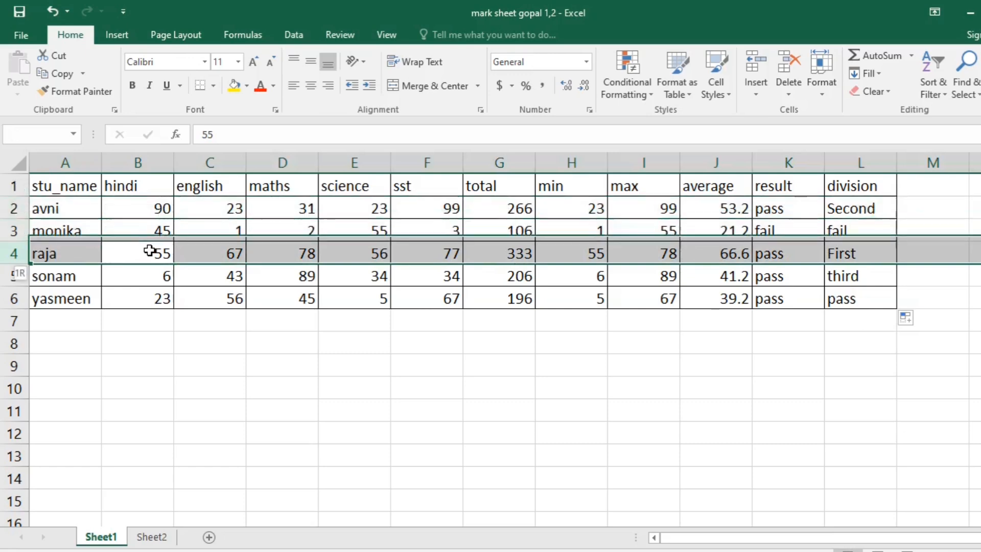
key("shift+Up")
key("shift+Up")
key("shift+Down")
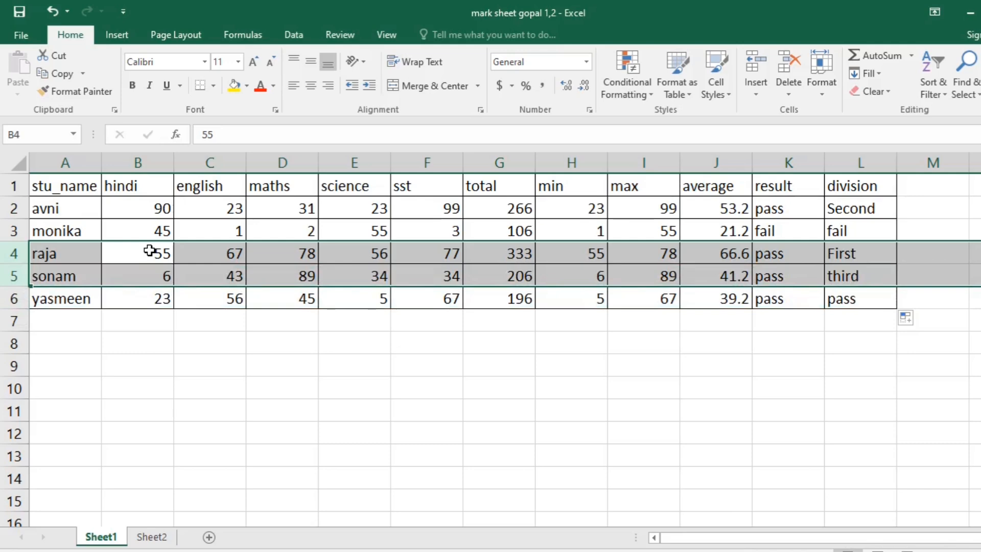
key("ctrl+minus")
key("ctrl+z")
- Insert two blank rows at rows 4 and 5 and undo the insertion
key("ctrl+plus")
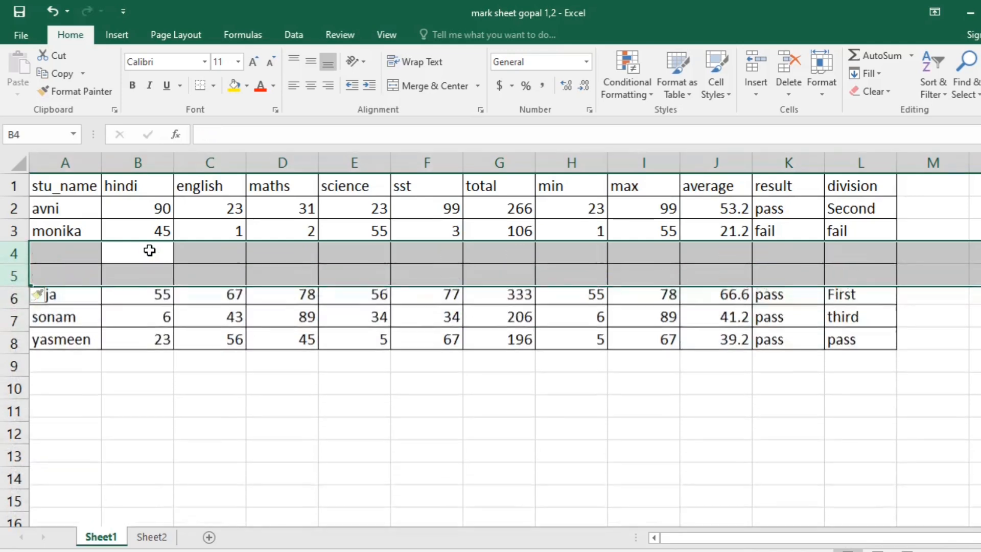
left_click(259, 266)
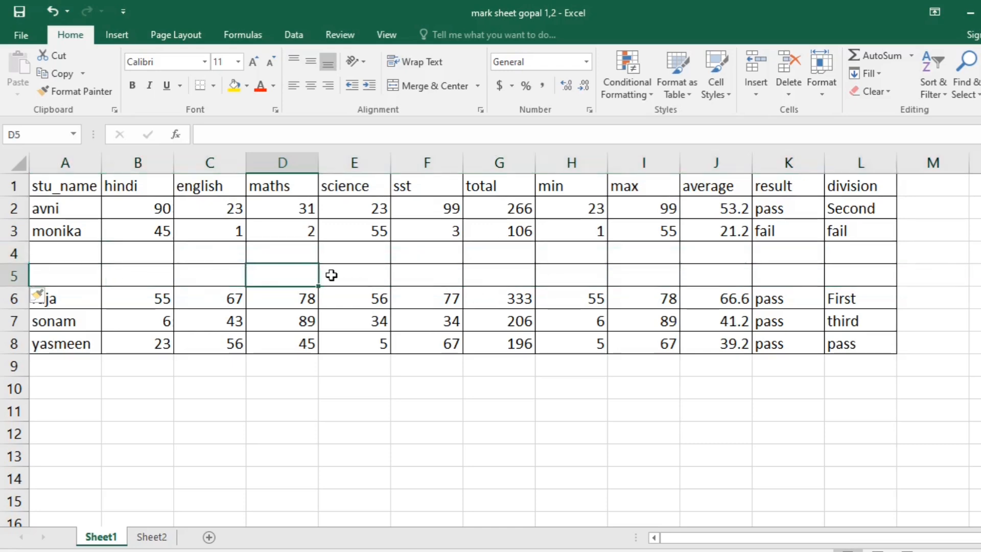
key("ctrl+z")
left_click(437, 361)
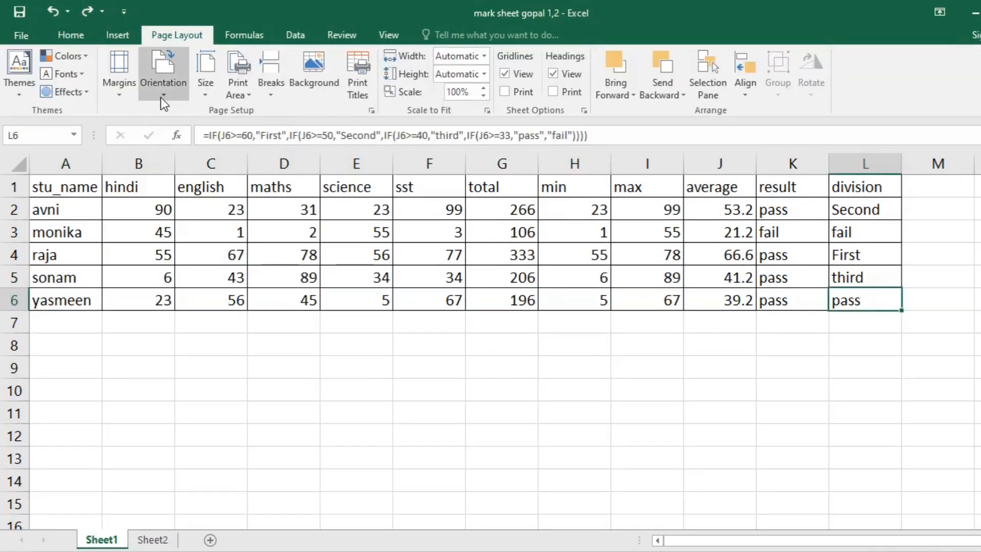
- Set the page orientation of Sheet1 to Landscape and check the print preview
left_click(161, 97)
left_click(195, 158)
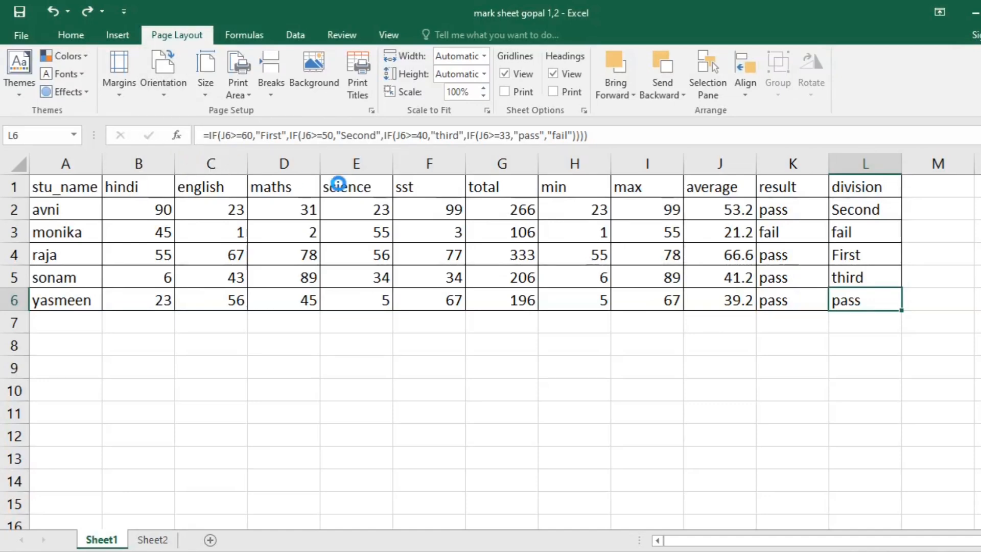
left_click(165, 90)
left_click(172, 158)
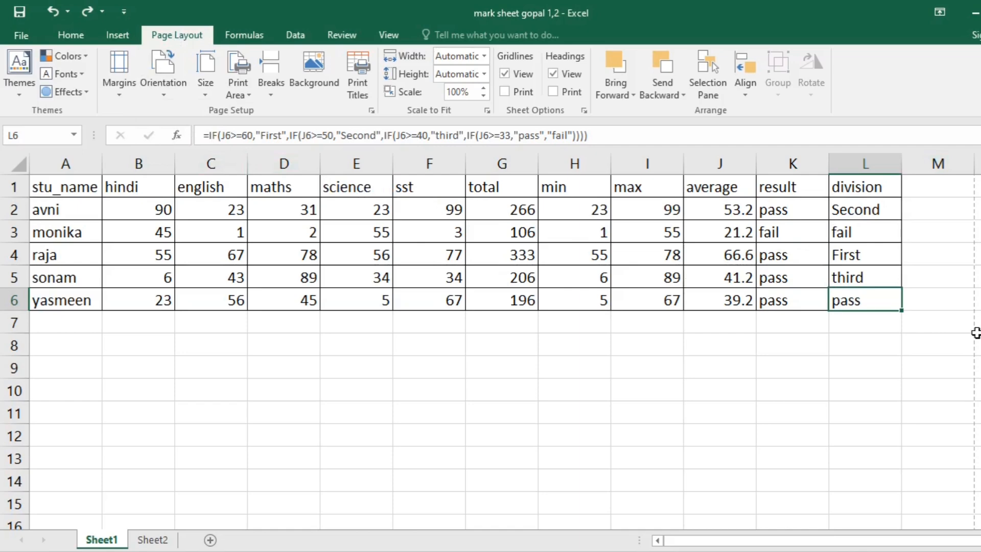
key("ctrl+F2")
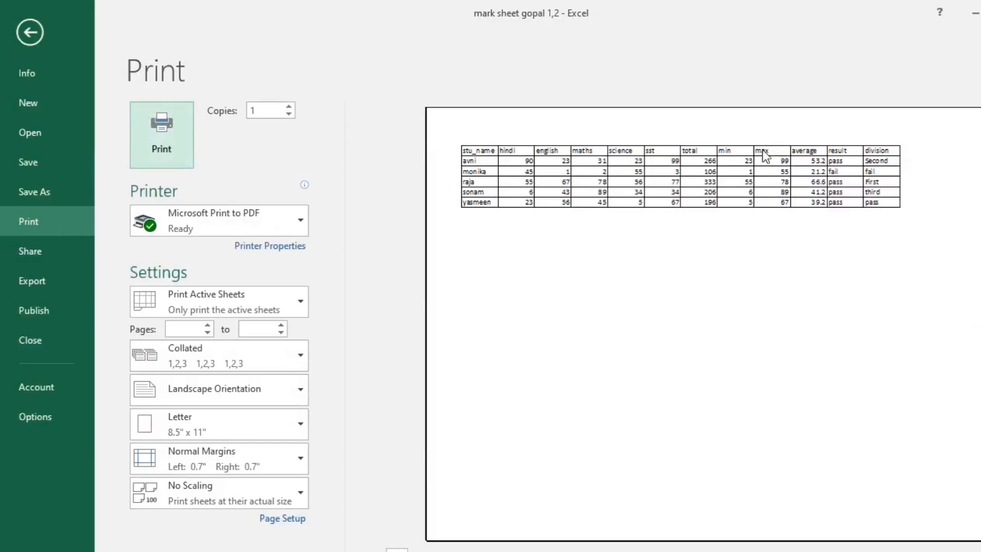
key("Escape")
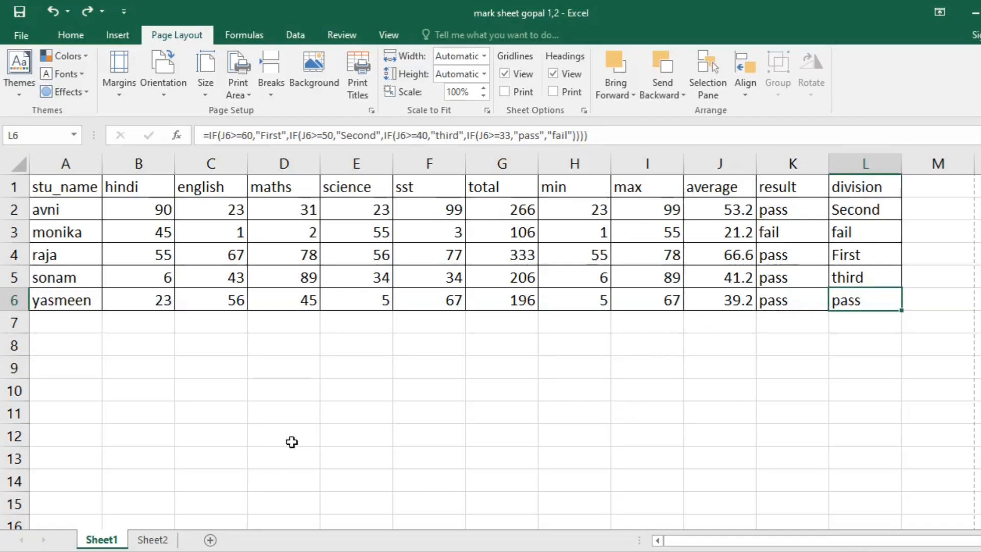
- Fill cells C8:E12 in Sheet2 with yellow
left_click(152, 540)
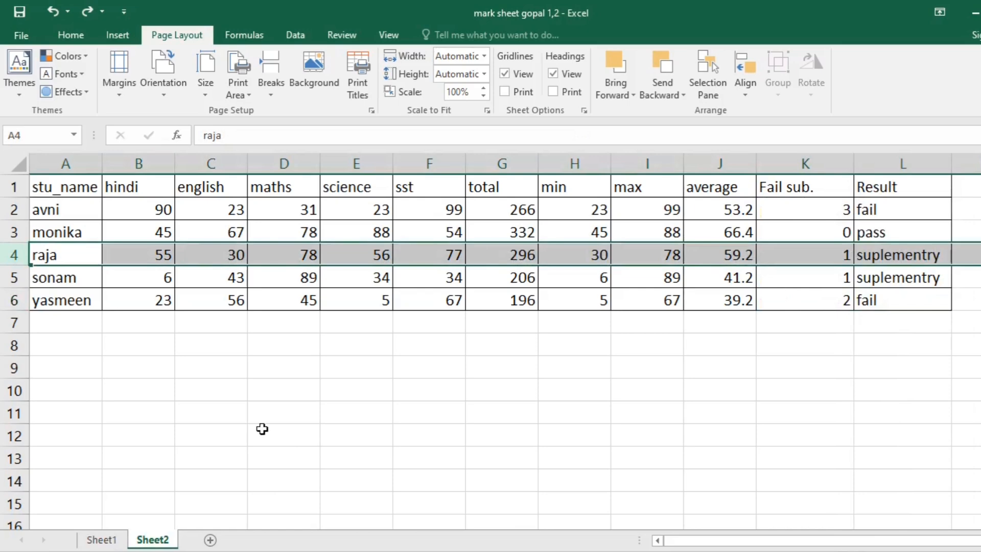
left_click_drag(214, 344, 333, 439)
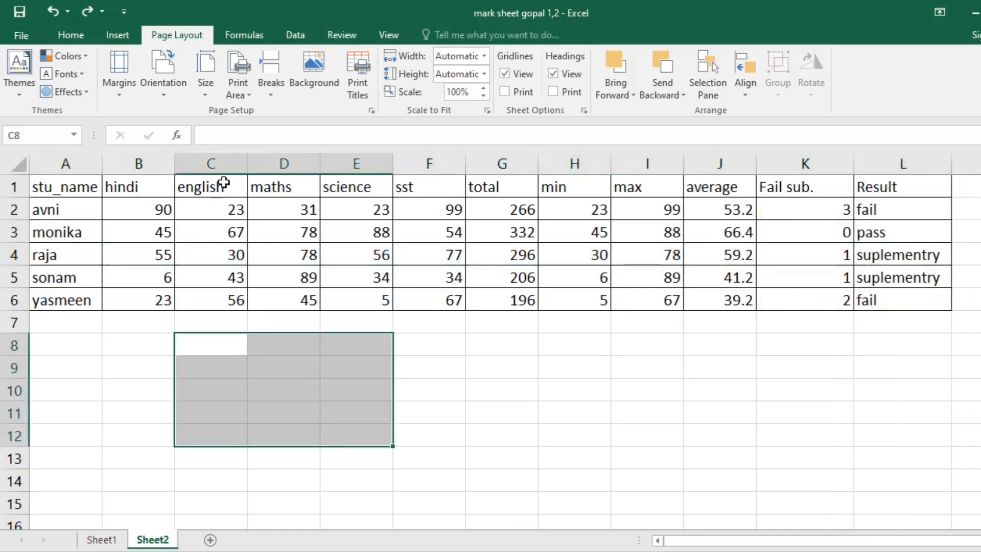
left_click(74, 36)
left_click(235, 86)
- Fill cells C8:E15 in Sheet1 with the standard blue colour
left_click(102, 540)
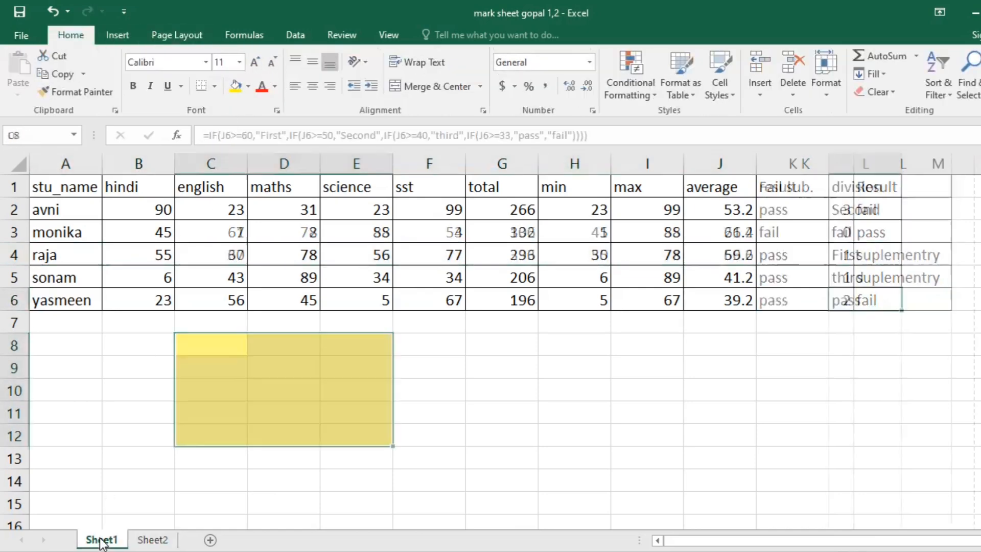
left_click_drag(214, 347, 358, 505)
left_click(250, 86)
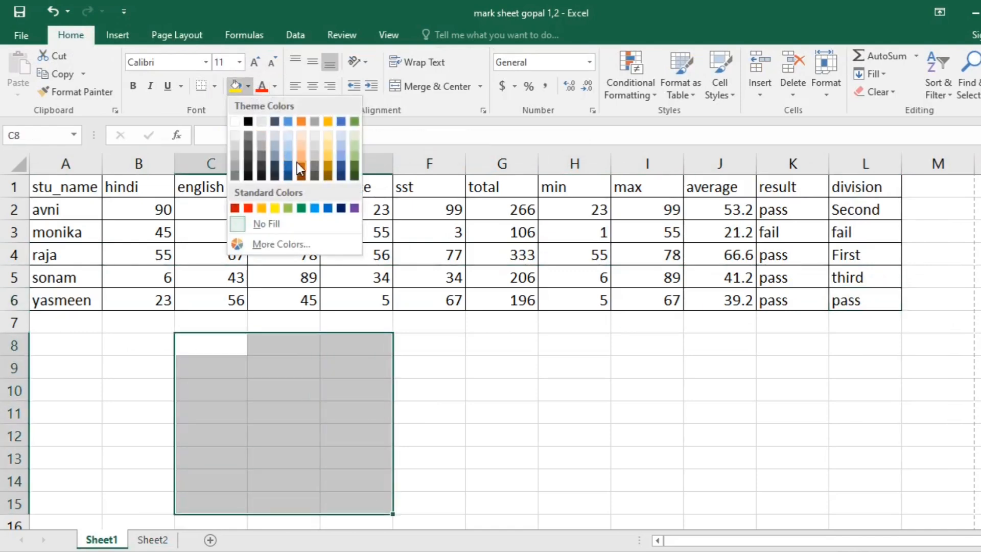
left_click(328, 210)
left_click(448, 412)
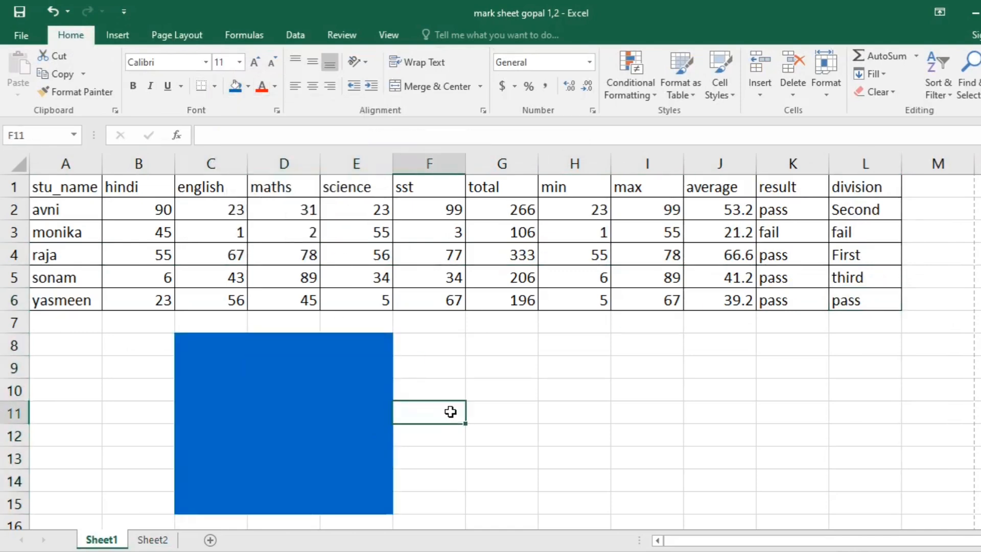
- Switch back and forth between Sheet2 and Sheet1 to compare their coloured blocks, ending on Sheet1
left_click(145, 542)
left_click(119, 373)
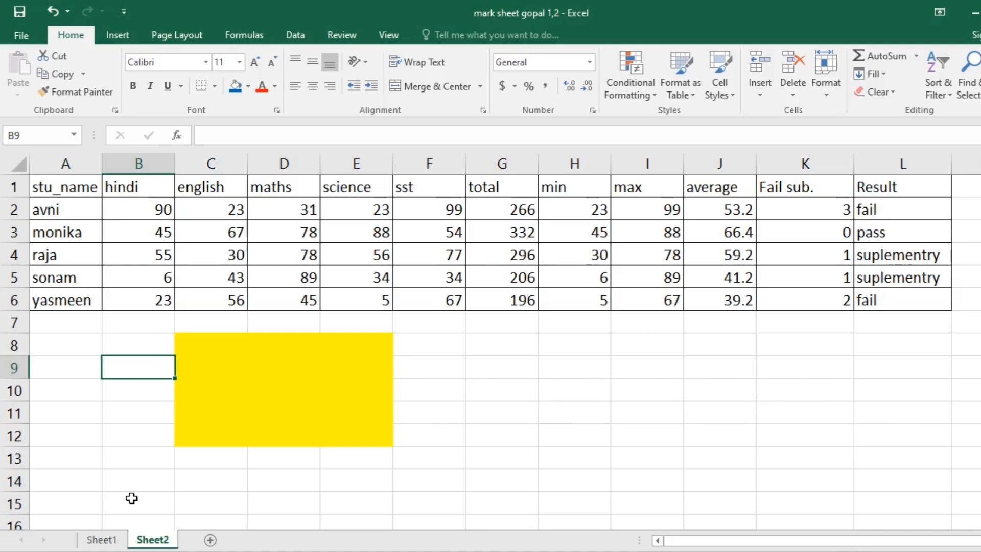
key("ctrl+Page_Up")
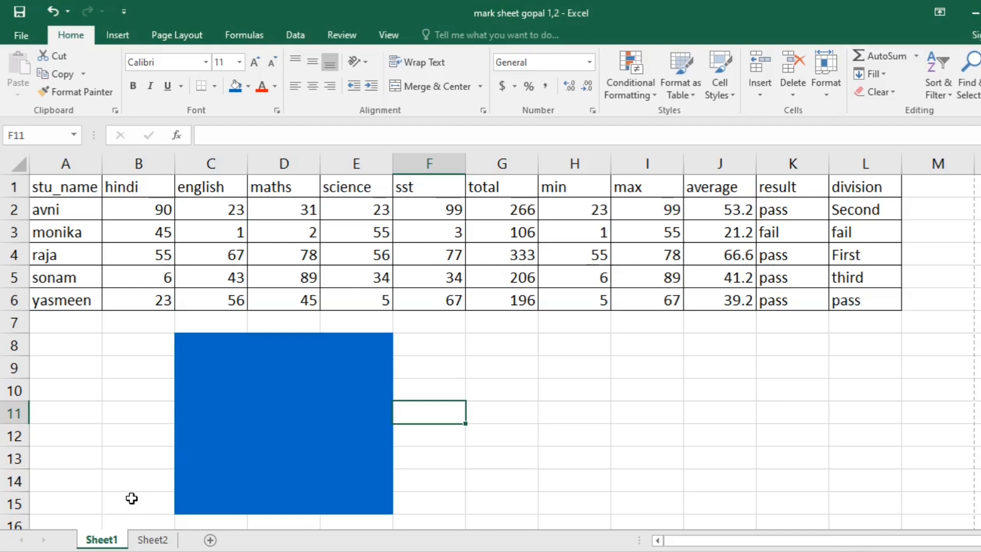
key("ctrl+Page_Down")
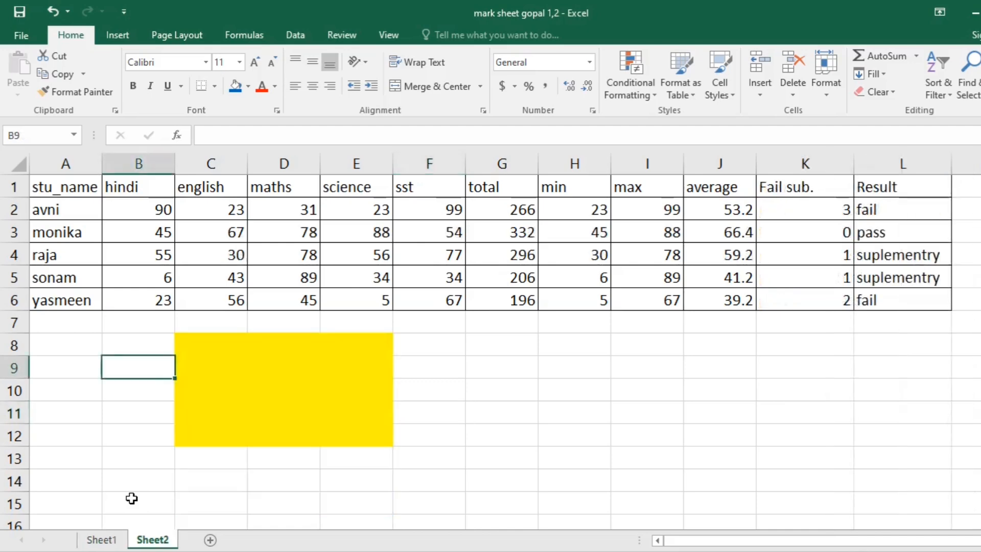
key("ctrl+Page_Up")
key("ctrl+Page_Down")
key("ctrl+Page_Up")
key("ctrl+Page_Down")
key("ctrl+Page_Up")
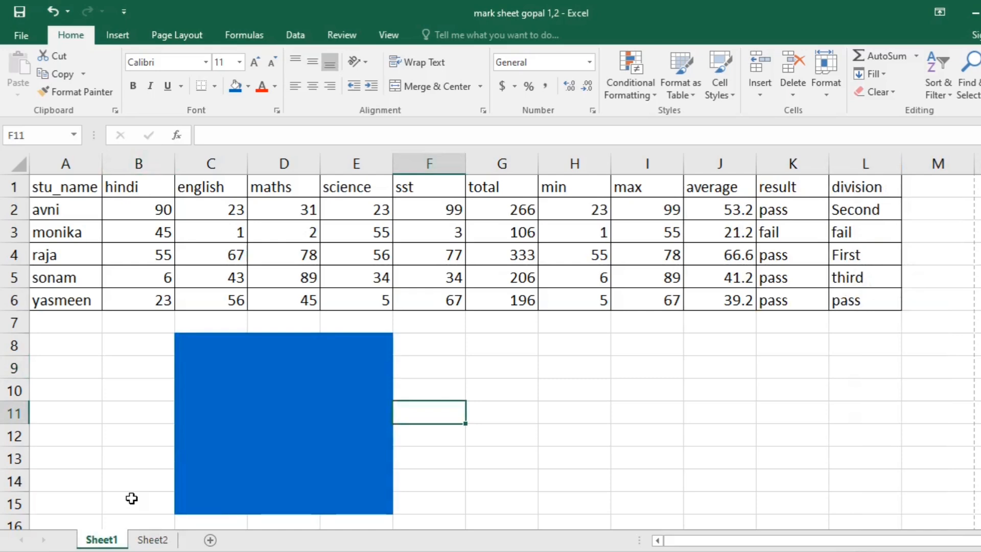
- Switch between Sheet2 and Sheet1 again, ending on Sheet2
key("ctrl+Page_Down")
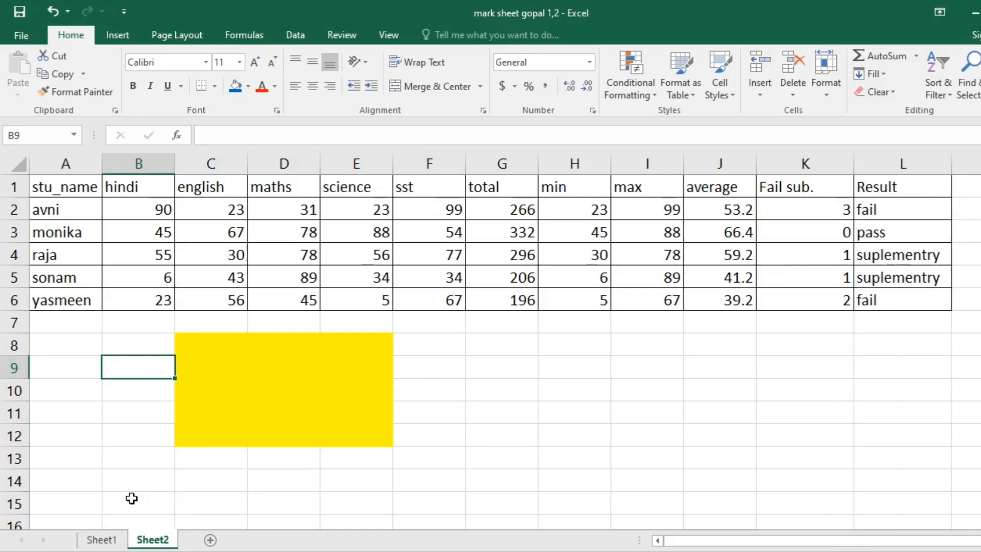
left_click(310, 280)
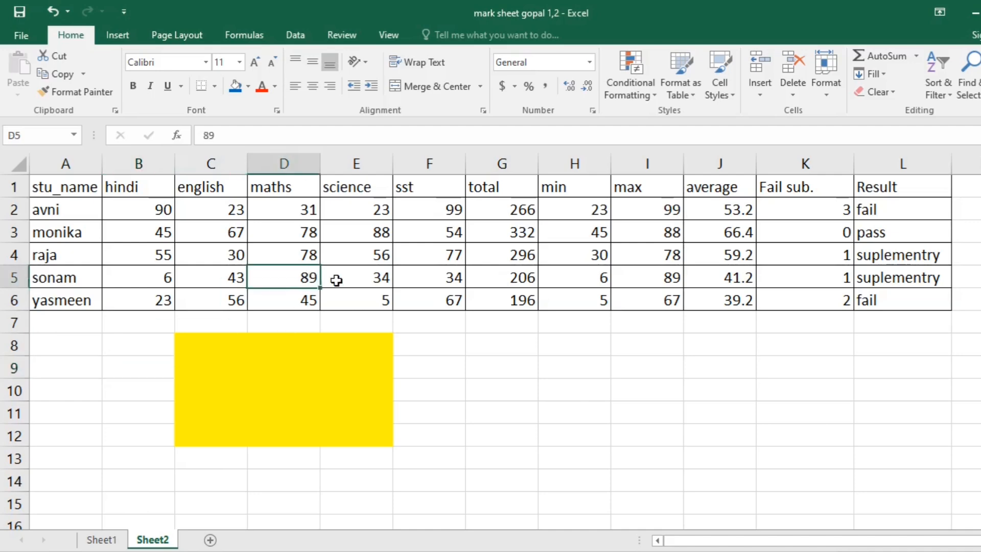
left_click(102, 539)
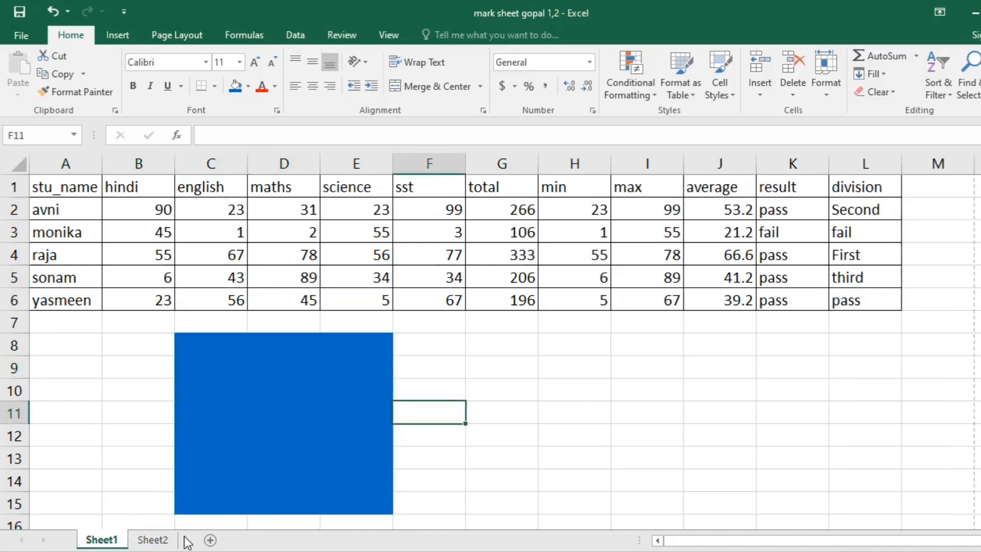
left_click(156, 540)
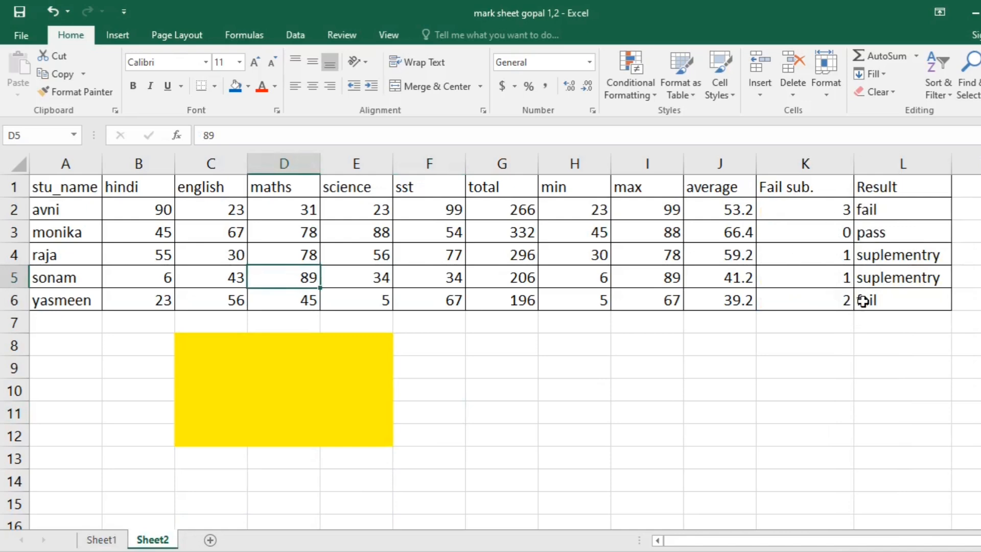
- Select the whole mark sheet table A1:L6 in Sheet2 and turn on filters for its header row
left_click_drag(83, 184, 526, 280)
left_click(551, 279)
left_click(350, 192)
left_click(337, 237)
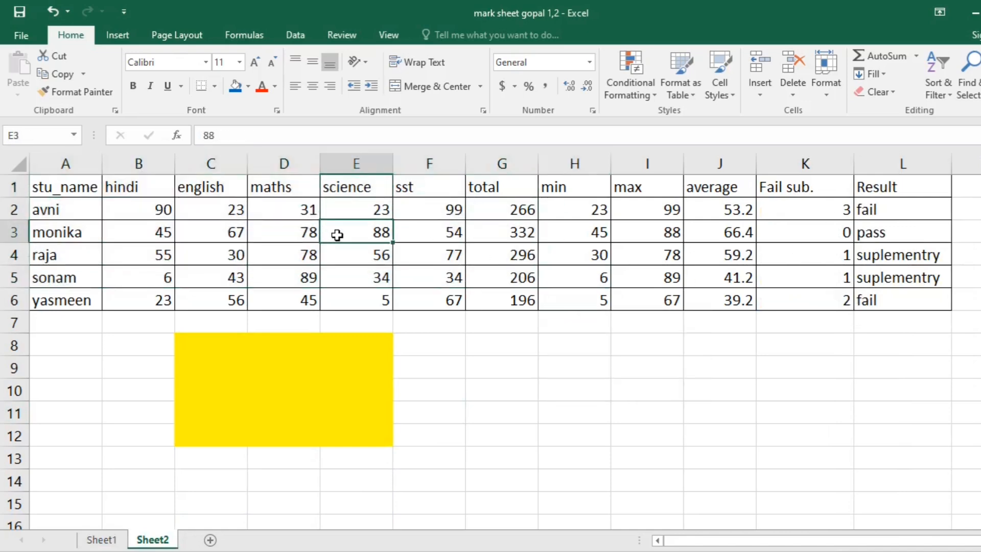
key("ctrl+a")
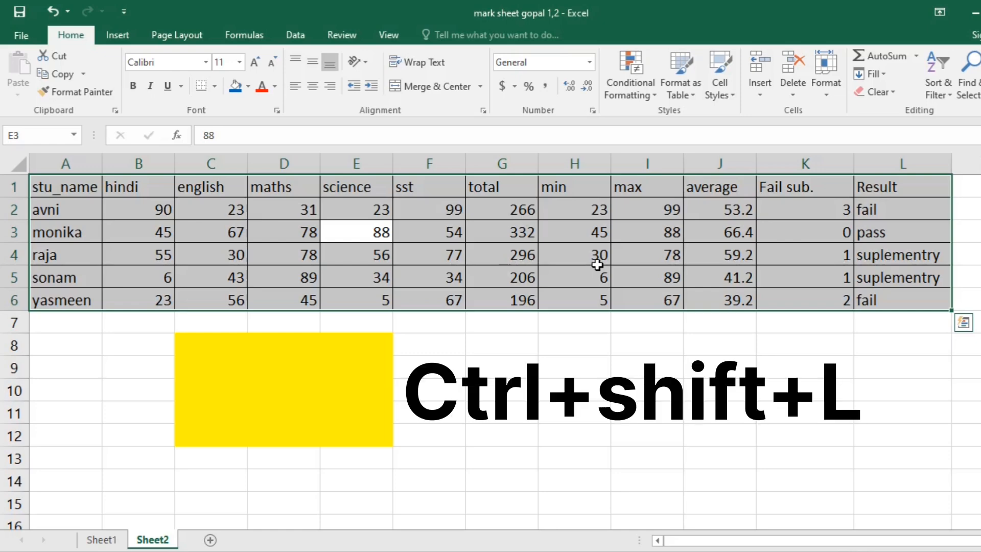
key("ctrl+shift+l")
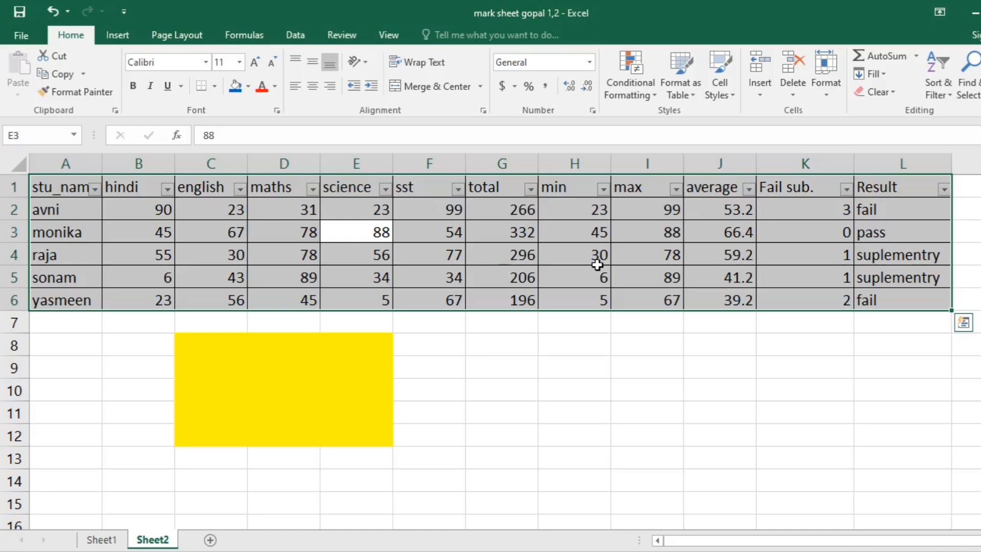
- Filter the Result column to show only suplementry and undo the filter
left_click(902, 278)
left_click(945, 189)
left_click(789, 341)
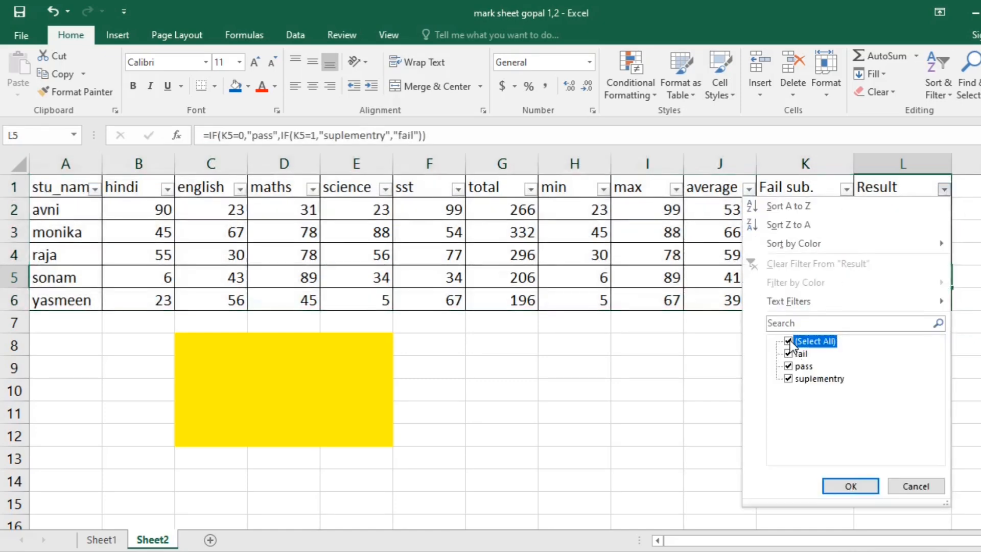
left_click(790, 380)
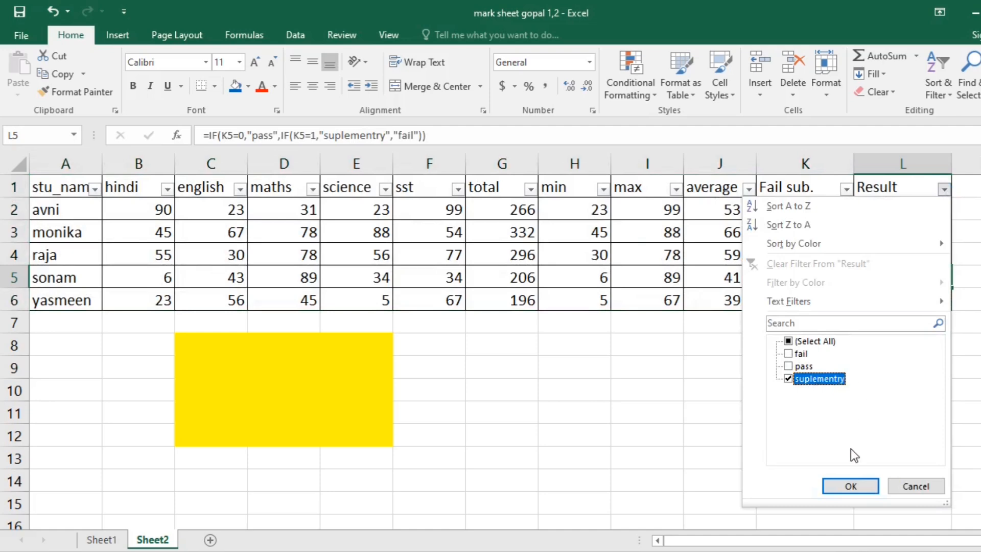
left_click(850, 487)
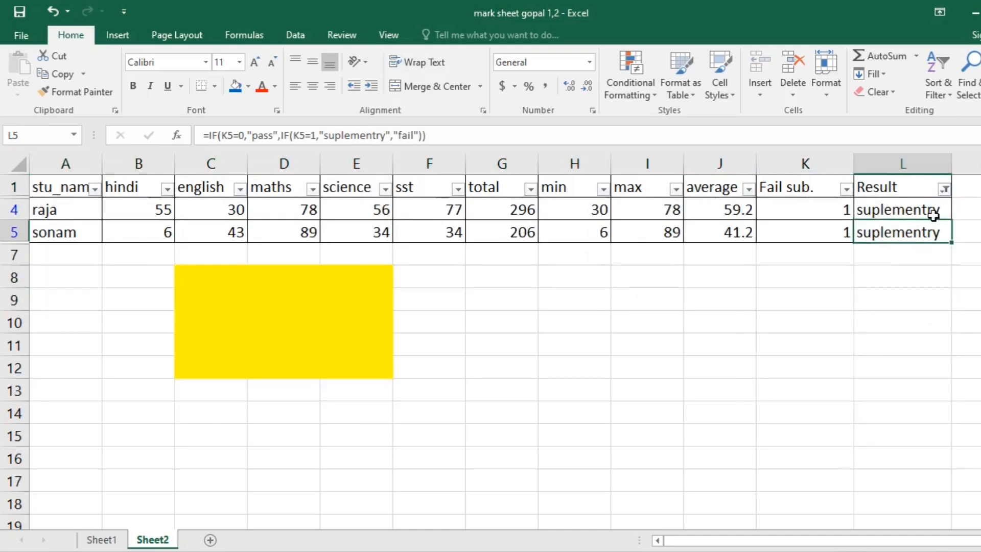
key("ctrl+z")
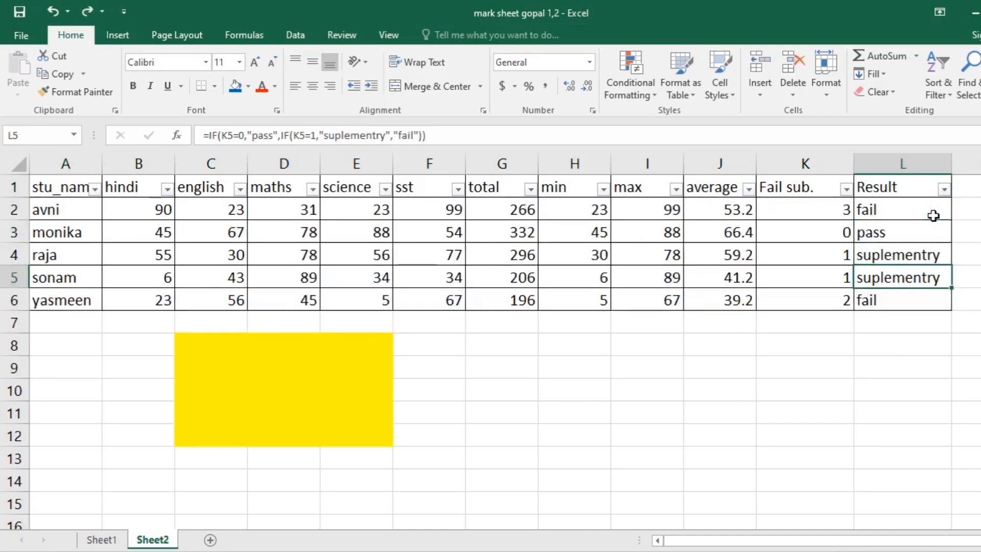
left_click(460, 239)
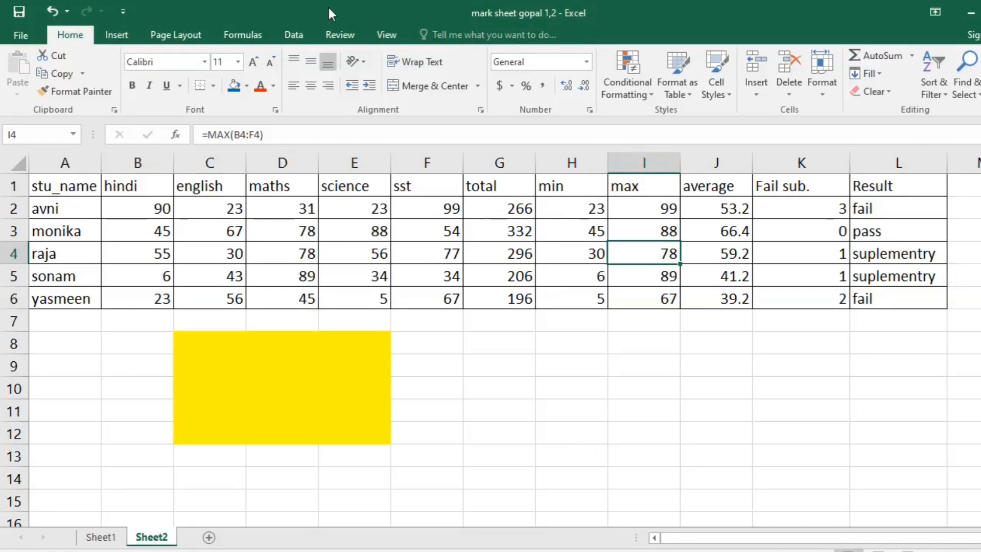
- Collapse the ribbon and expand it again
left_click(109, 36)
left_click(84, 38)
double_click(77, 37)
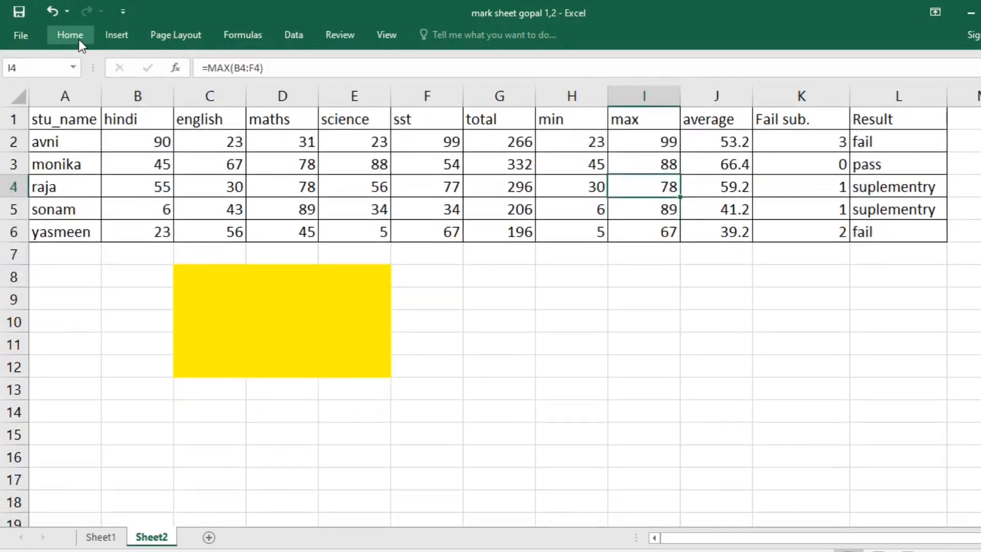
double_click(79, 38)
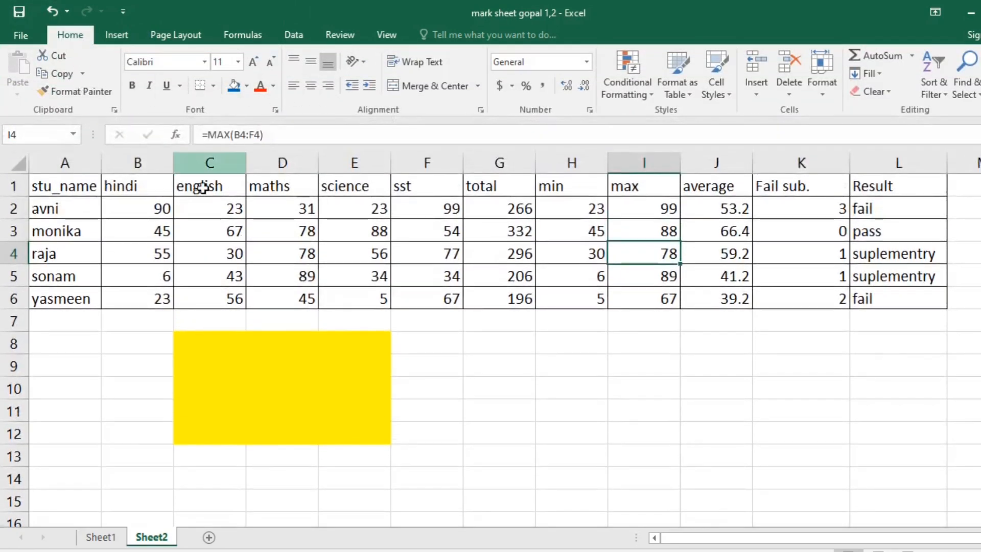
- Fill the header cells A1:L1 with blue and undo the fill
left_click_drag(66, 187, 926, 184)
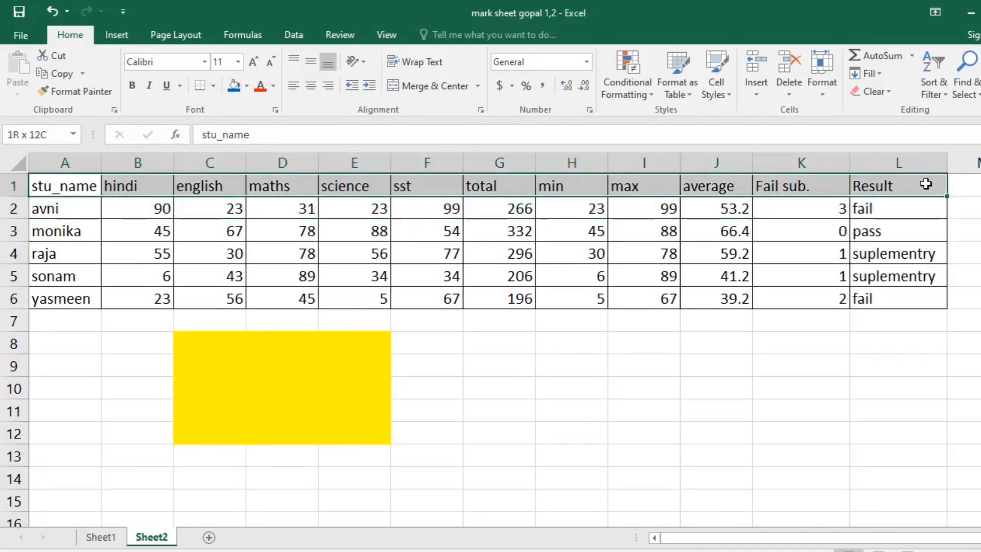
left_click(234, 86)
left_click(377, 246)
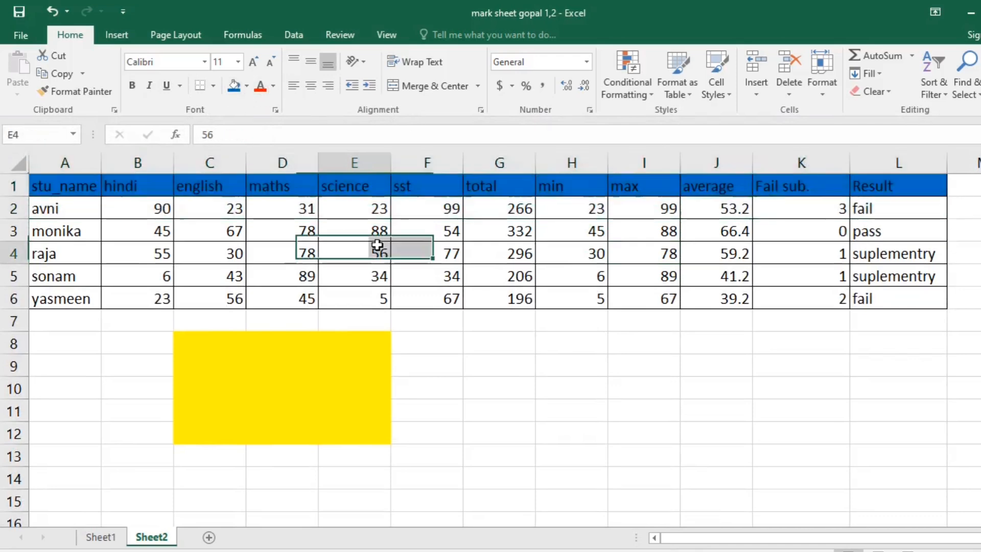
key("ctrl+z")
left_click(345, 261)
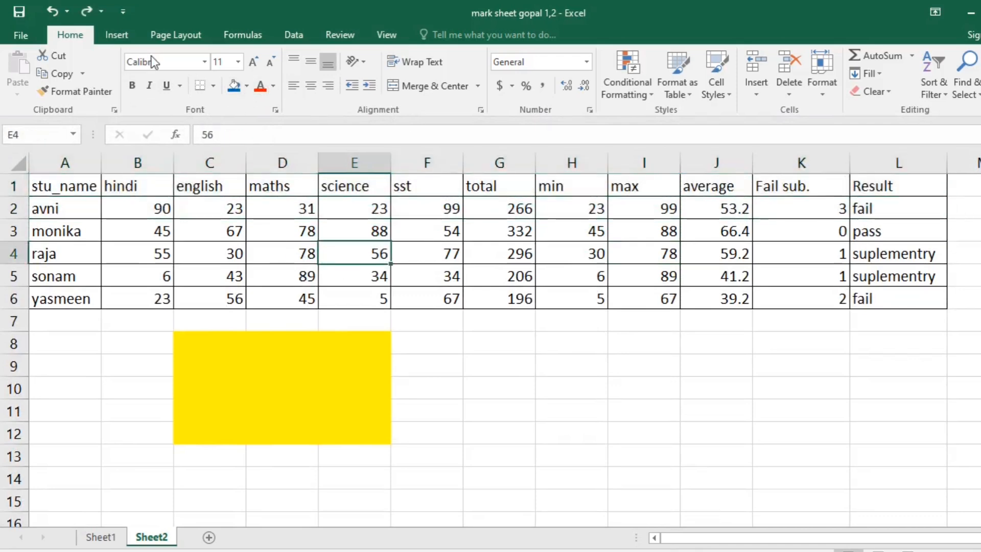
- Hide and show the ribbon three times in a row, leaving it displayed
left_click(117, 36)
left_click(72, 35)
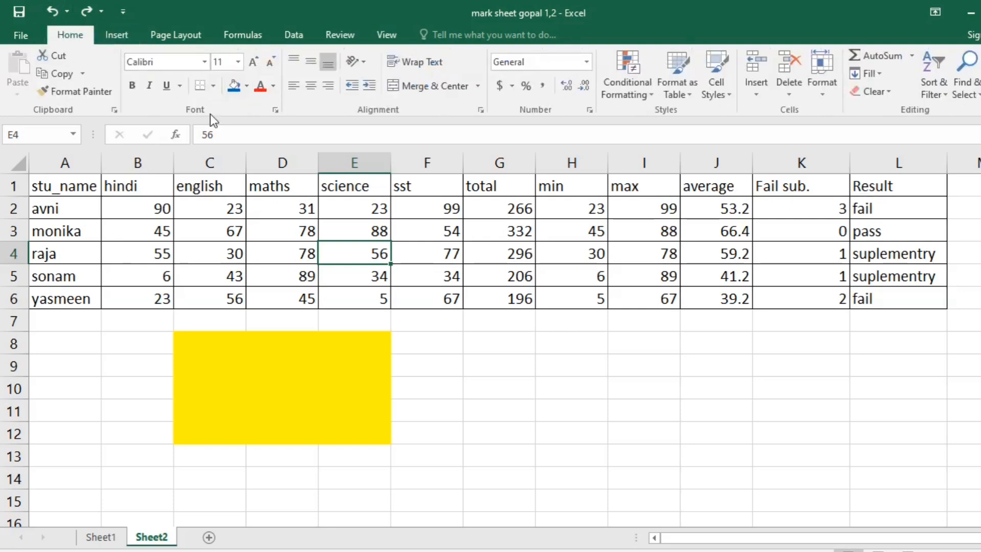
key("ctrl+F1")
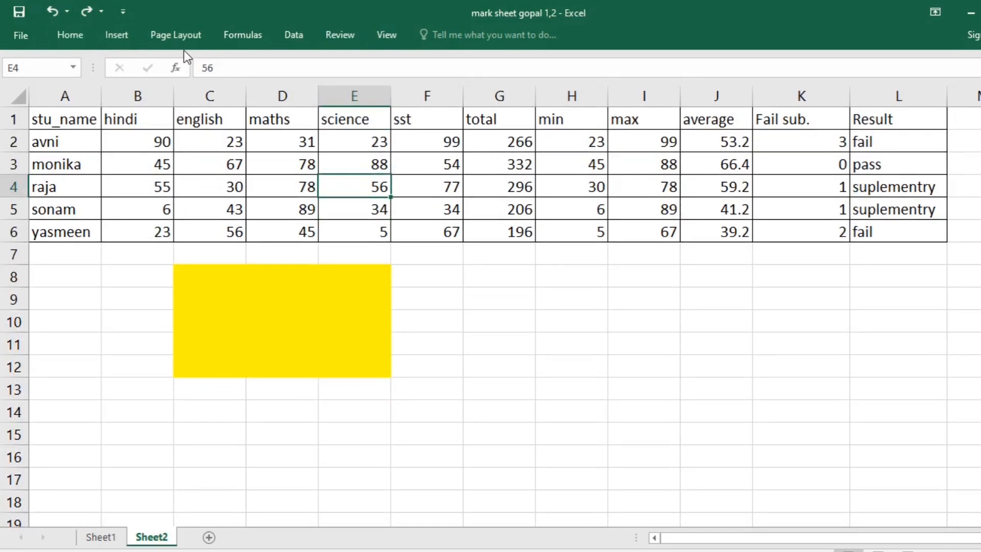
key("ctrl+F1")
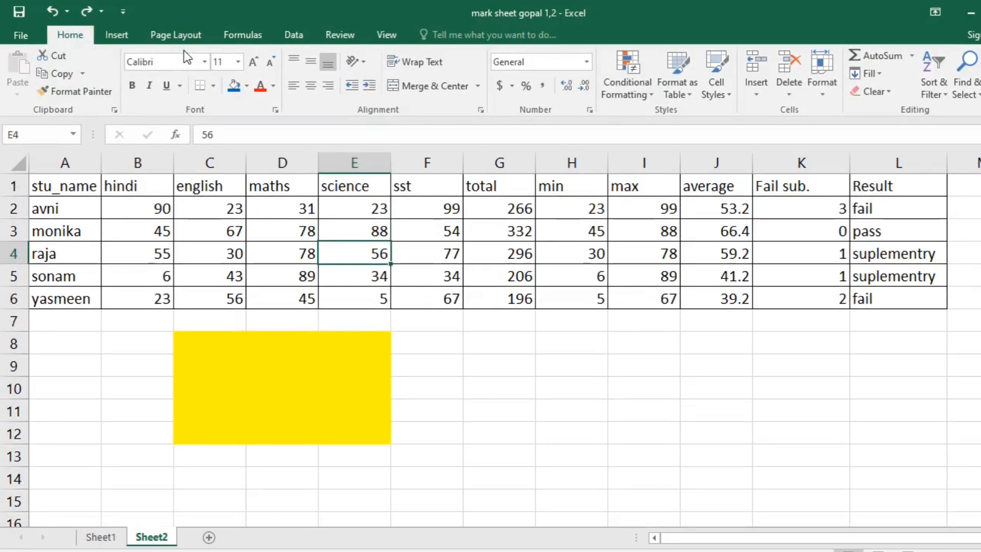
key("ctrl+F1")
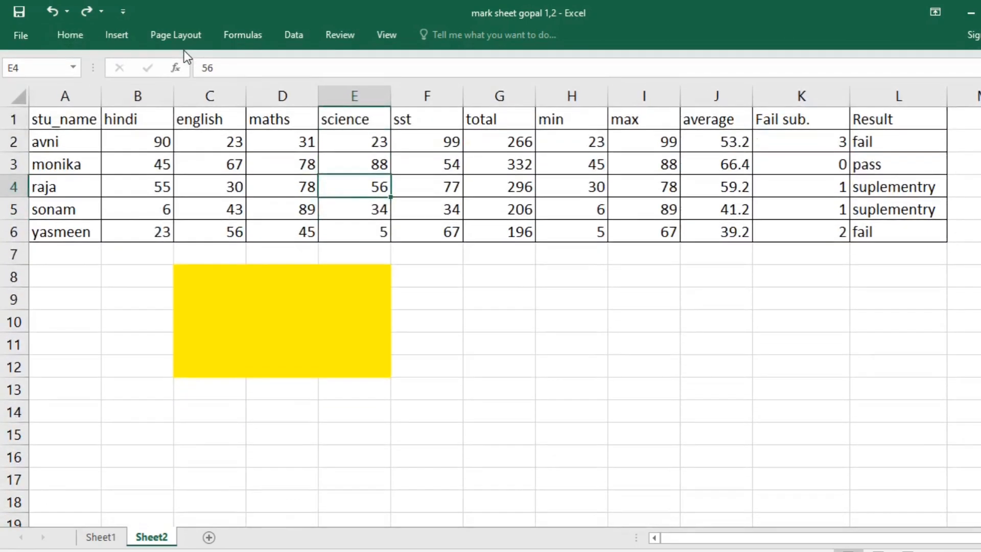
key("ctrl+F1")
key("ctrl+F1")
key("ctrl+F1")
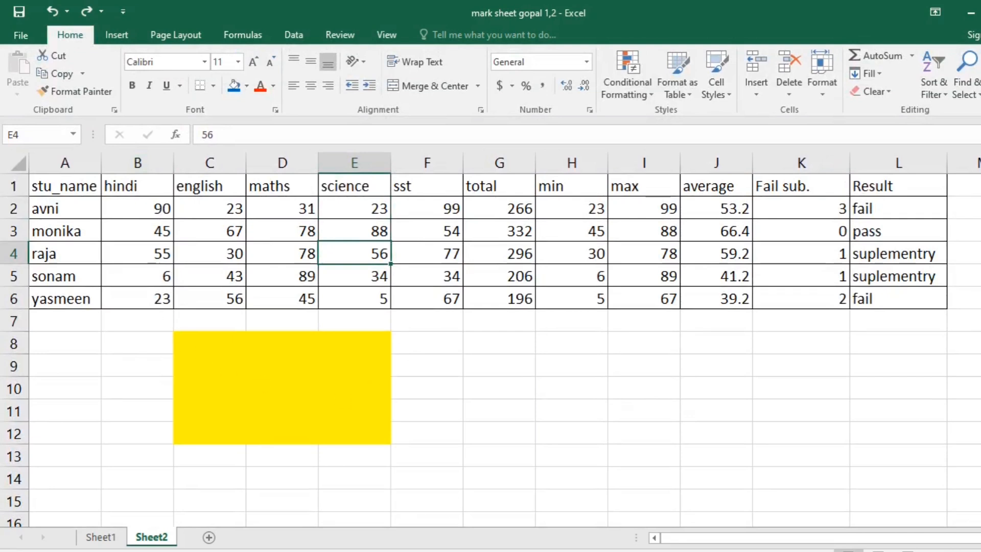
- Minimize the Excel workbook and open Paint
left_click(972, 13)
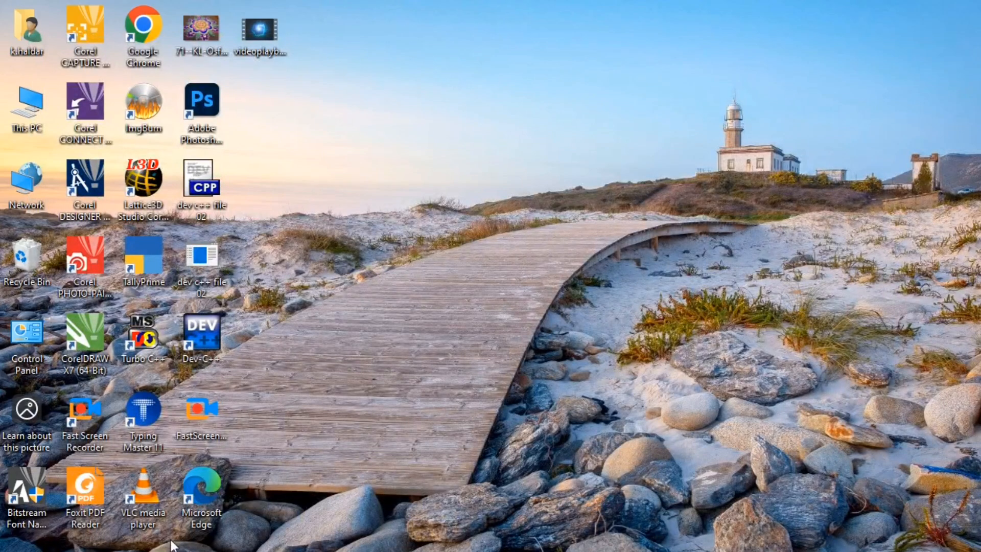
key("super")
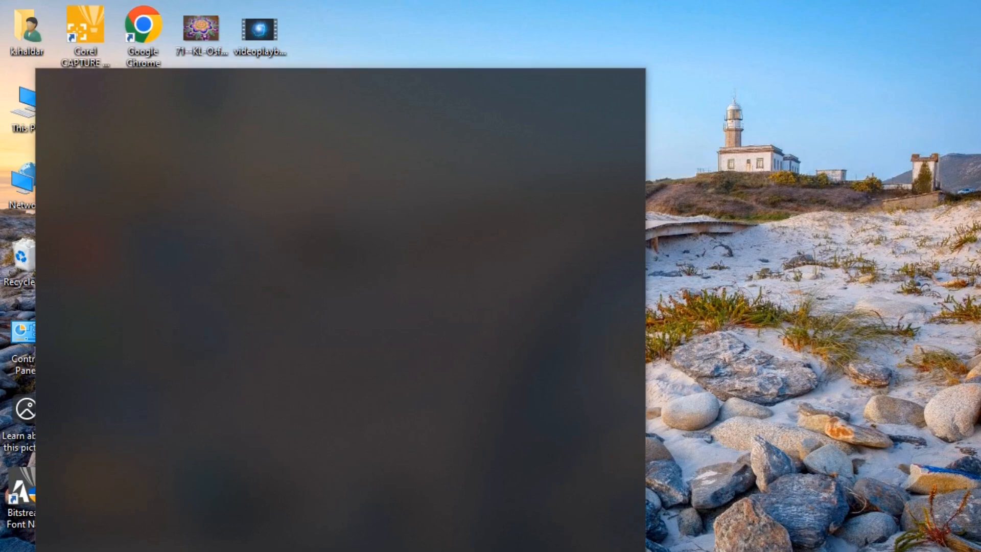
type("paint")
key("Return")
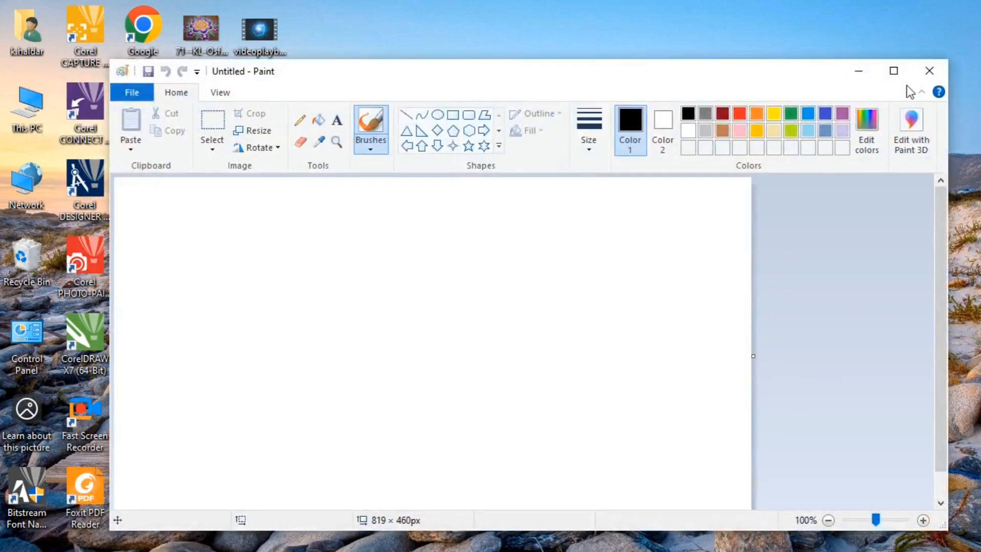
- Minimize Paint and cycle through the open windows, ending on the mark sheet workbook in Excel
left_click(859, 71)
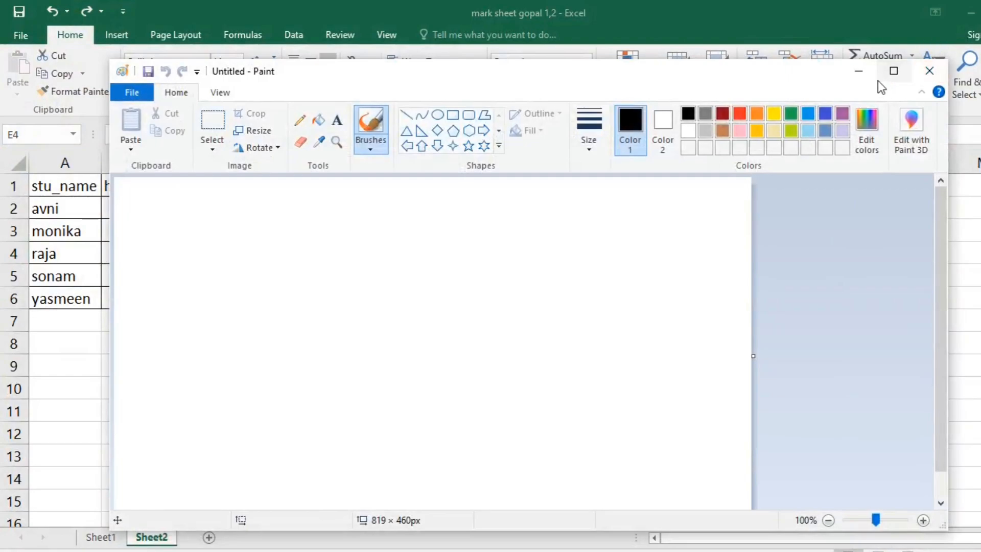
left_click(859, 69)
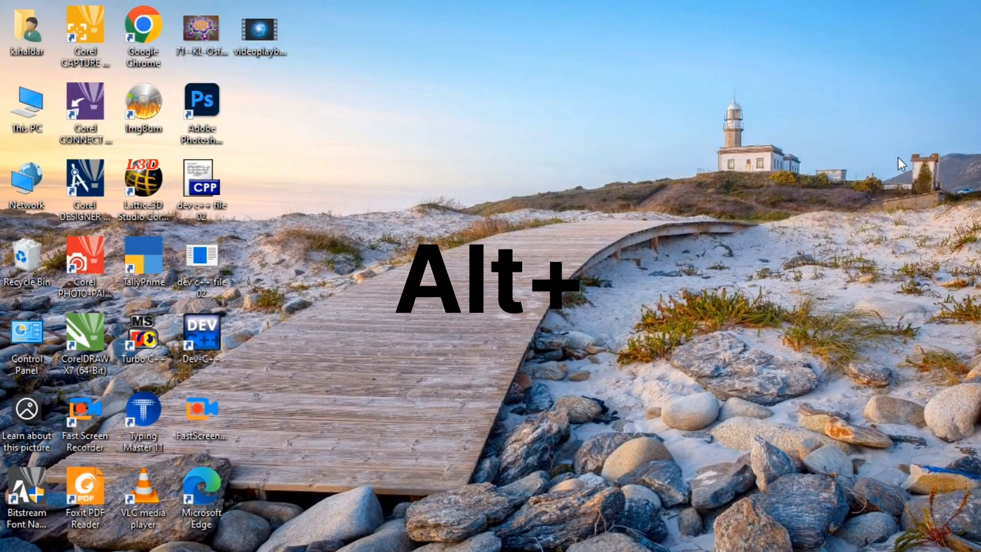
key("alt+Tab")
key("alt+Tab")
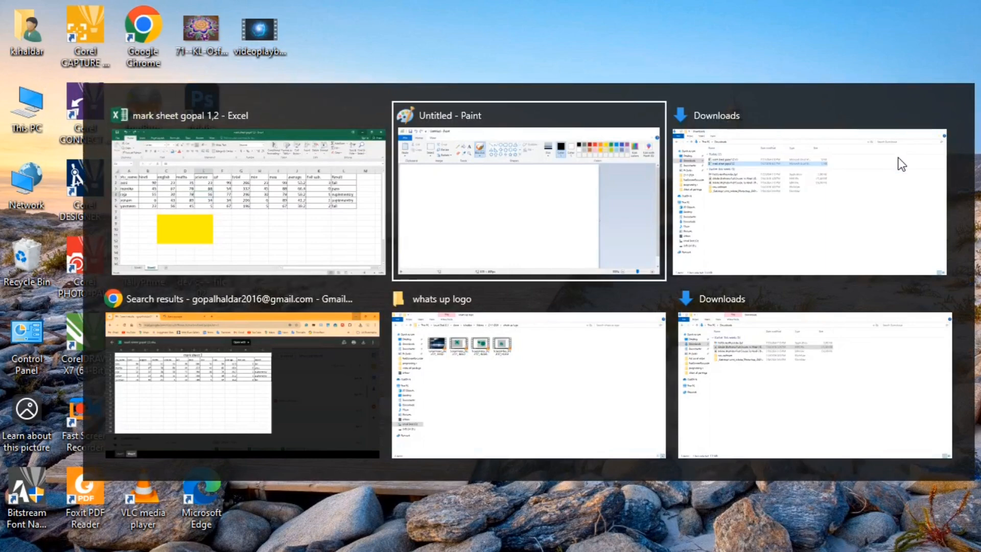
key("alt+Tab")
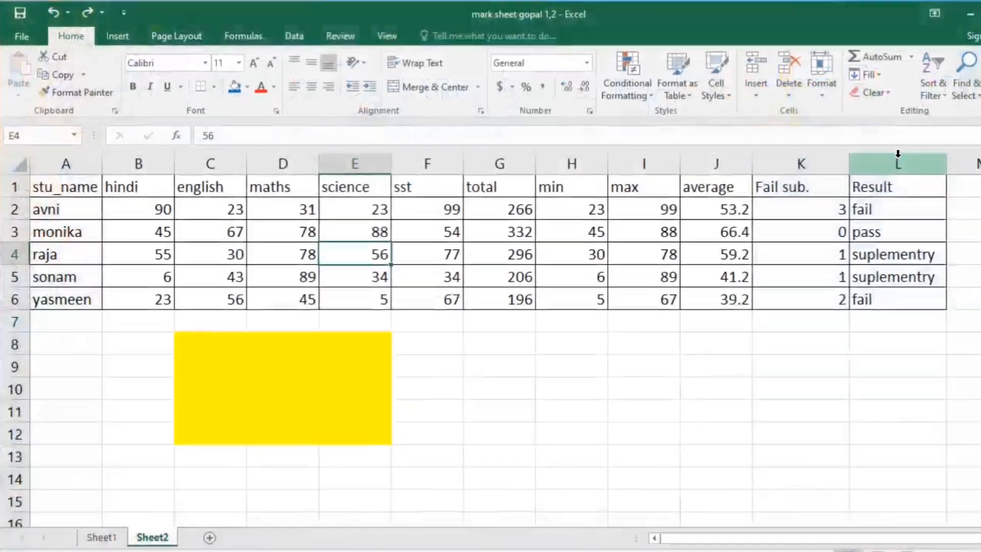
key("alt+Tab")
key("alt+Tab")
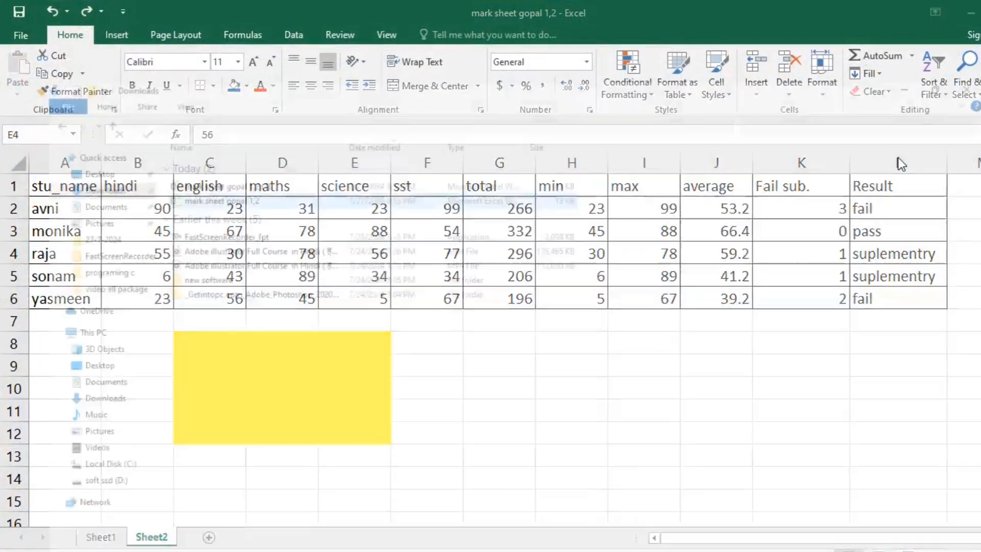
key("alt+Tab")
key("alt+Tab")
key("alt+Tab")
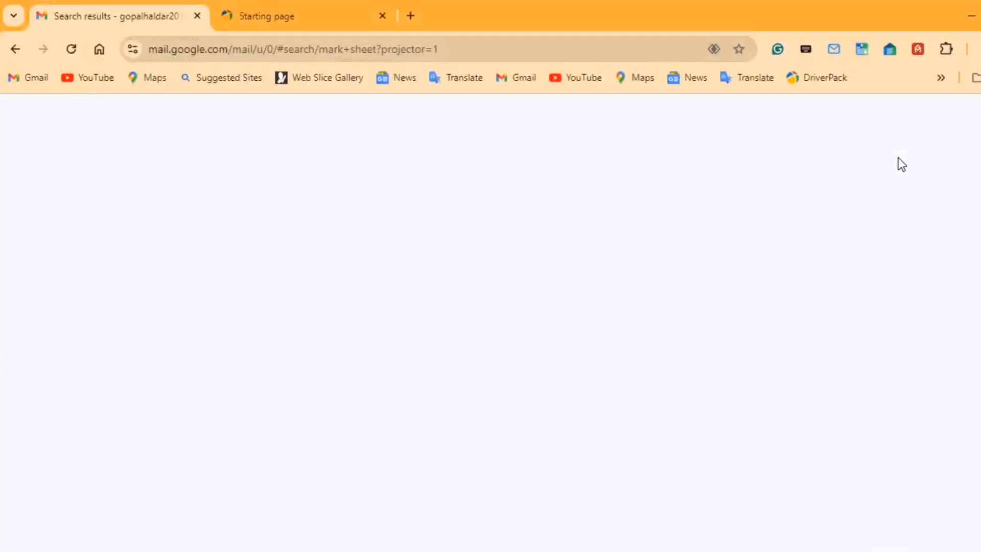
key("alt+Tab")
key("alt+Tab")
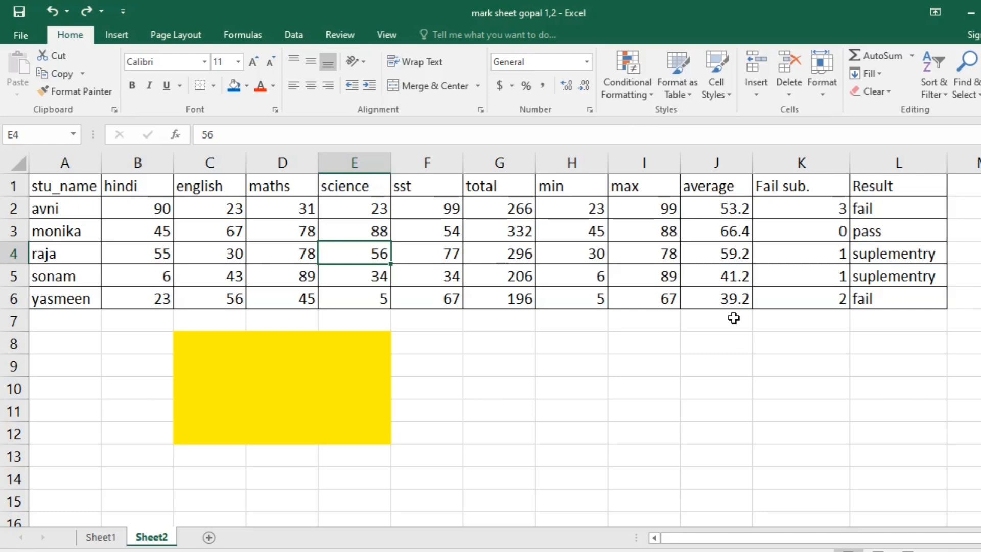
- Narrow the Fail sub. column to fit its header and undo the width change
left_click(874, 283)
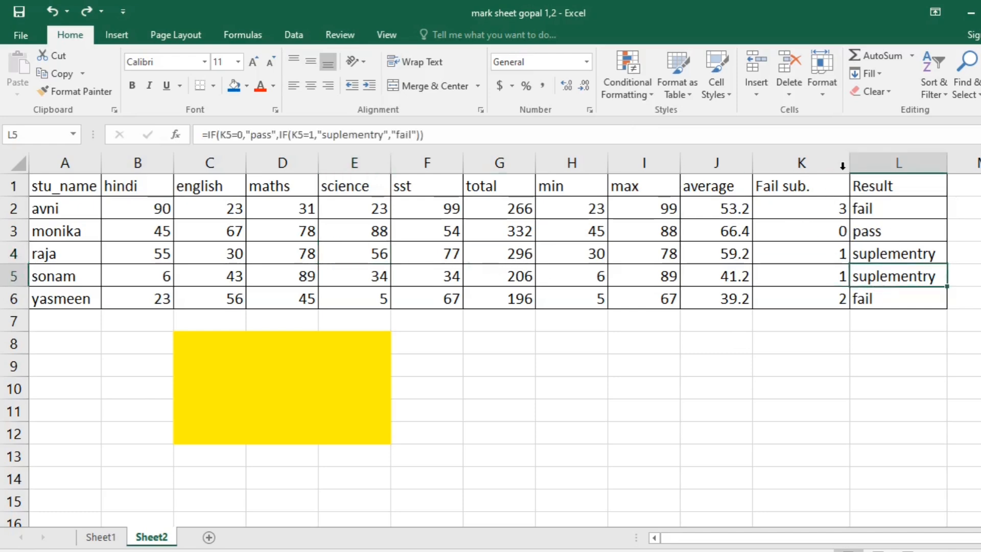
left_click_drag(848, 162, 818, 163)
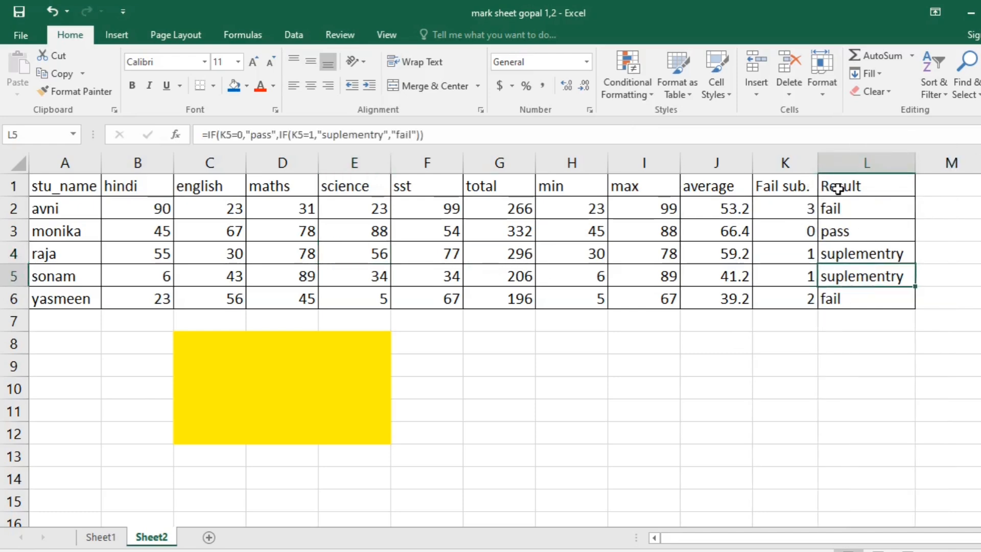
key("ctrl+z")
- AutoFit the widths of all columns in the mark table, and undo the width change
left_click(345, 214)
key("ctrl+a")
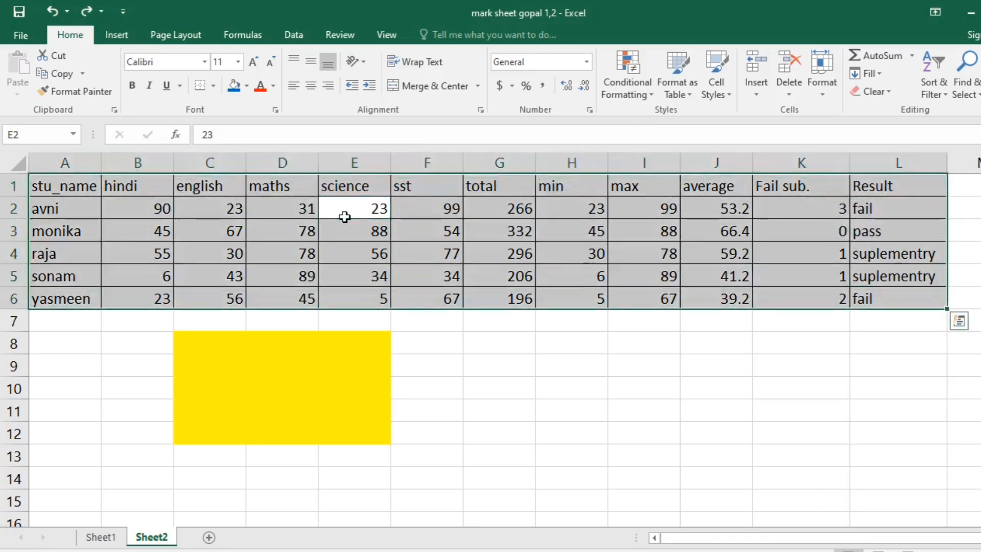
key("alt")
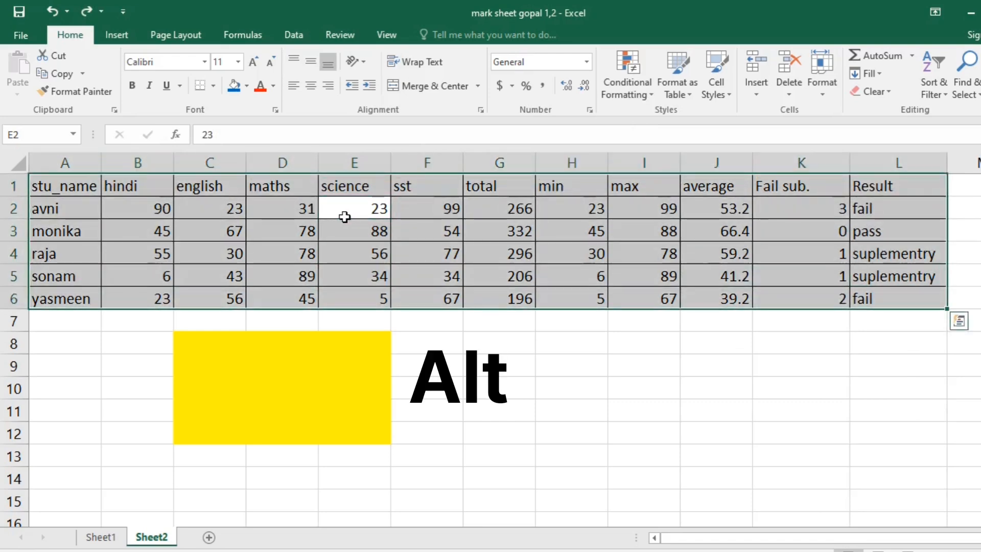
key("o")
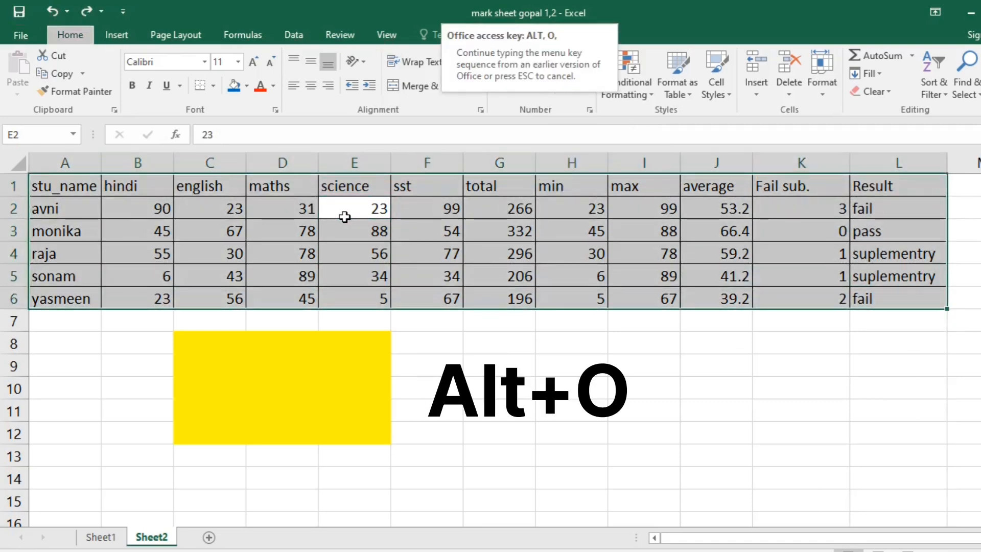
key("c")
key("a")
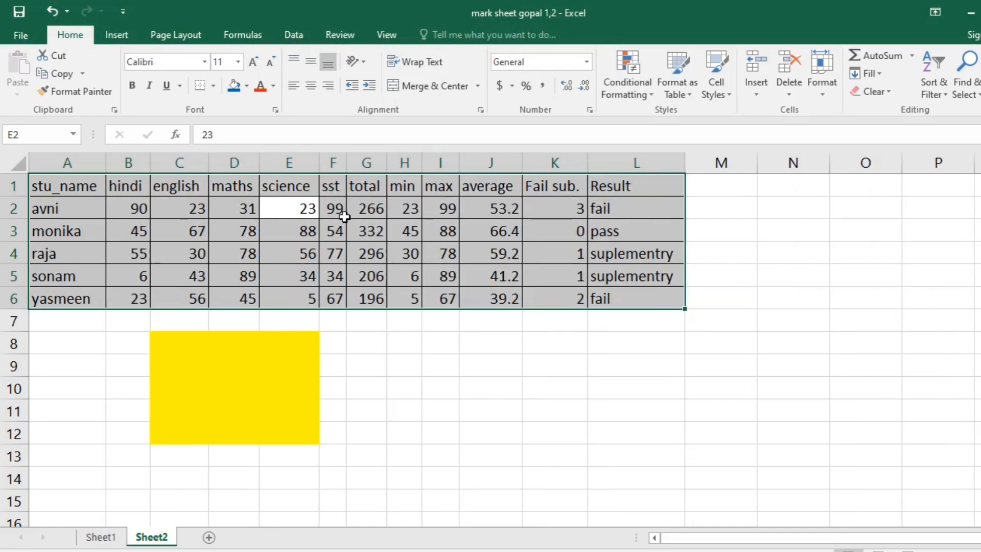
left_click(466, 238)
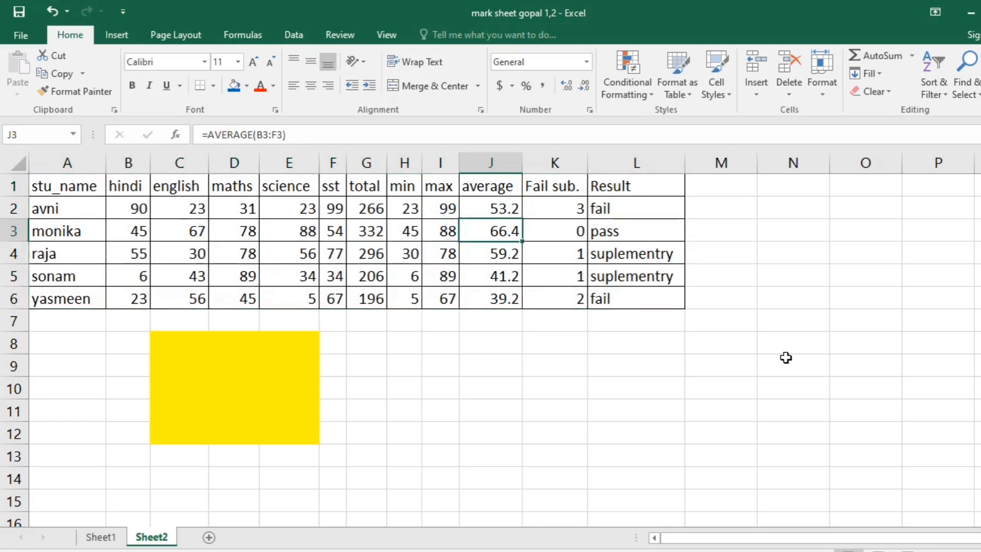
key("ctrl+z")
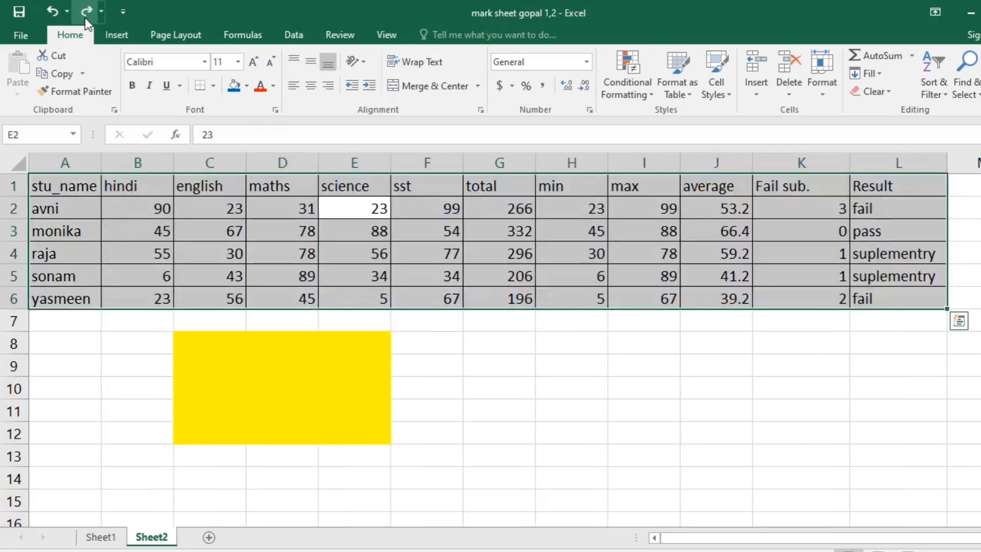
left_click(447, 346)
- Save the mark sheet workbook and close it while keeping Excel open
left_click(21, 36)
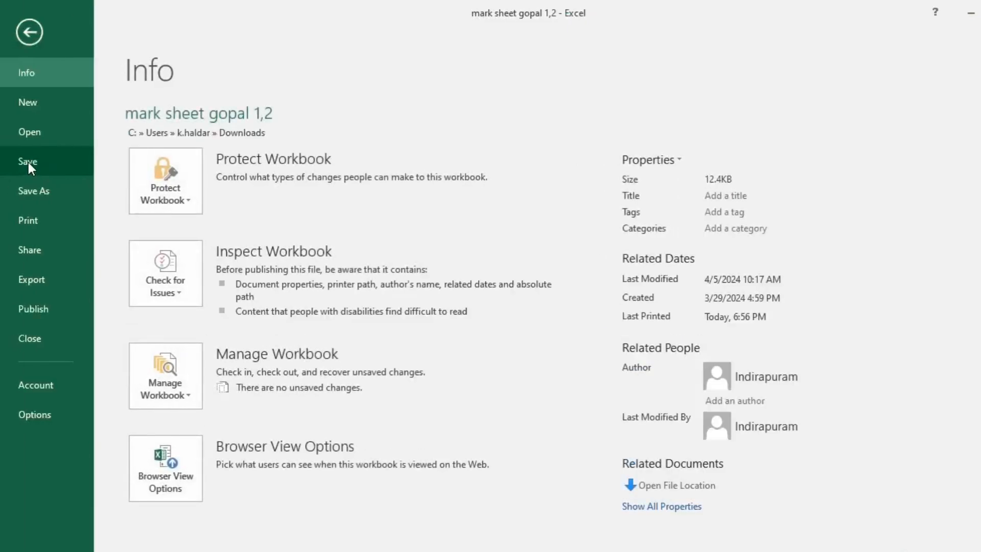
left_click(26, 162)
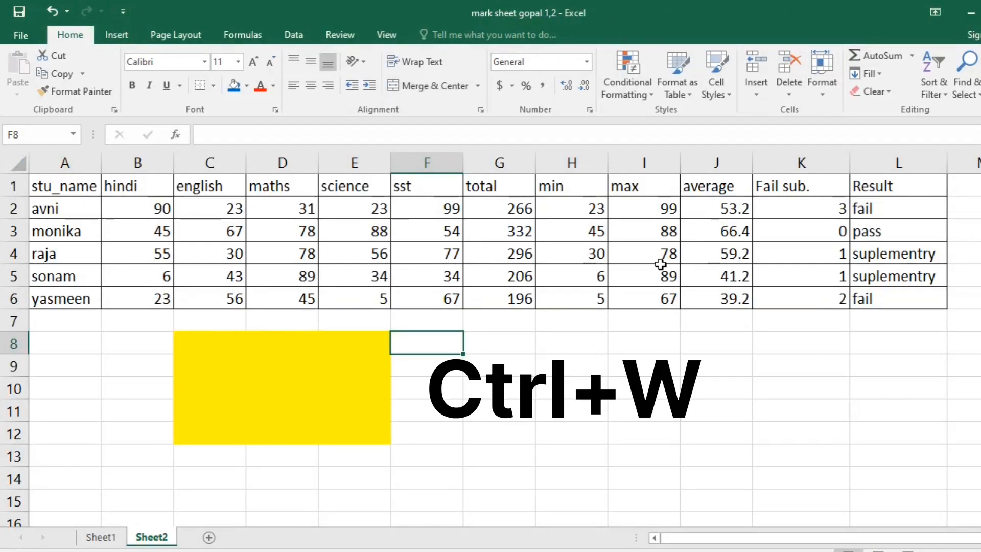
key("ctrl+w")
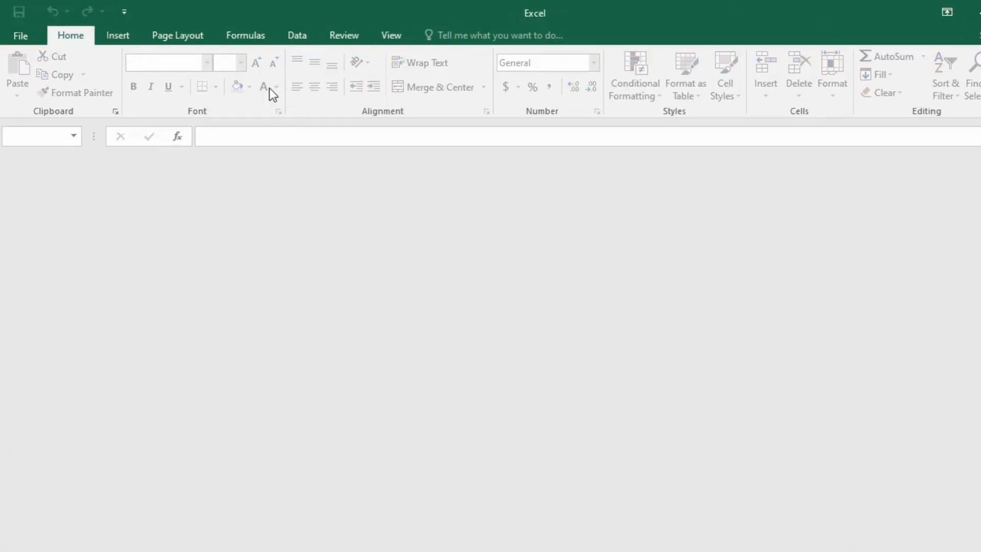
- Reopen the recent workbook mark sheet gopal 1,2, close it again and open it once more
left_click(20, 34)
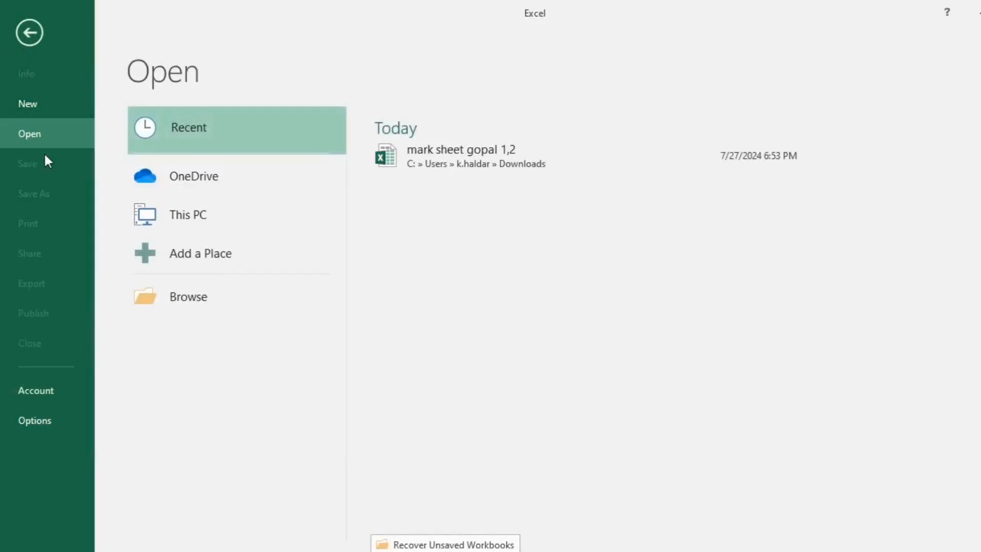
left_click(451, 155)
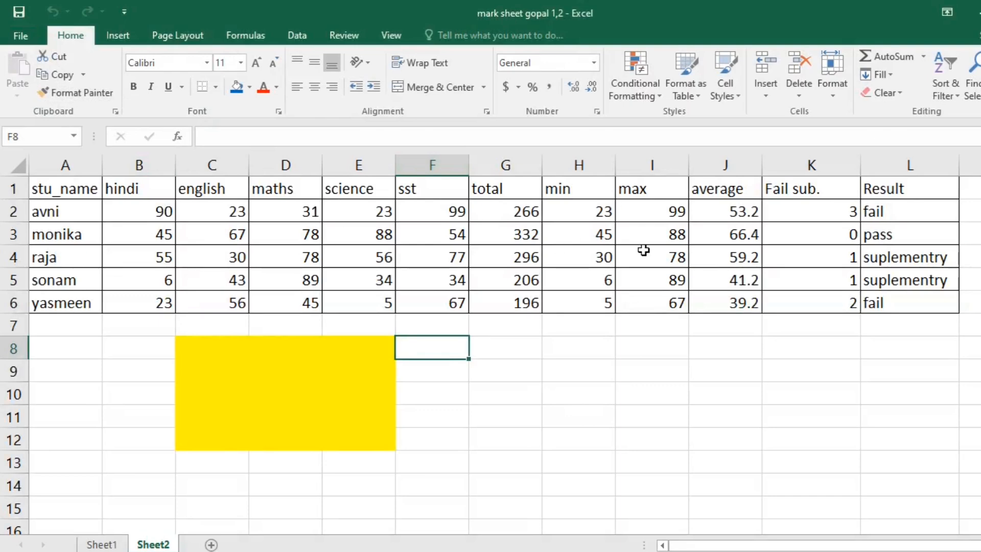
key("ctrl+w")
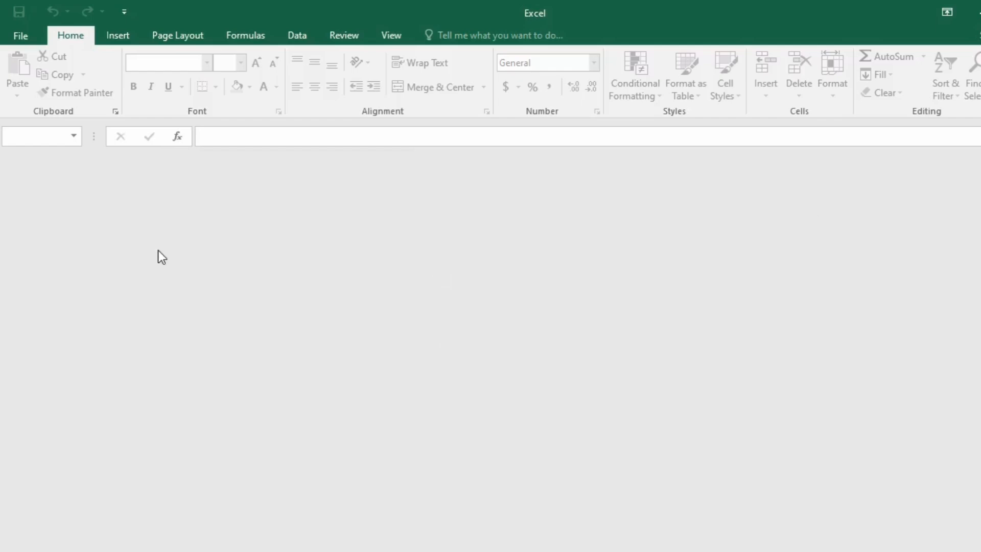
left_click(21, 35)
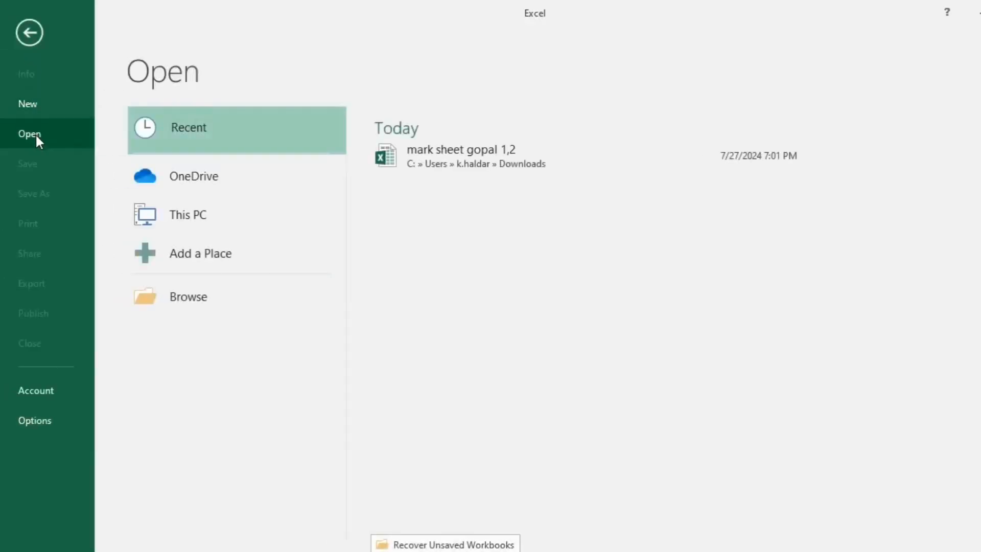
left_click(503, 152)
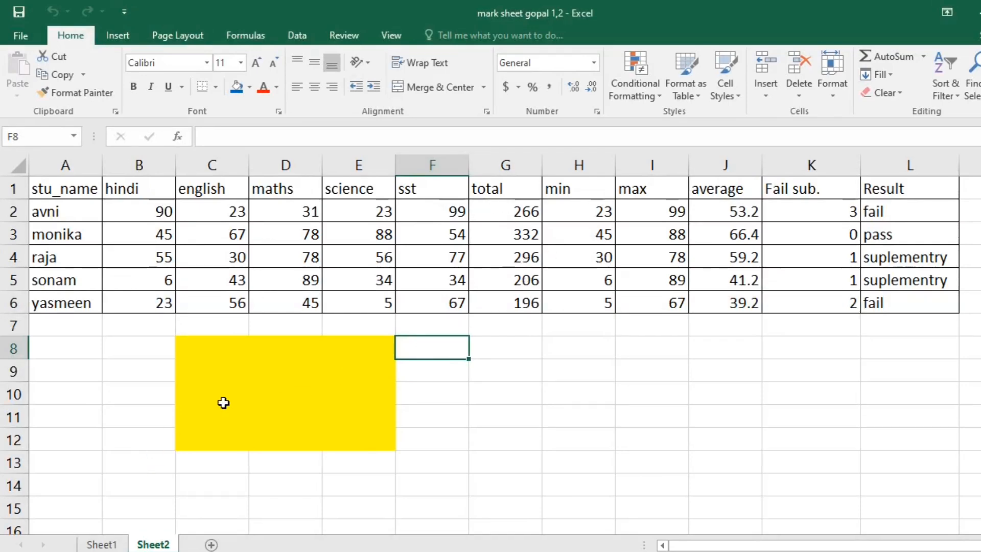
- Clear the yellow fill below the mark table from the range B8:F13
left_click(640, 402)
left_click_drag(155, 349, 460, 462)
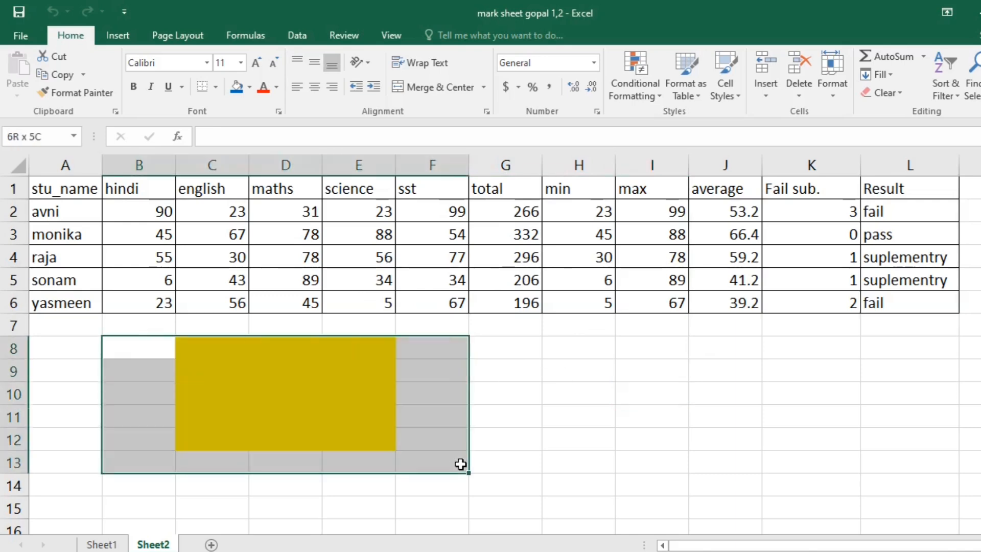
left_click(884, 93)
left_click(910, 114)
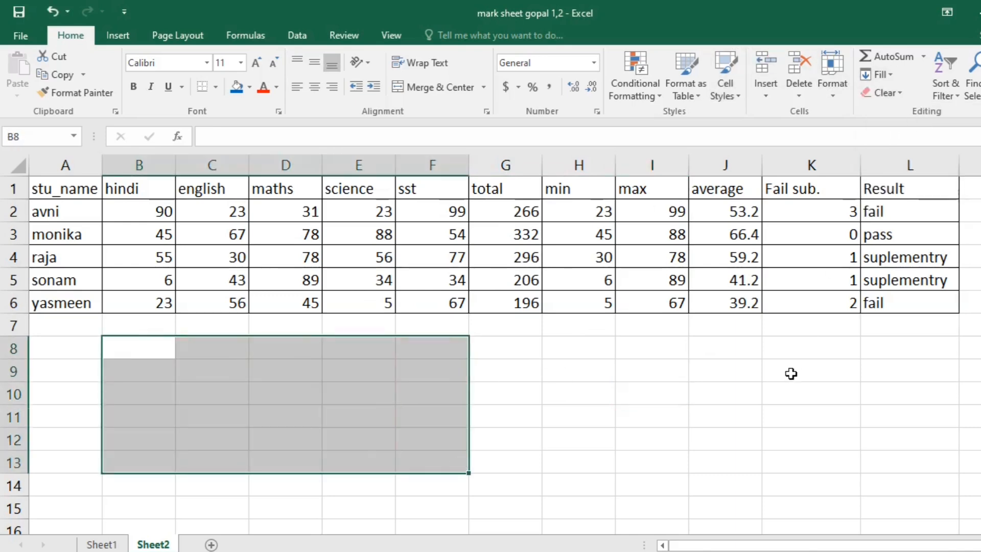
left_click(791, 373)
left_click(930, 302)
- Add a student record in row 7 with the student's name and the marks 4, 56, 67, 78 and 89
left_click(71, 322)
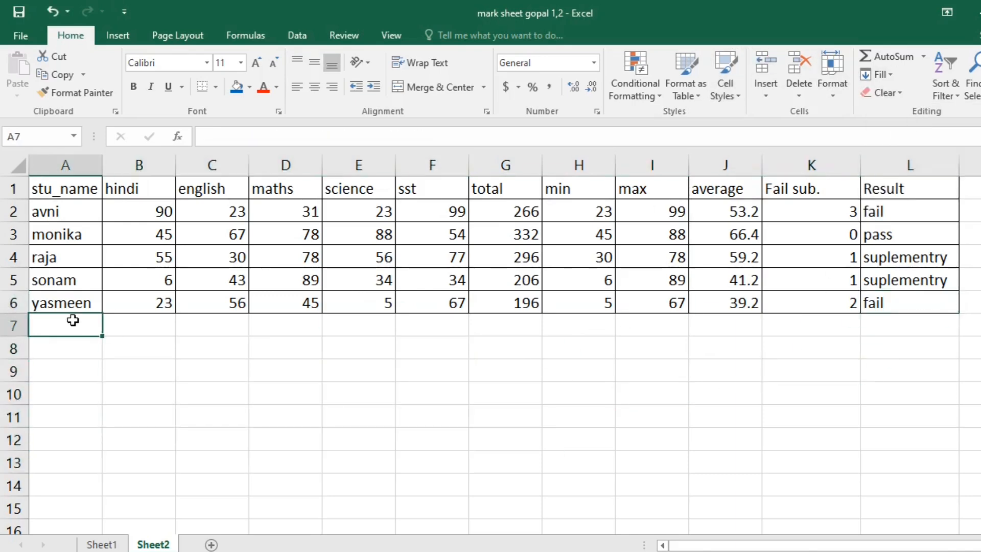
type("ravi")
key("Tab")
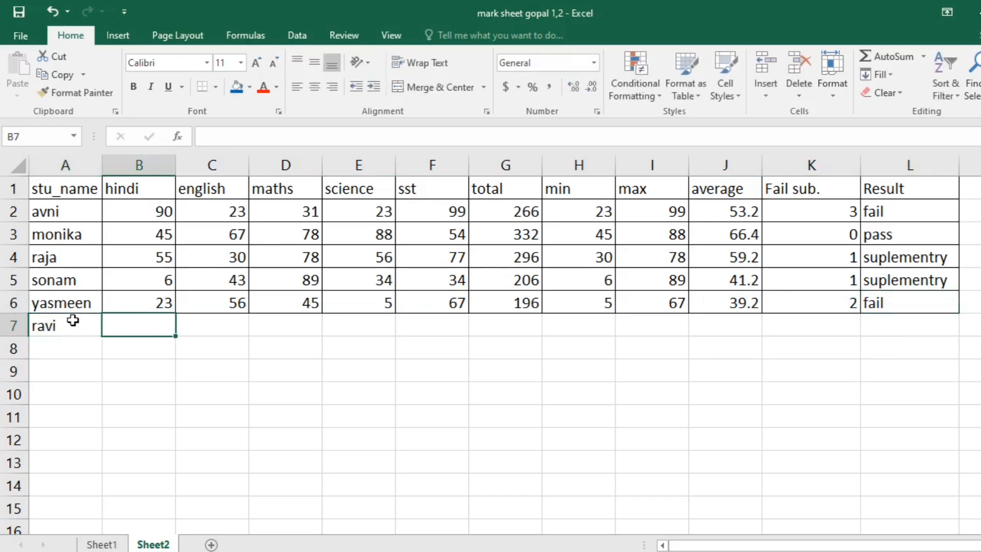
type("4")
key("Tab")
type("56")
key("Tab")
type("67")
key("Tab")
type("78")
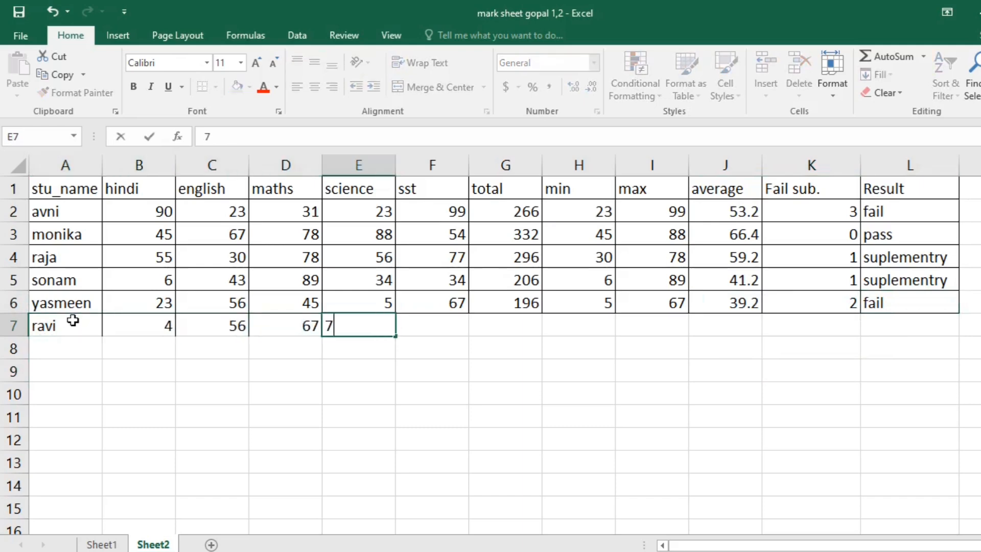
key("Tab")
type("89")
key("Tab")
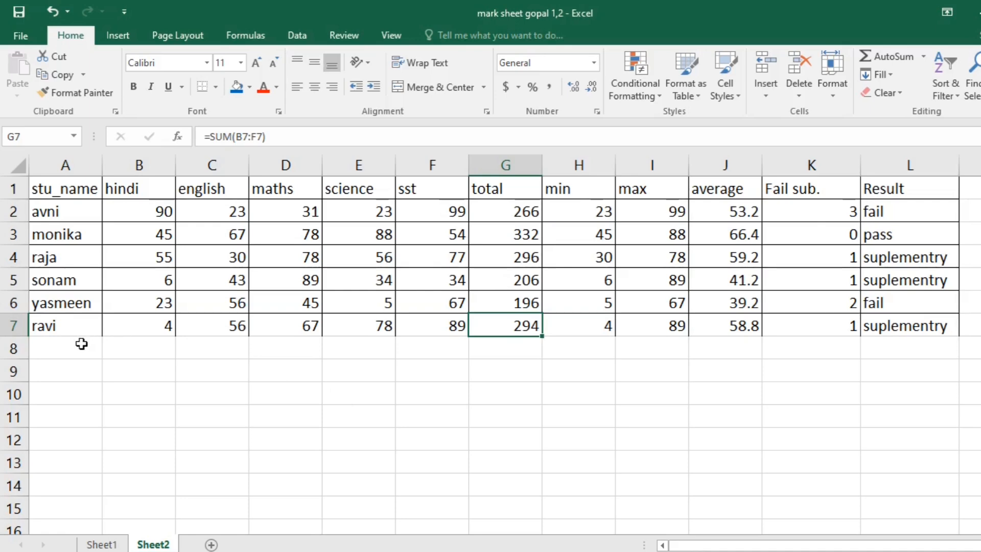
- Enter another student's name in cell A8
left_click(82, 344)
type("om")
key("Return")
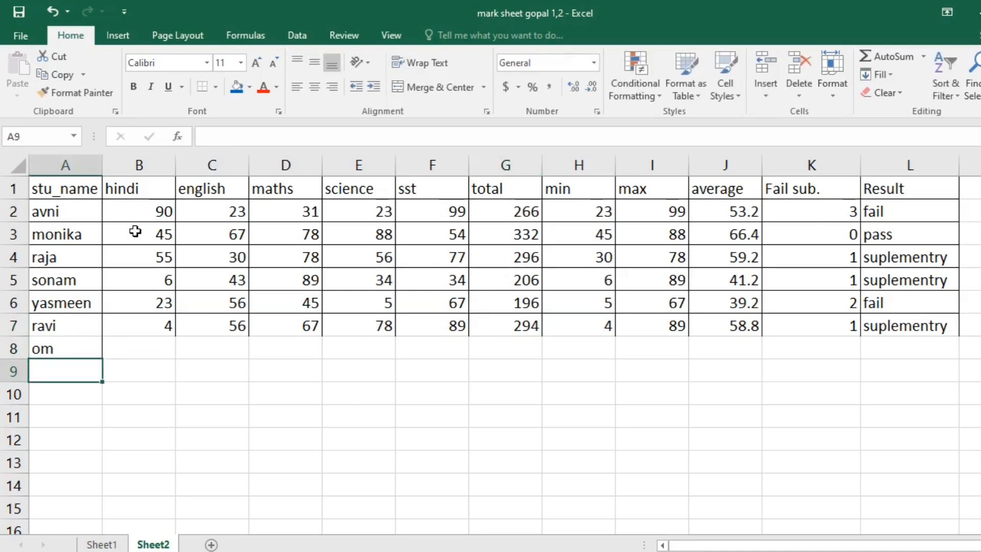
- Undo the entries in rows 7 and 8 and clear the leftover copy outline
key("ctrl+z")
key("ctrl+z")
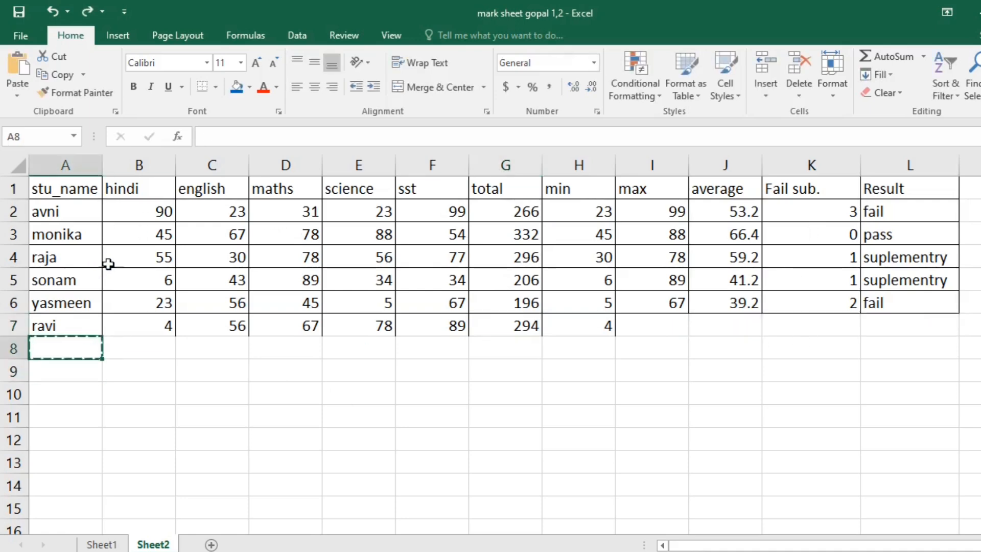
key("ctrl+z")
key("ctrl+z")
key("ctrl+z")
key("ctrl+z")
key("ctrl+z")
key("ctrl+z")
key("ctrl+z")
key("ctrl+z")
left_click(206, 391)
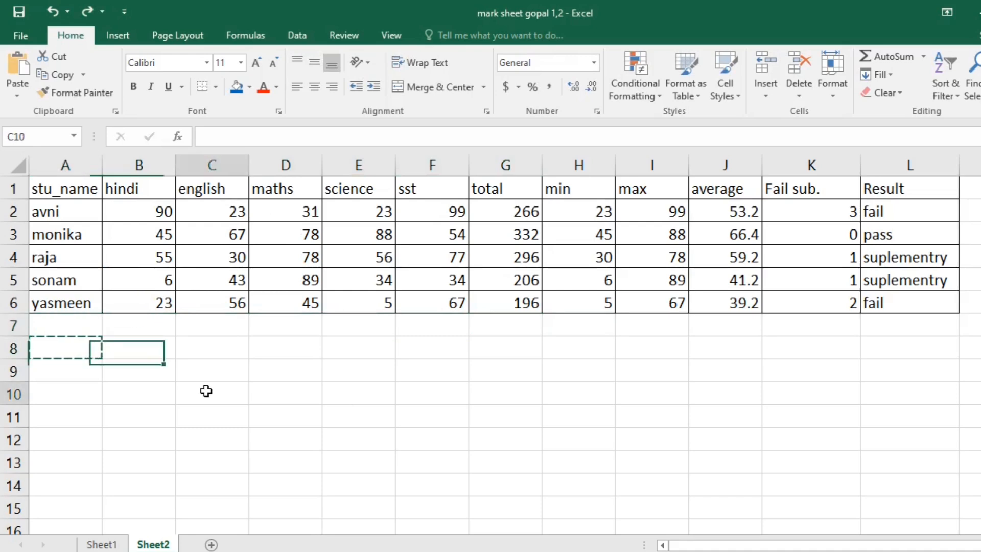
key("Escape")
- Convert the range A1:L6 into a table with the option My table has headers enabled
left_click(77, 186)
key("ctrl+a")
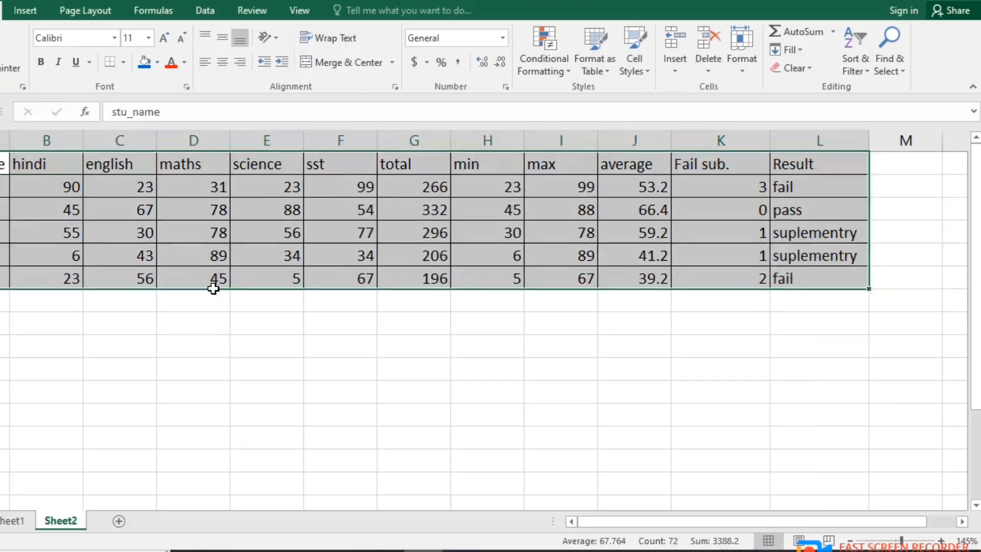
key("ctrl+t")
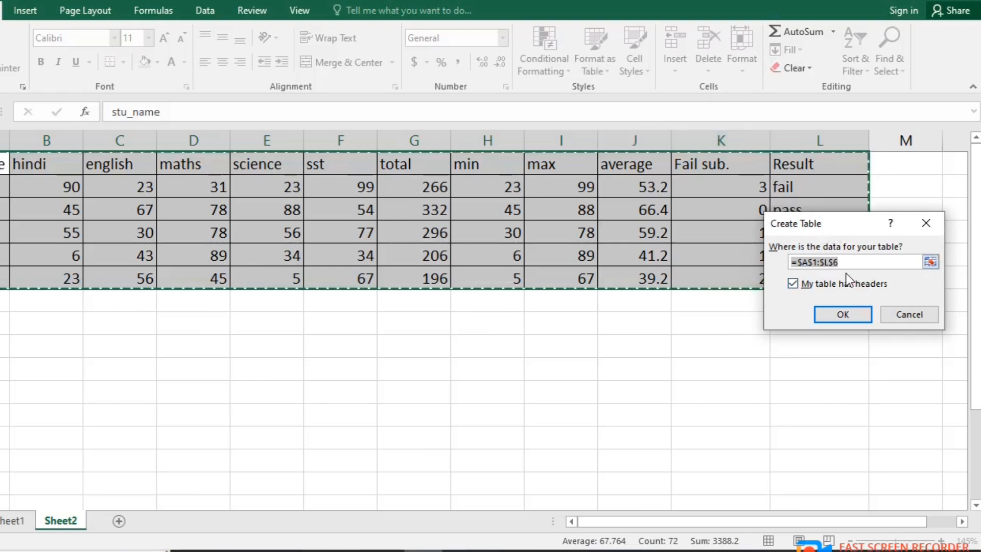
left_click(795, 286)
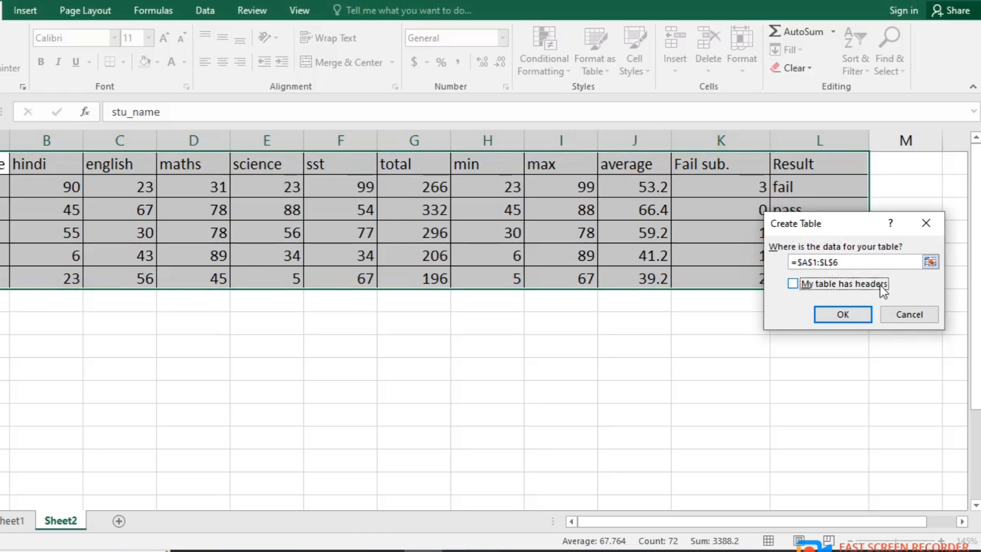
left_click(793, 285)
left_click(851, 314)
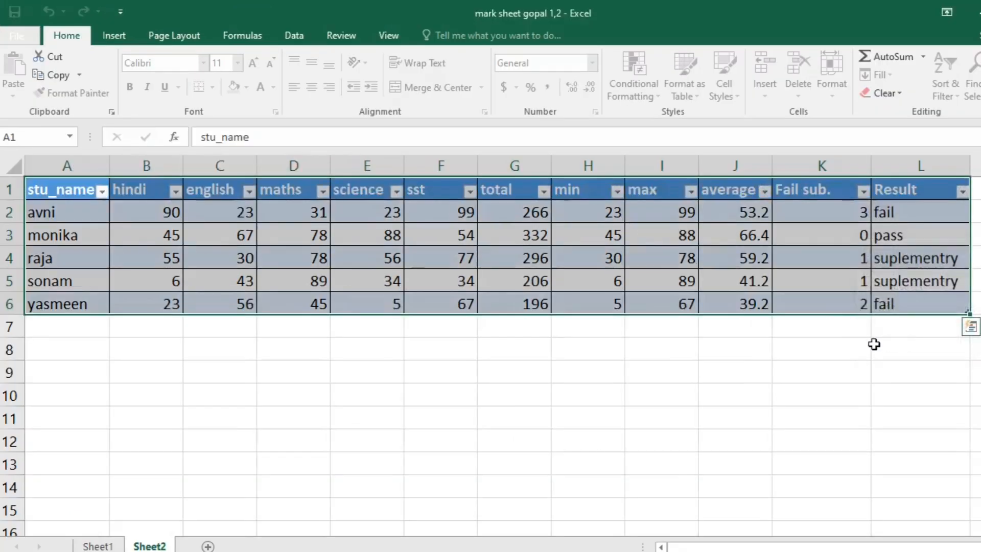
left_click(631, 368)
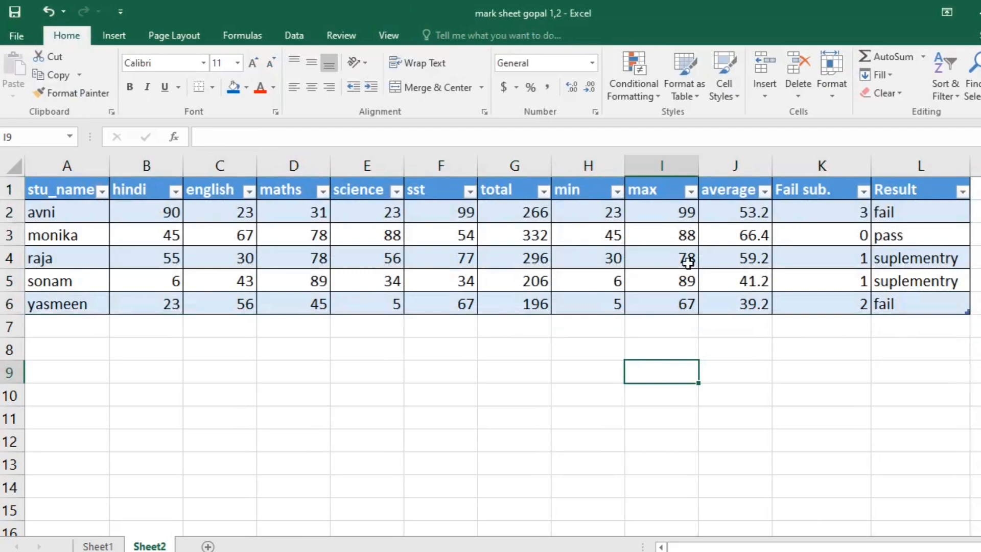
- Add a student record in row 7 of the table with the student's name and the marks 44, 56, 67, 7 and 35
left_click(81, 320)
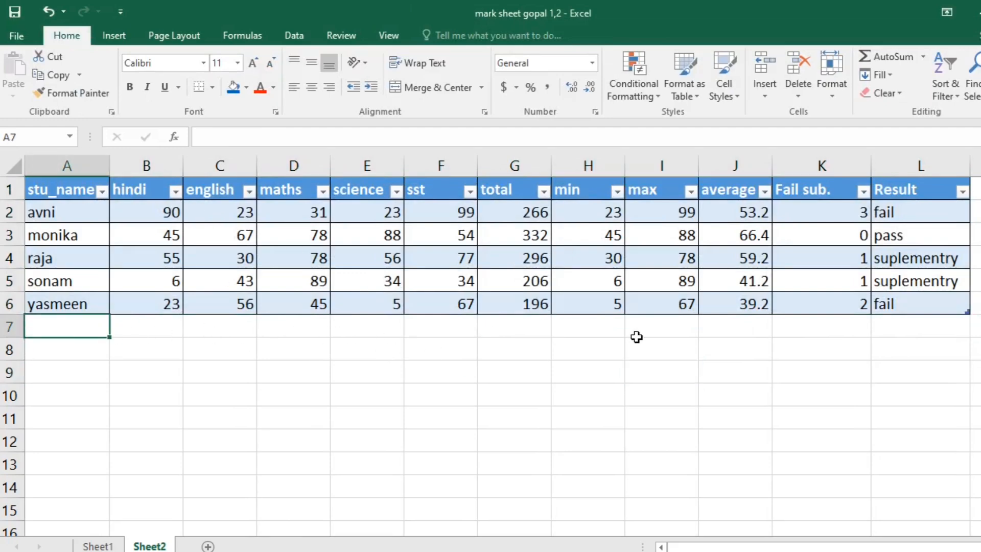
type("om")
key("Tab")
type("4")
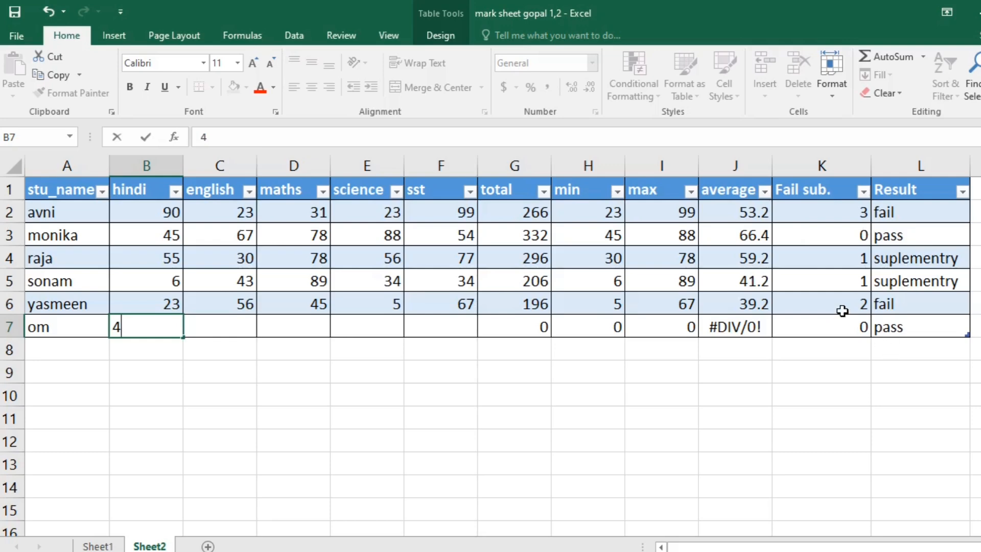
type("4")
key("Tab")
type("56")
key("Tab")
type("67")
key("Tab")
type("7")
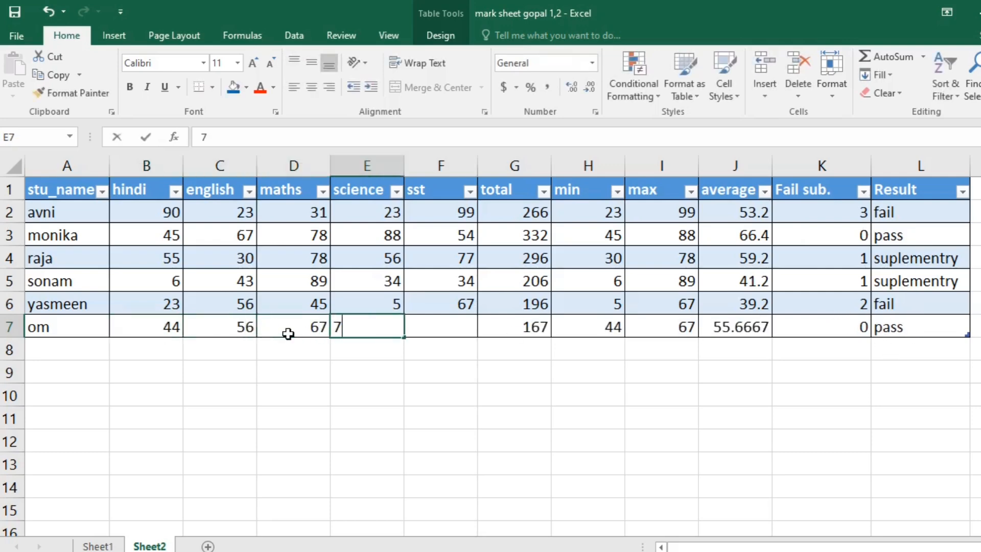
key("Tab")
type("35")
key("Return")
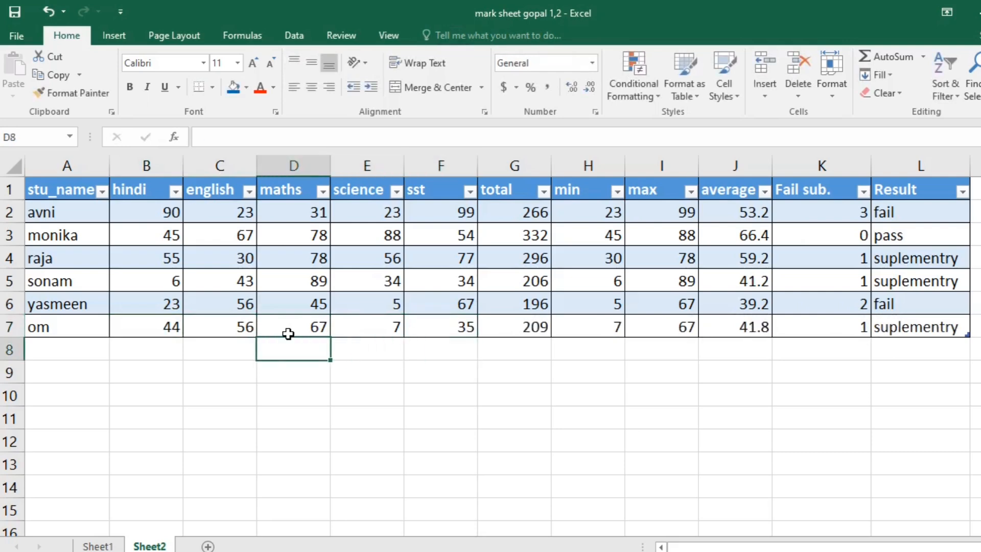
- Add another student record in row 8 of the table with the student's name and the marks 45, 5, 6, 67 and 8
key("Left")
key("Left")
key("Left")
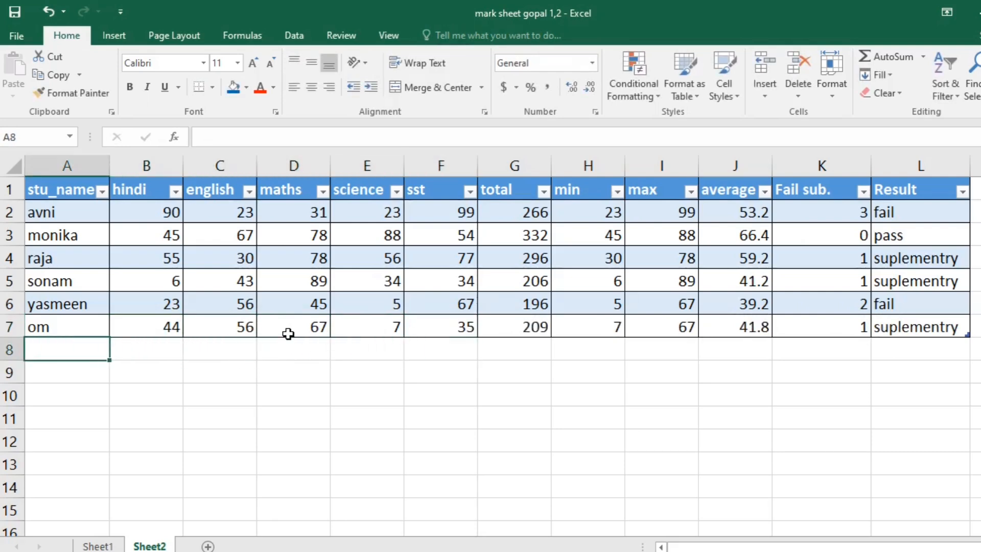
type("abdul")
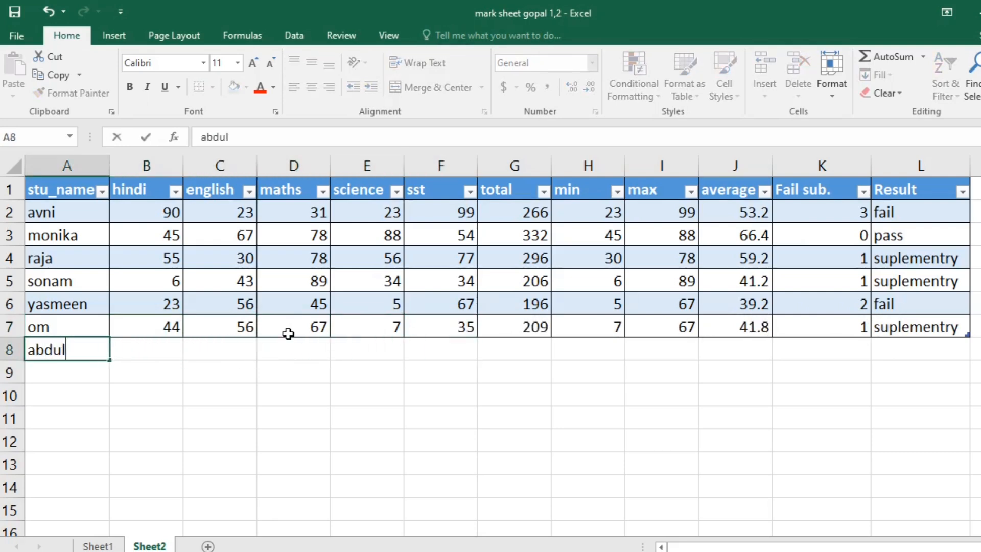
key("Tab")
type("45")
key("Tab")
type("5")
key("Tab")
type("6")
key("Tab")
type("67")
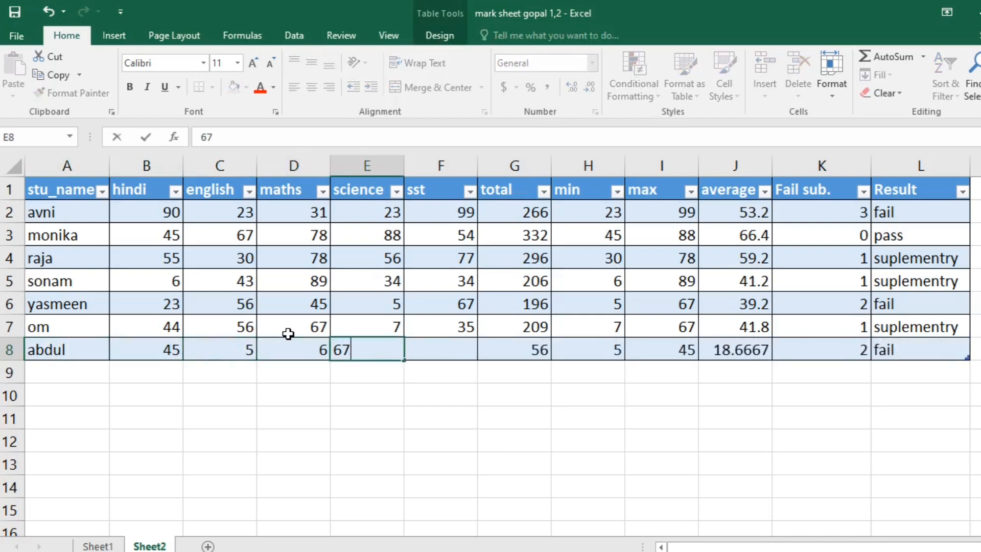
key("Tab")
type("8")
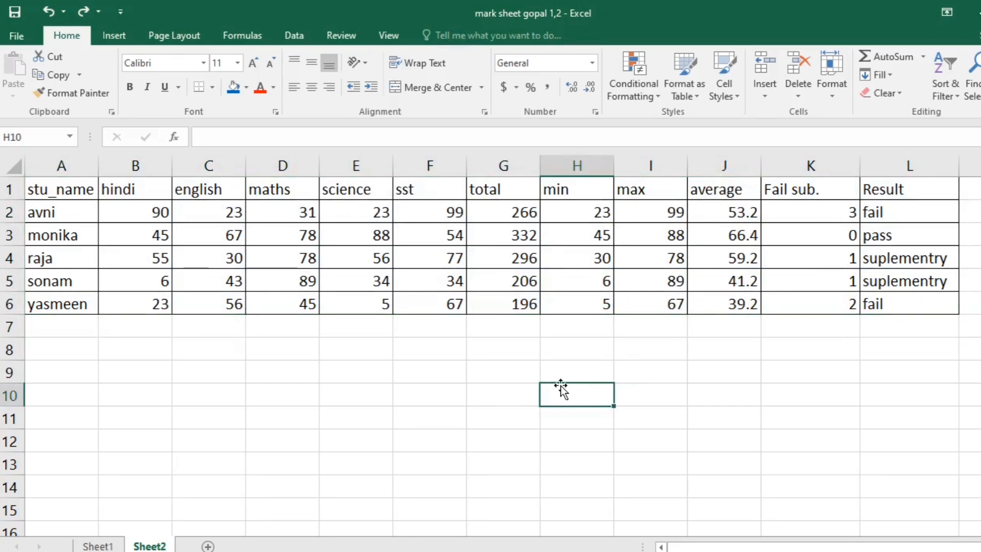
key("Right")
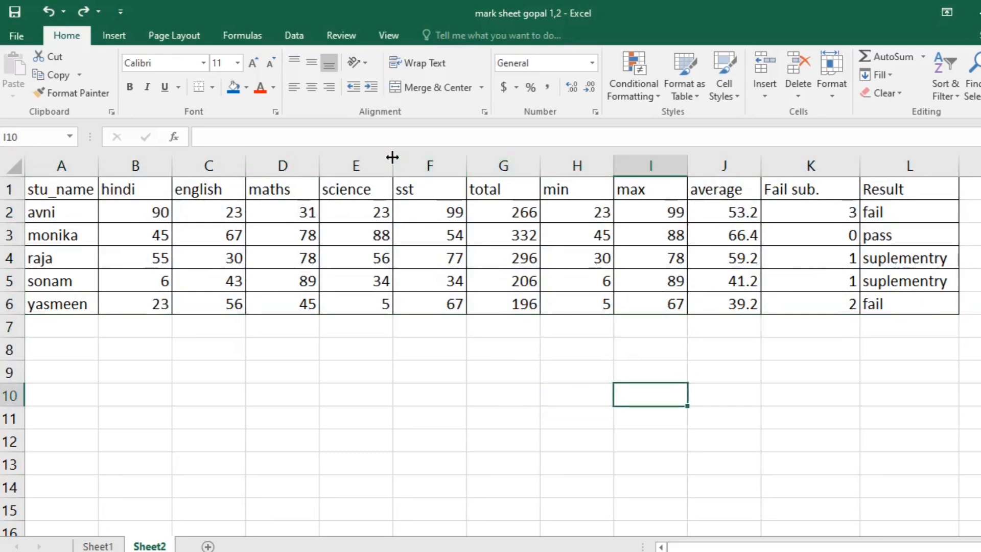
left_click(397, 138)
left_click(529, 370)
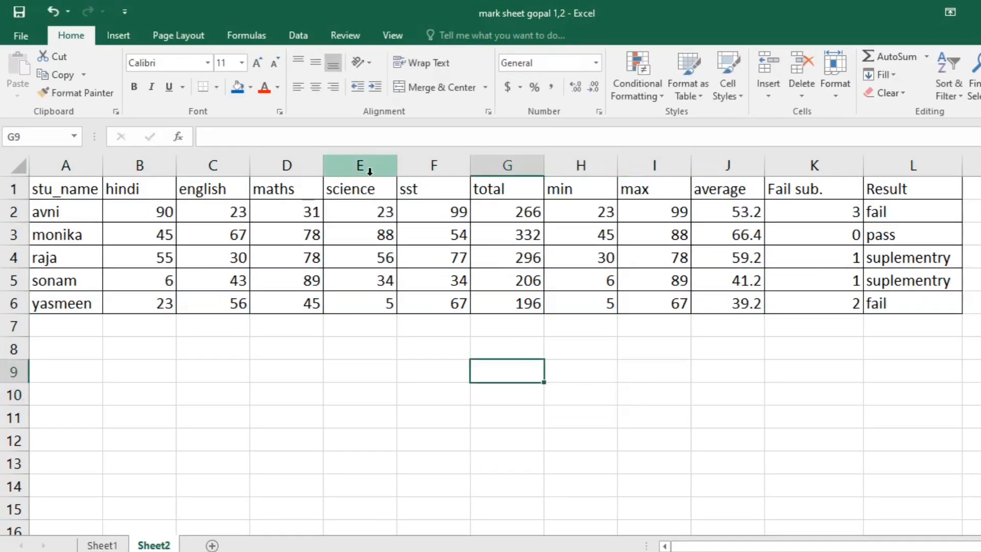
left_click(273, 145)
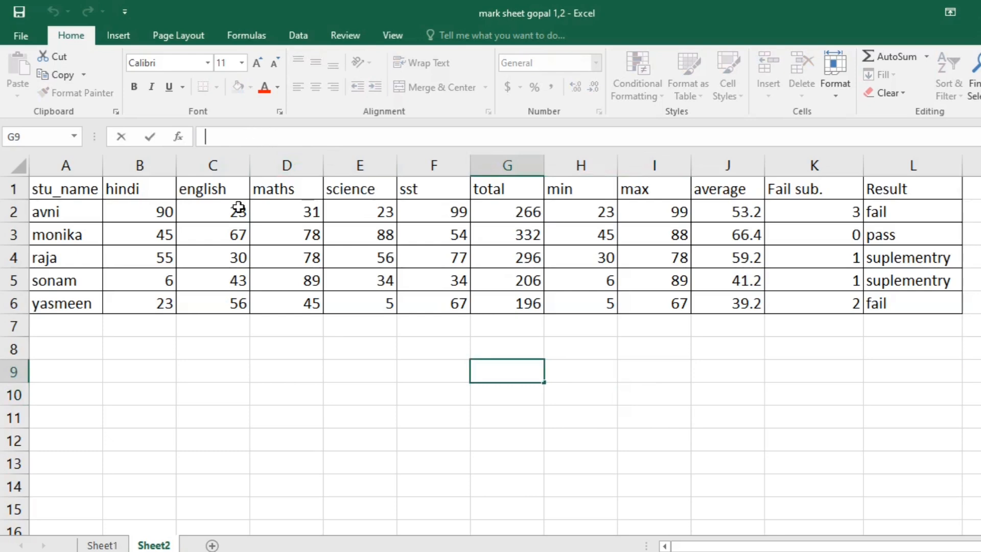
- Select cell E7, then expand and collapse the formula bar twice
left_click(337, 336)
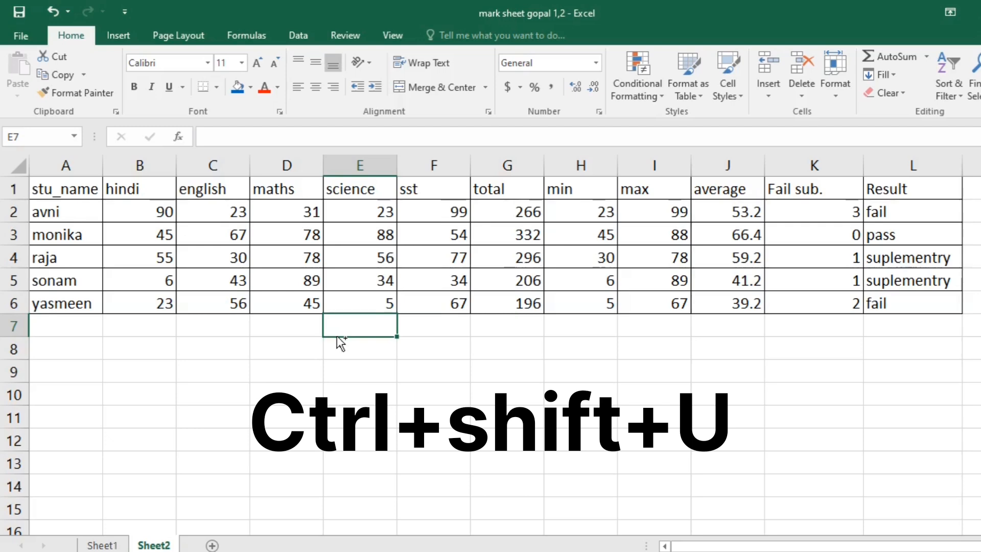
key("ctrl+shift+u")
left_click(341, 160)
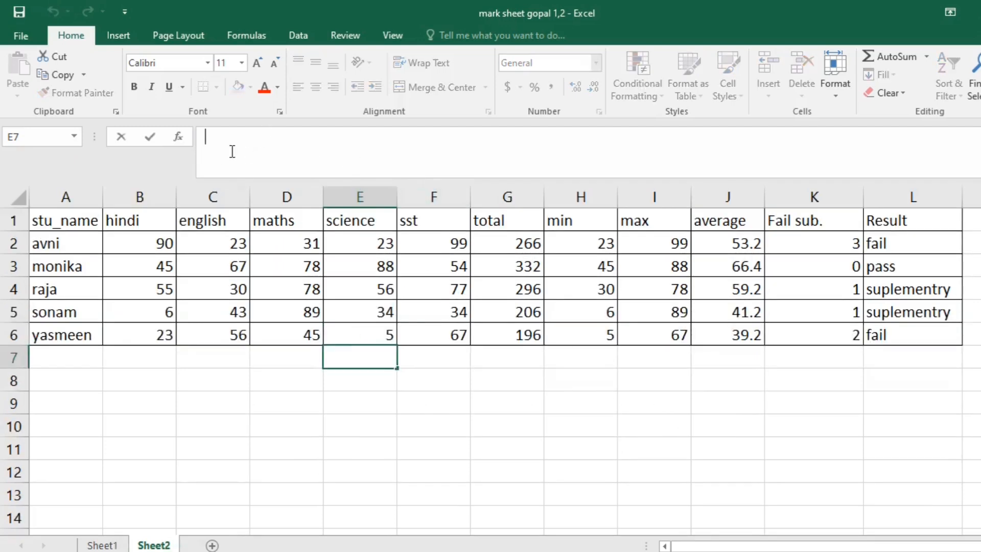
key("ctrl+shift+u")
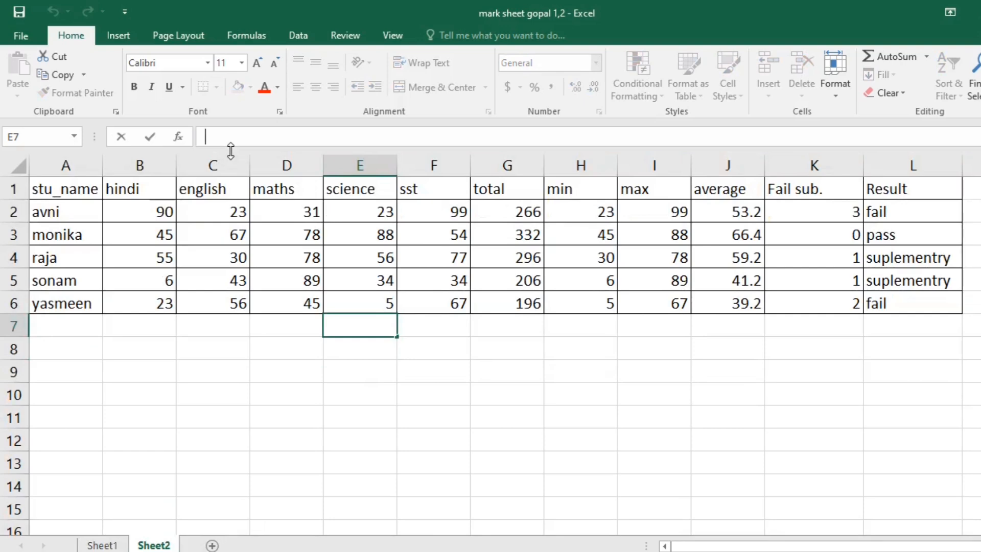
key("ctrl+shift+u")
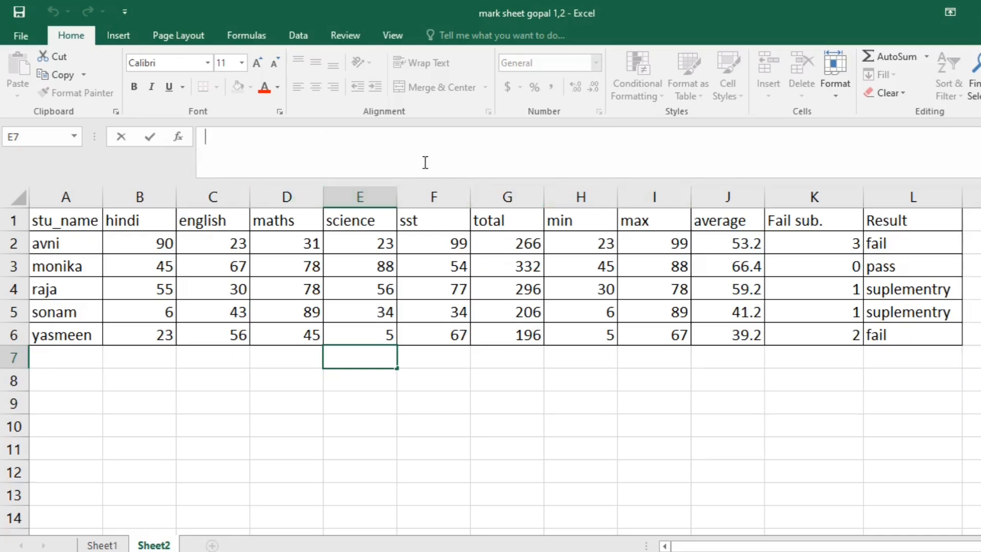
key("ctrl+shift+u")
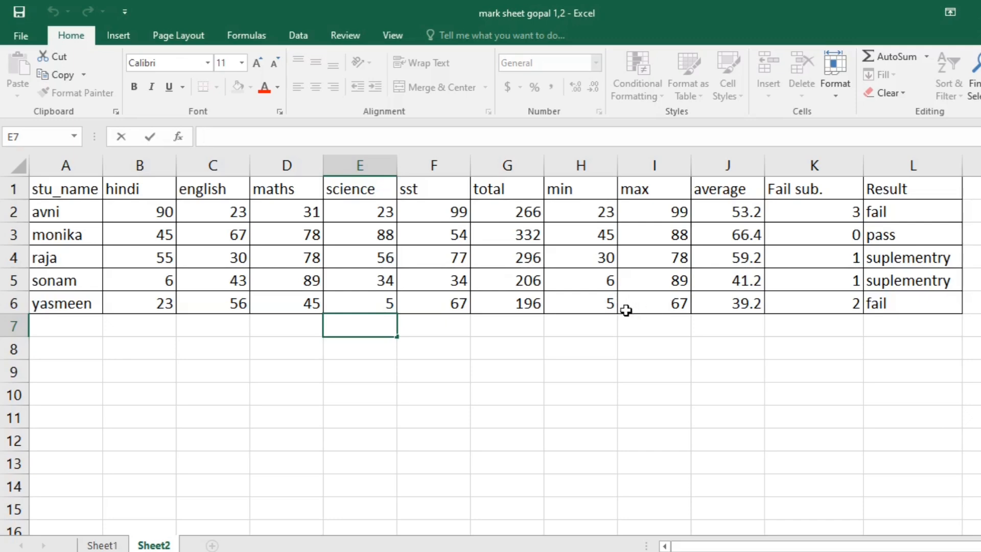
- Hide row 7, the first empty row below the mark sheet data
left_click(703, 319)
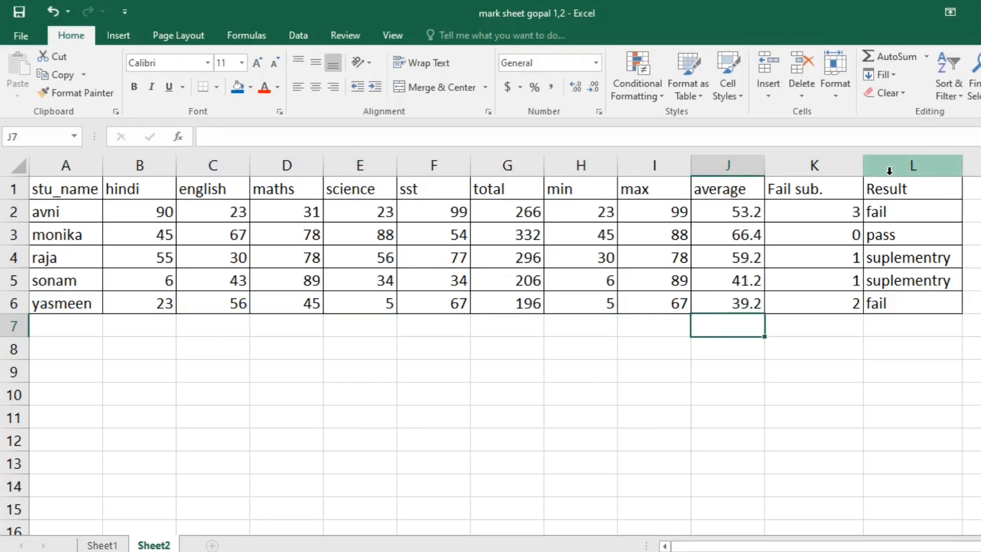
key("ctrl+9")
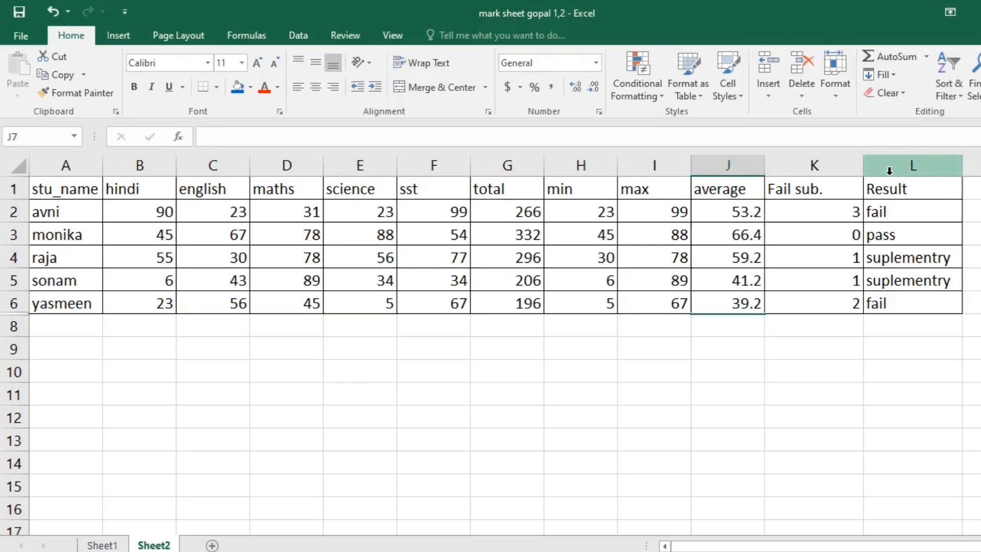
left_click(571, 343)
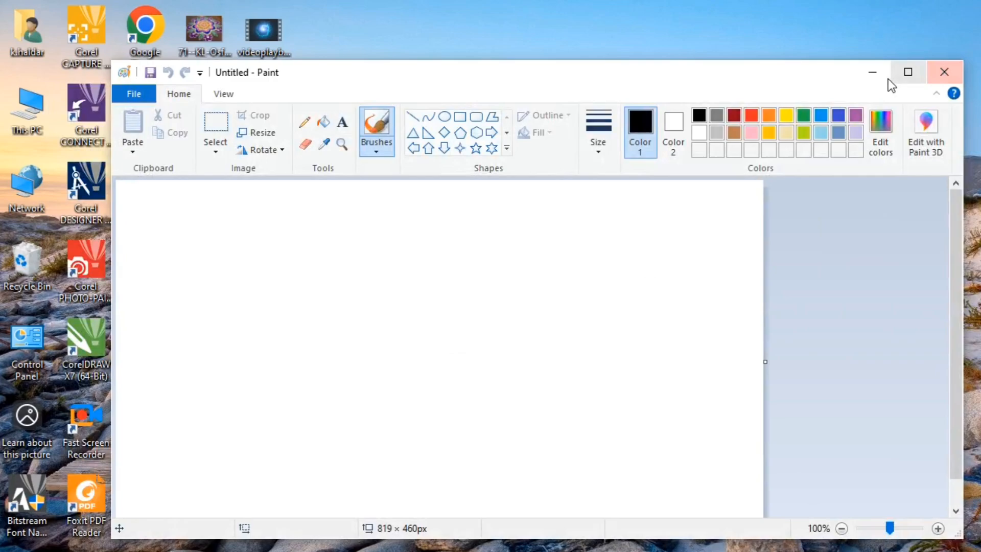
- Minimize the Paint window to the desktop and switch back to the Excel workbook
left_click(888, 77)
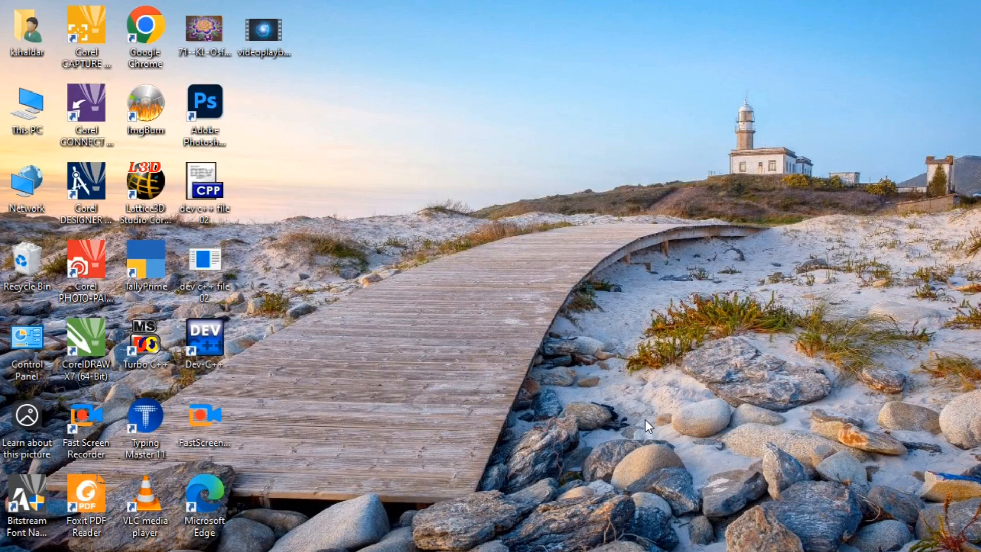
key("alt+Tab")
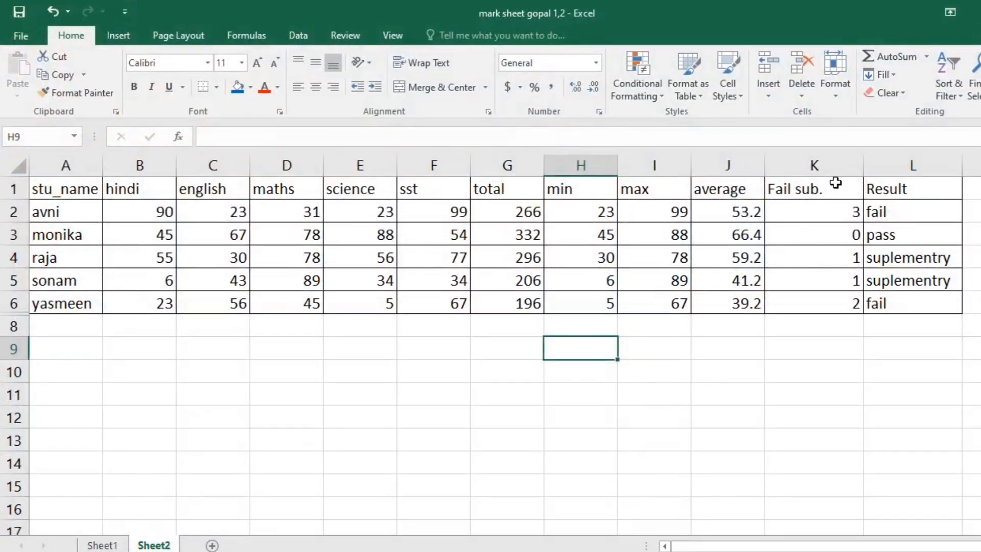
left_click(719, 398)
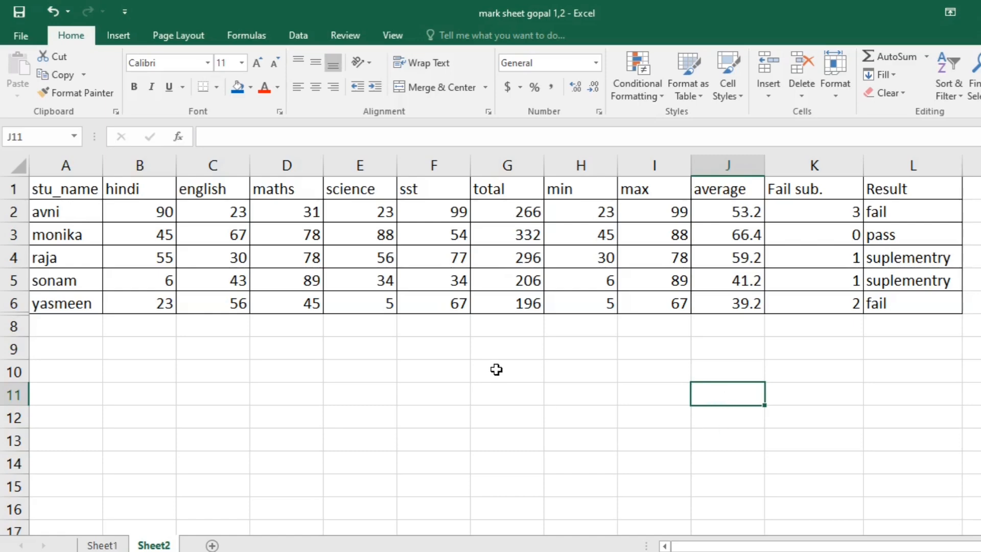
left_click(458, 368)
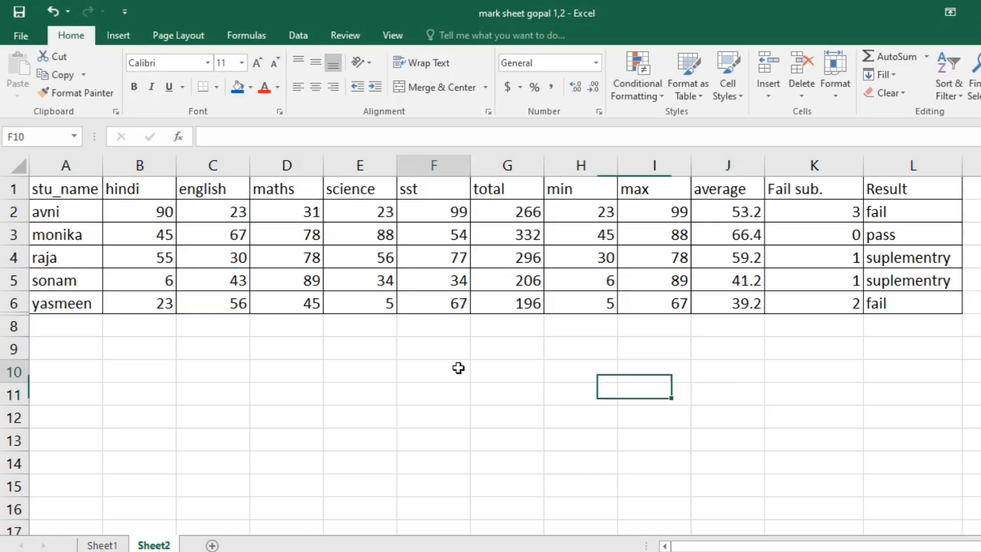
left_click(20, 35)
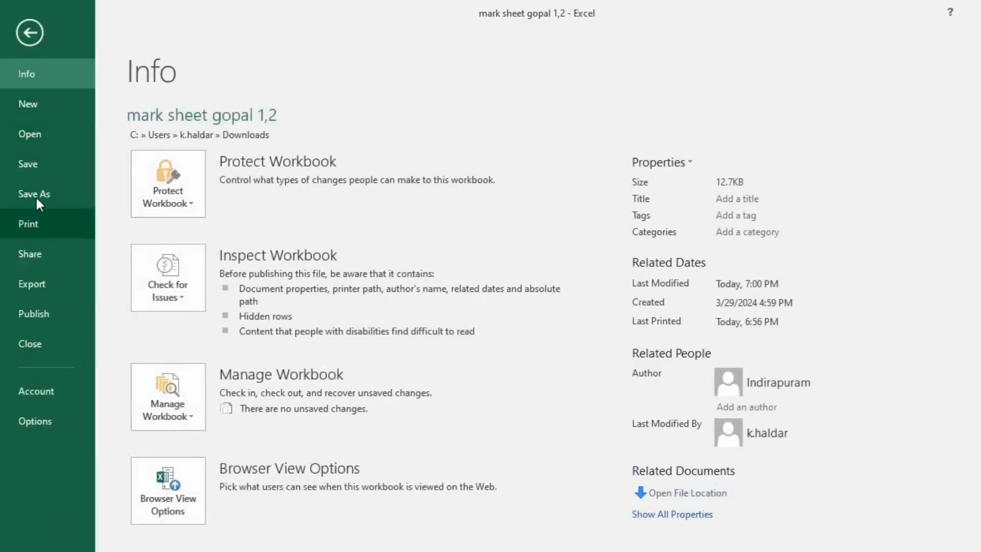
key("Escape")
- Insert a macro sheet before Sheet2, and switch back to the Excel workbook from the desktop
left_click(213, 365)
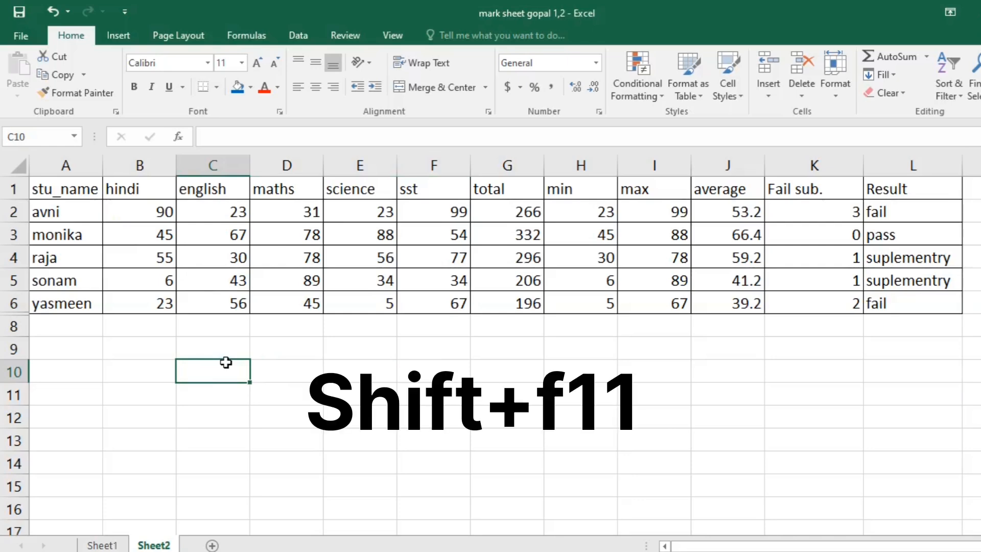
key("ctrl+F11")
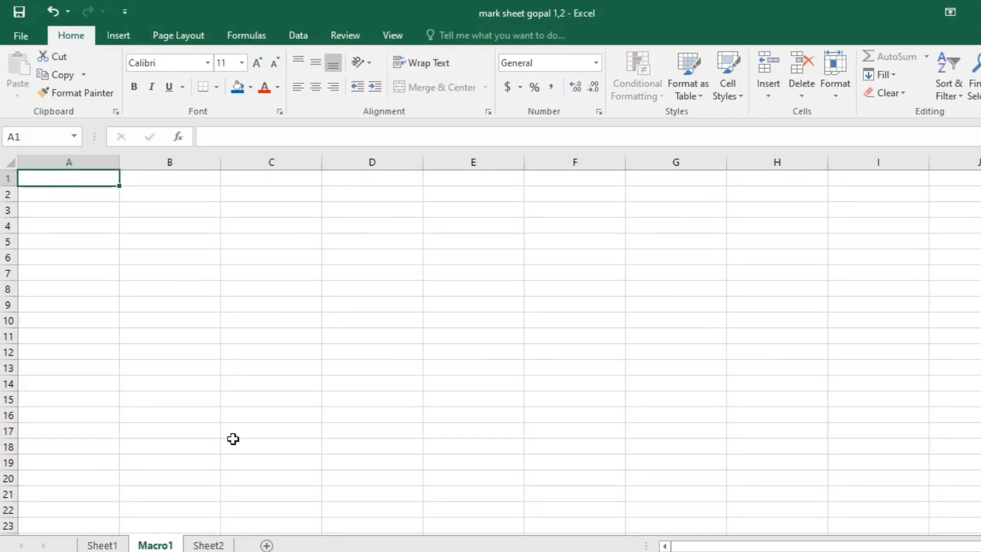
left_click(231, 462)
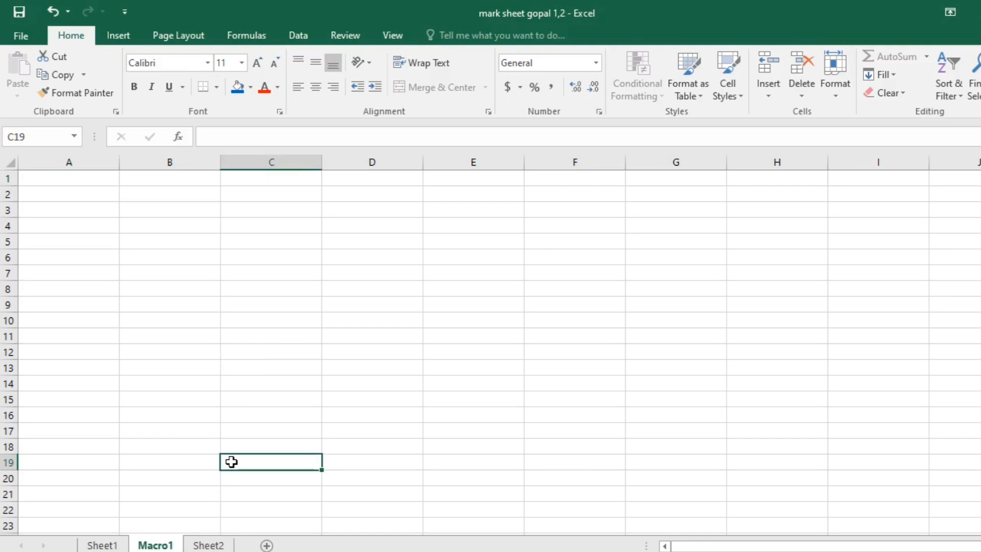
left_click(140, 429)
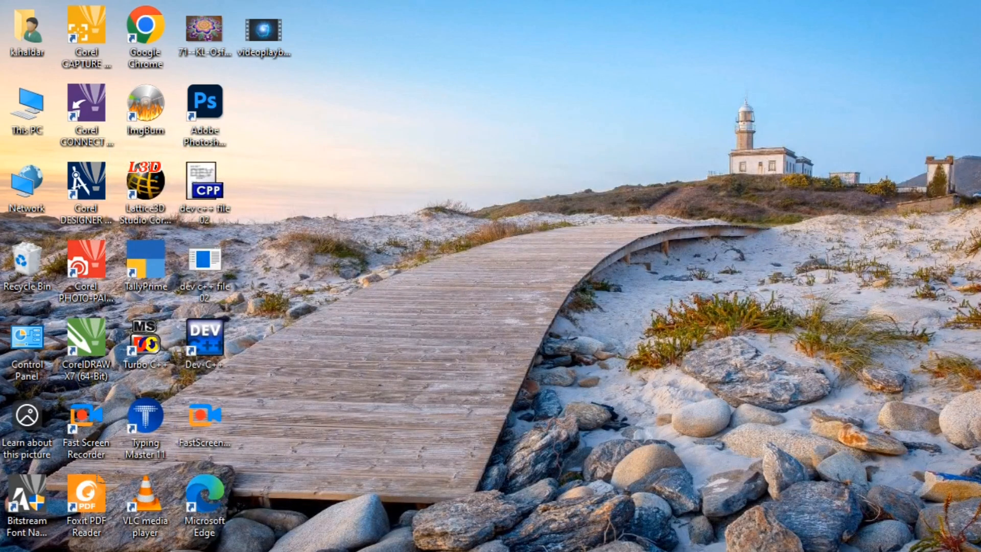
key("alt+Tab")
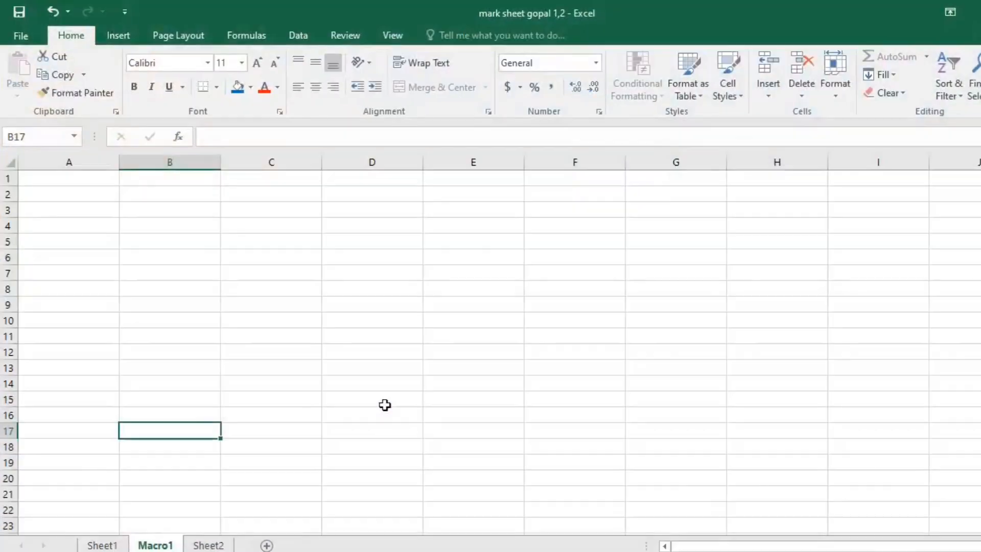
- Insert two new worksheets between Macro1 and Sheet2, and a third one before Sheet1
left_click(267, 546)
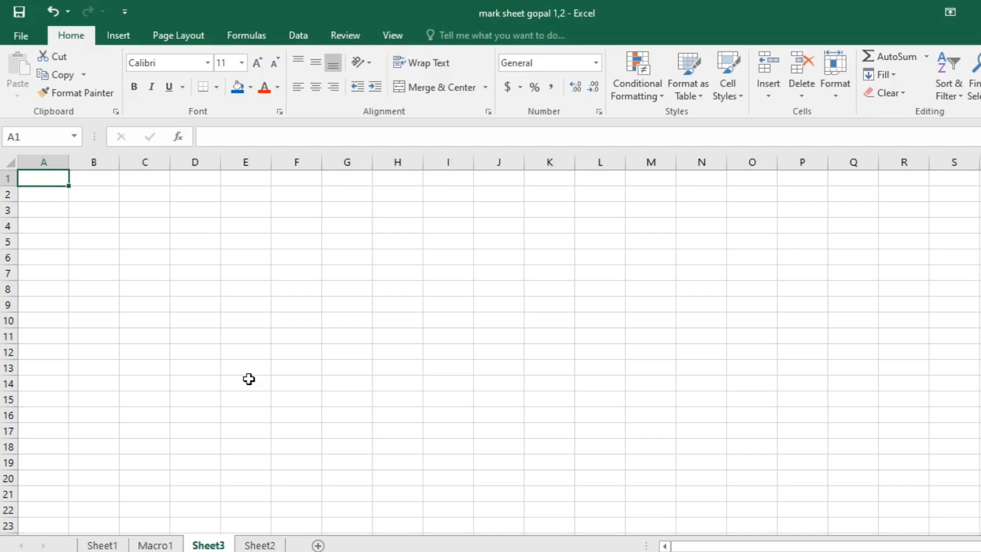
key("shift+F11")
left_click(102, 545)
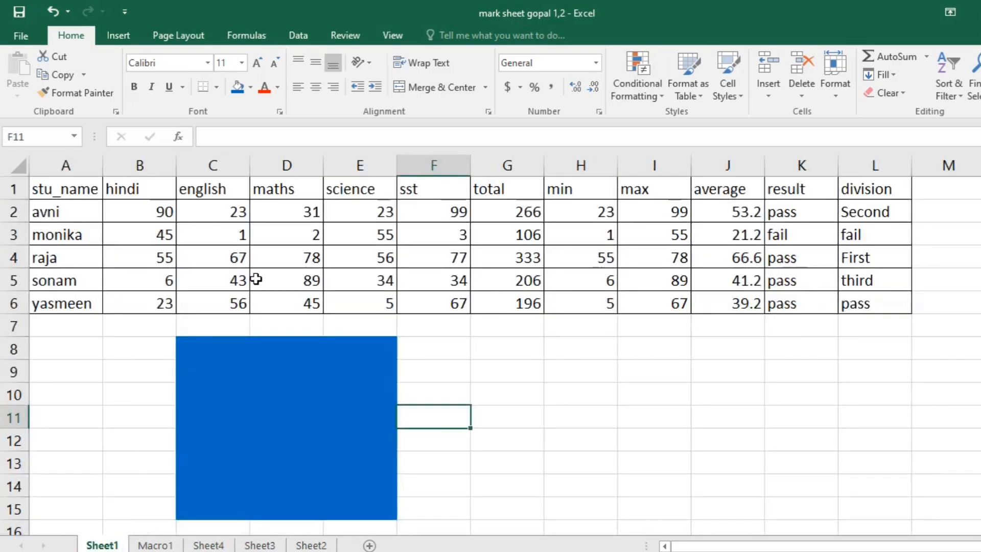
key("shift+F11")
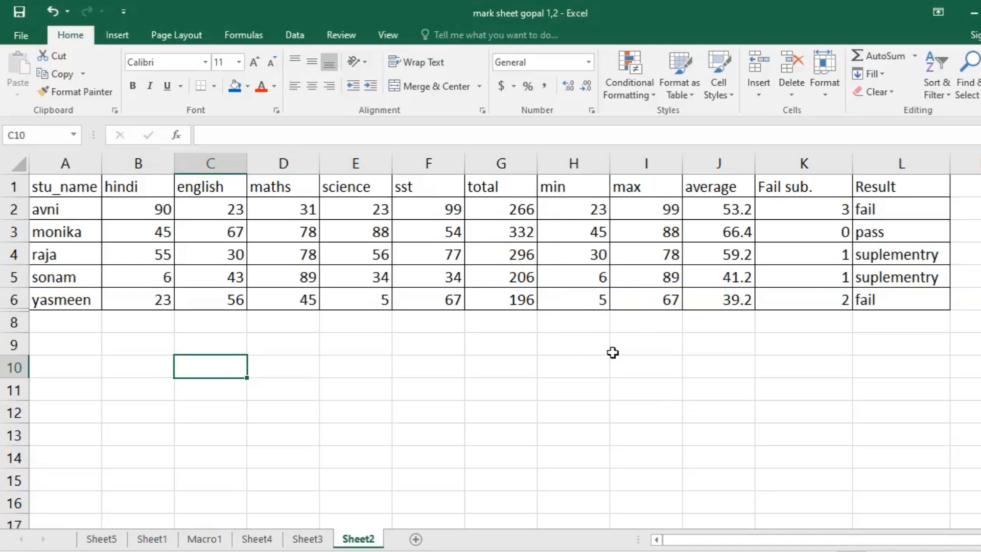
- Insert the current time in cell C10 and the current date in cell C11 of Sheet2
left_click(364, 392)
left_click(203, 371)
key("ctrl+shift+semicolon")
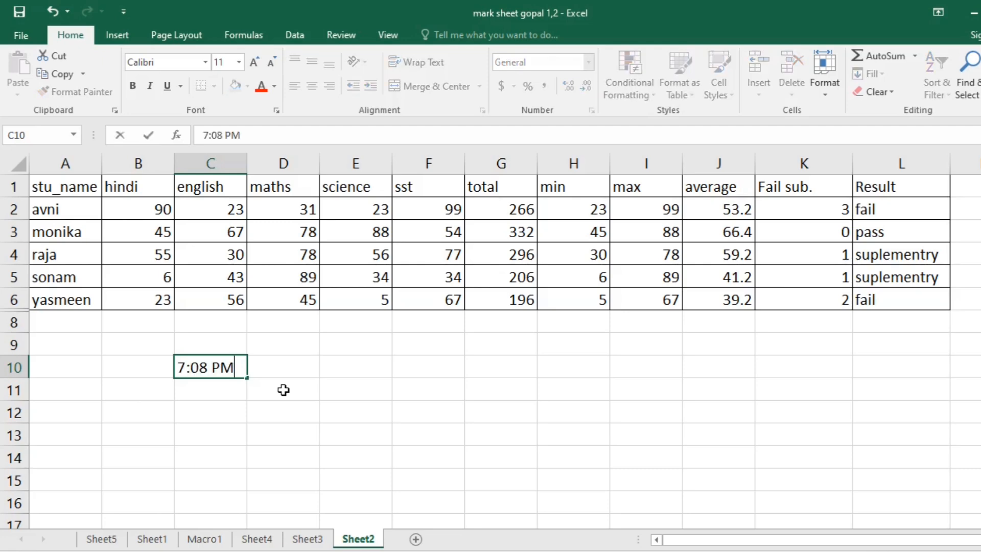
key("Return")
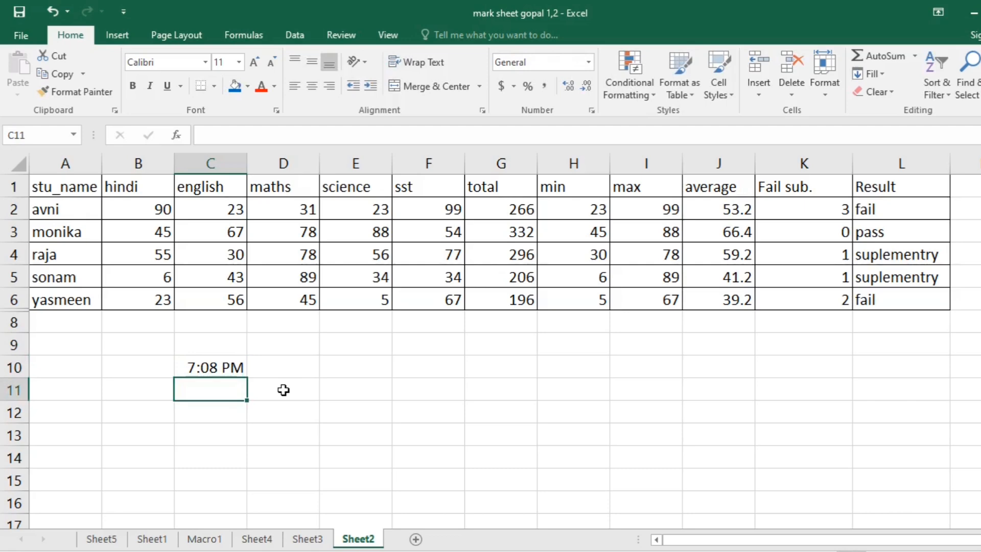
key("ctrl+semicolon")
key("Return")
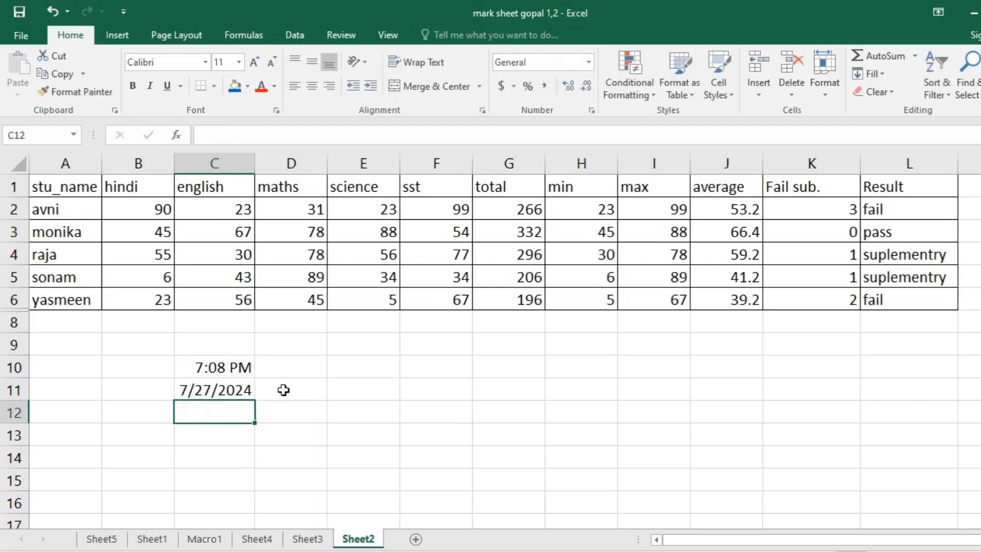
key("Up")
key("Up")
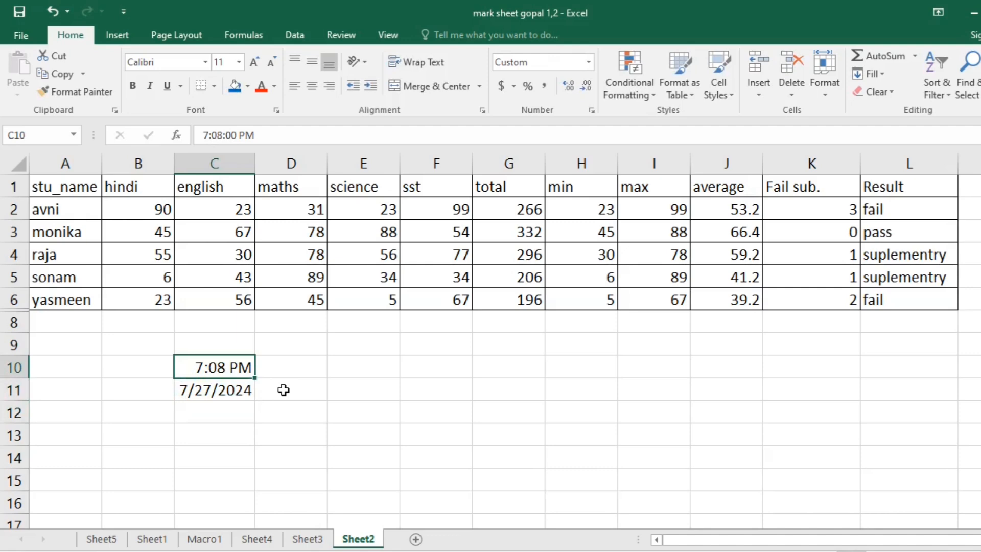
key("Right")
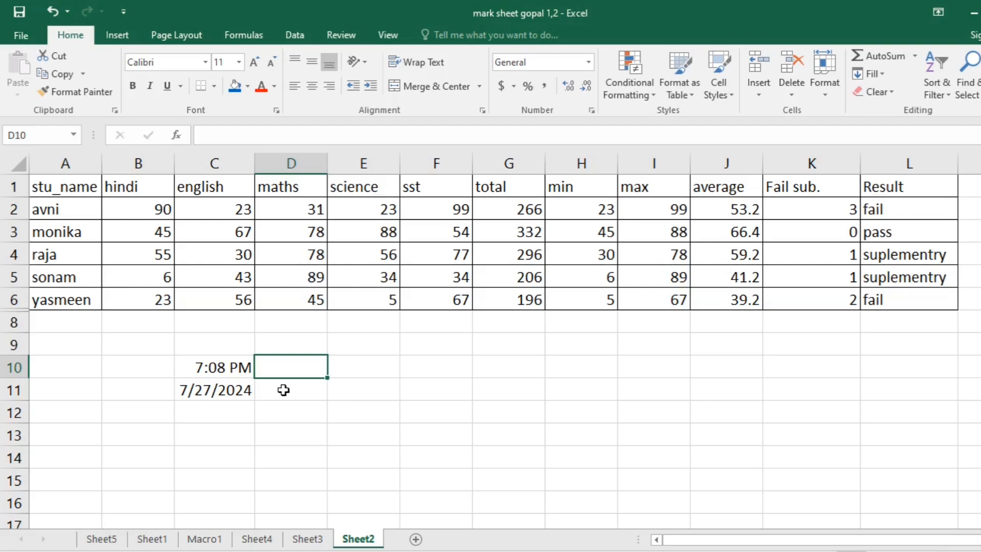
key("Down")
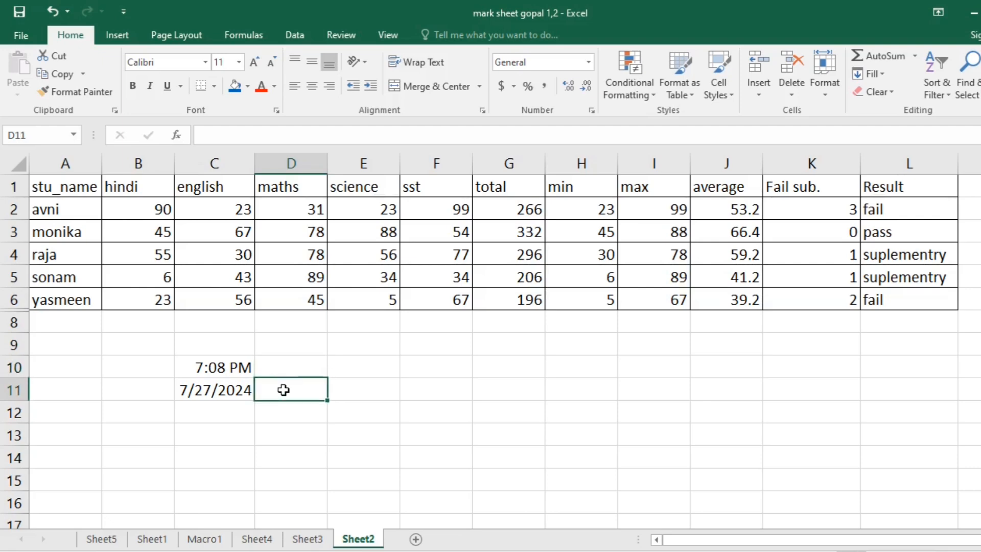
left_click(508, 393)
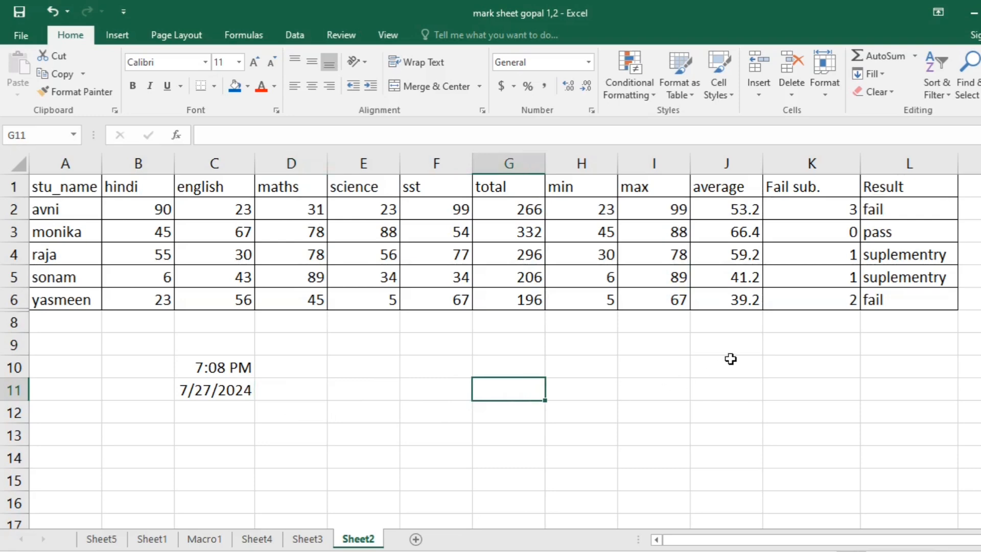
- Inspect the formulas behind the Result and Fail sub. cells in row 2 of the marks table
left_click_drag(886, 298, 66, 180)
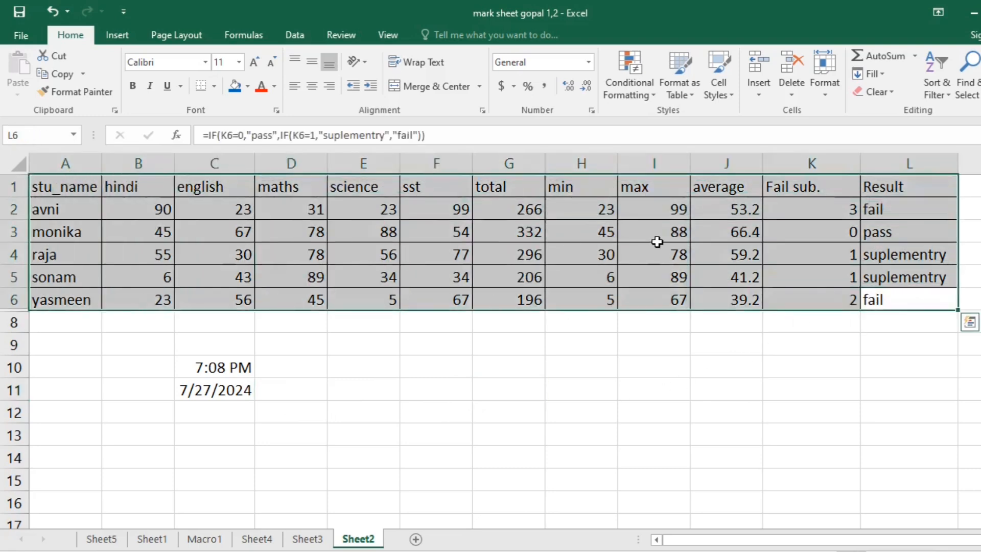
left_click(755, 228)
left_click(786, 215)
left_click(882, 205)
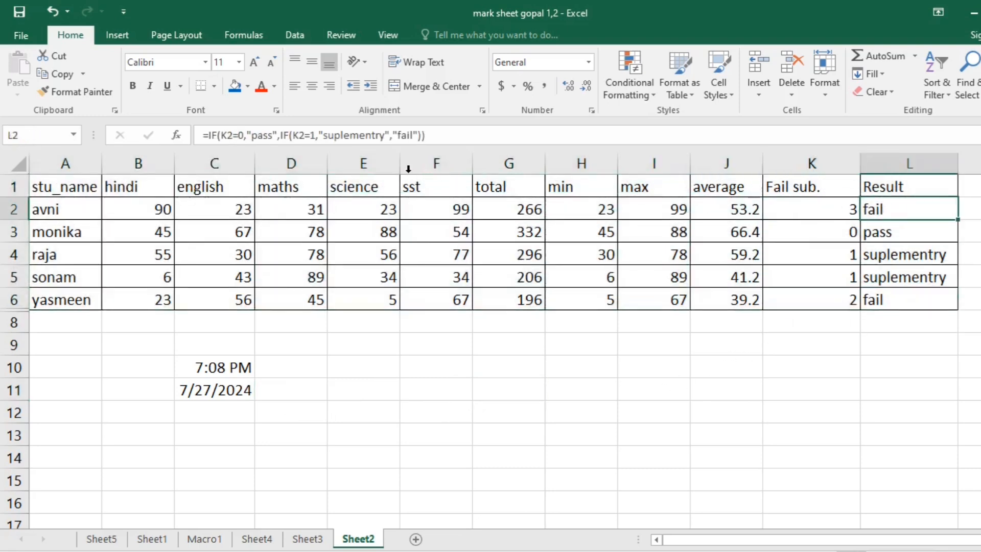
left_click(806, 204)
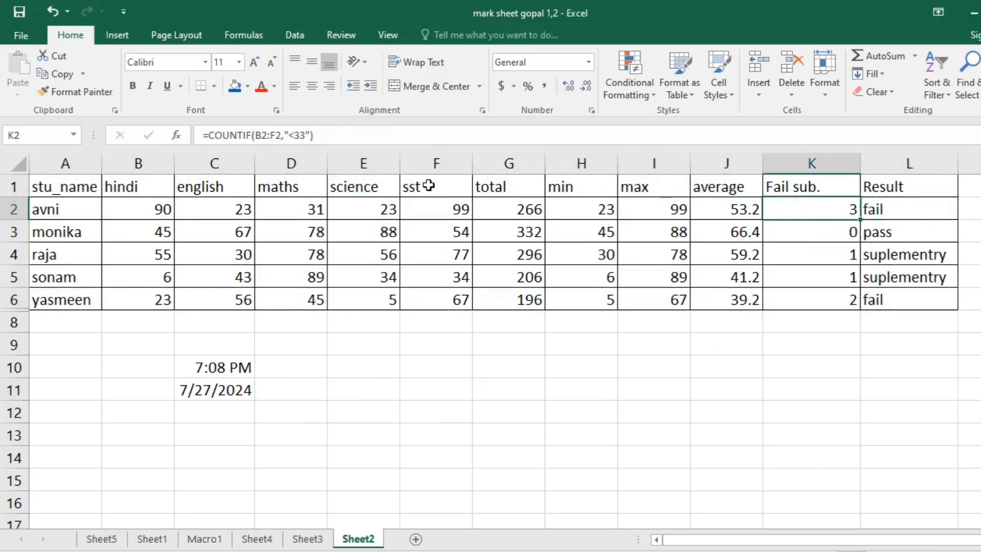
- Copy the marks table A1:L6 and paste it at cell A13 with Paste Special using the Values option
left_click_drag(66, 187, 872, 299)
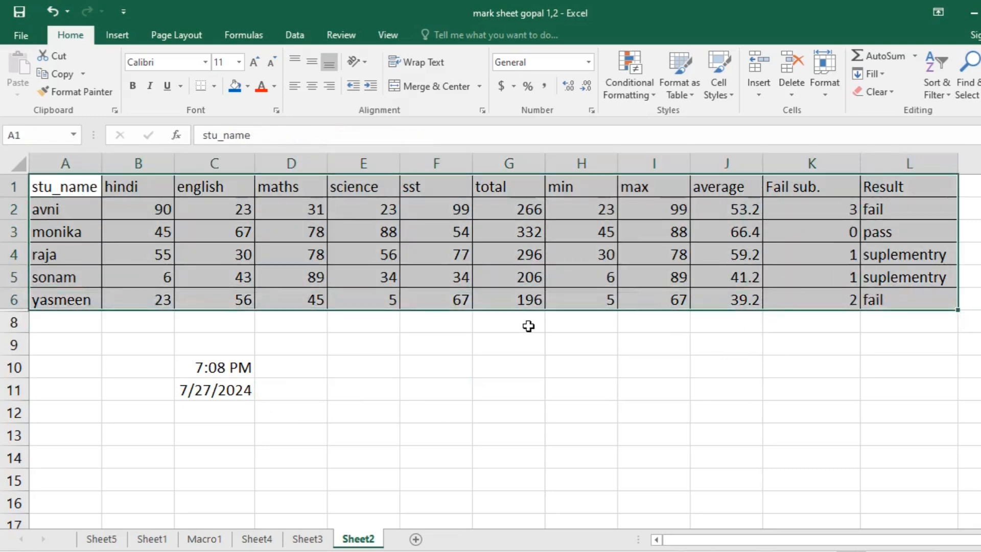
key("ctrl+c")
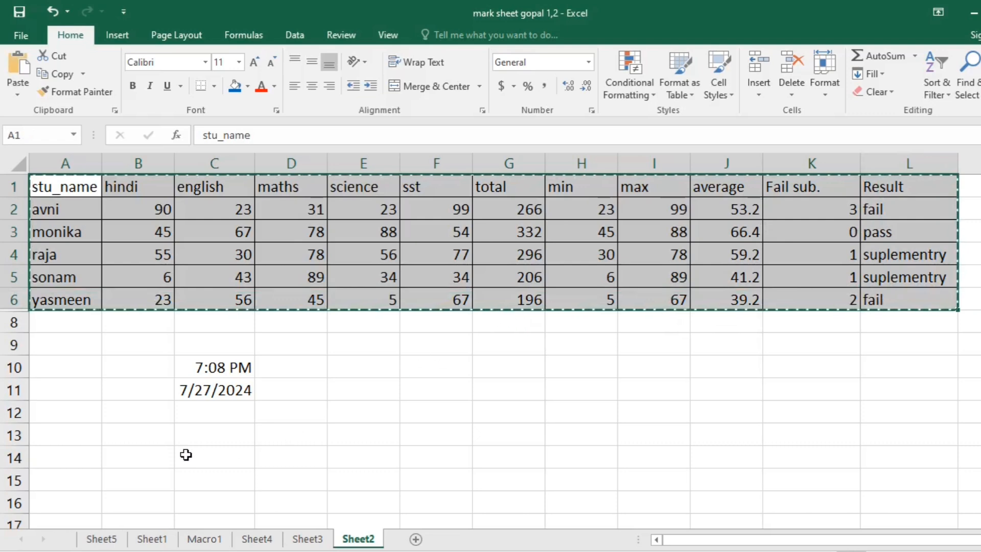
left_click(96, 445)
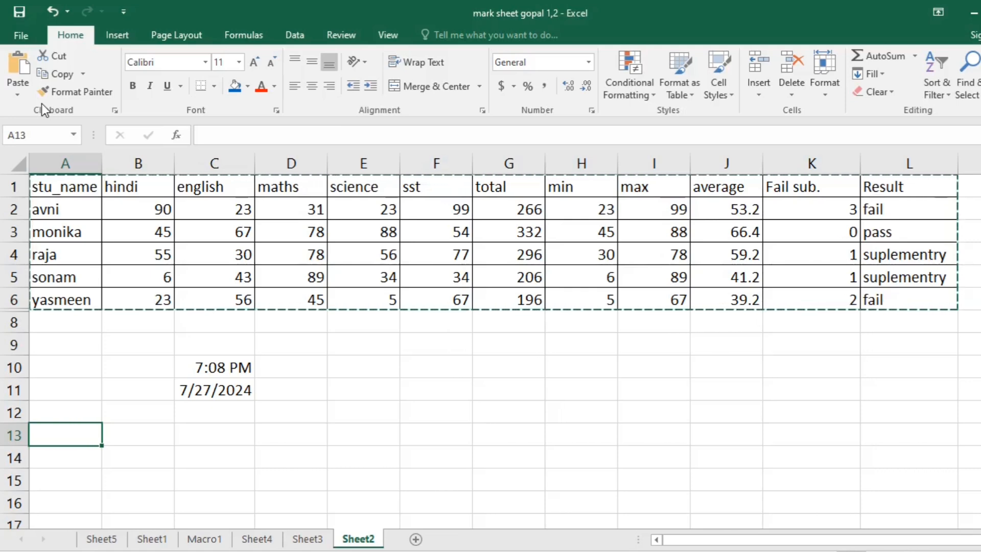
key("ctrl+alt+v")
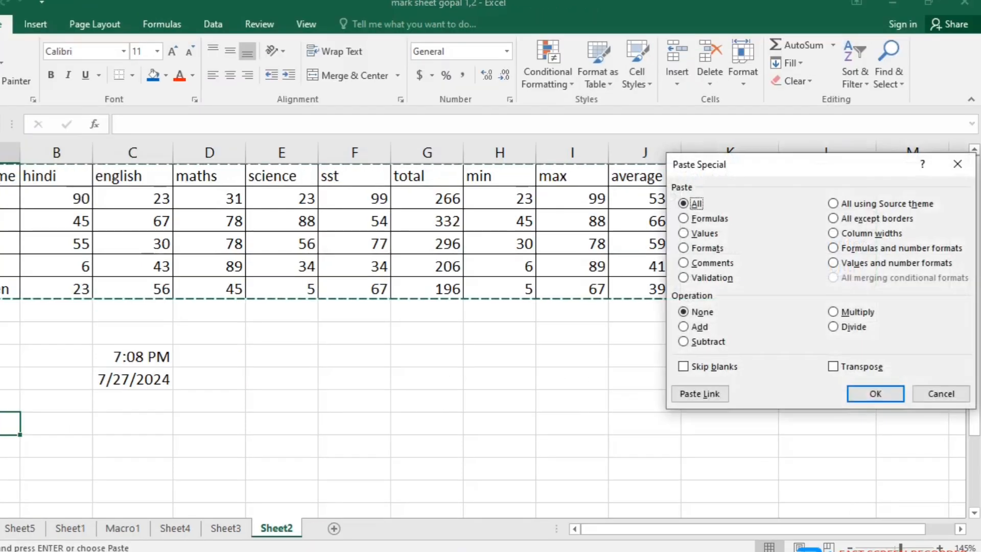
left_click(694, 235)
left_click(876, 393)
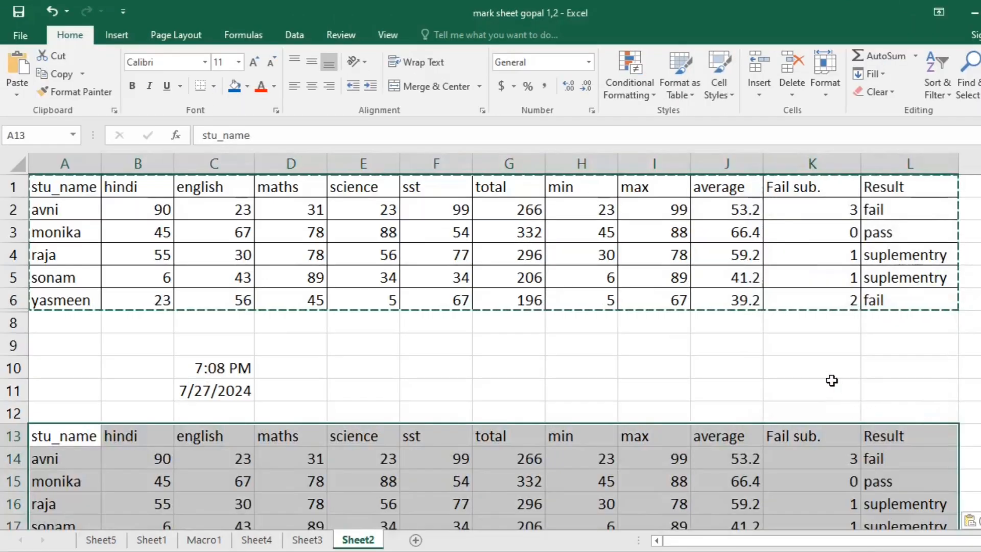
- Compare the original Fail sub. cell K2 with the pasted cells in row 14, and end the copy mode
left_click(731, 357)
left_click(817, 209)
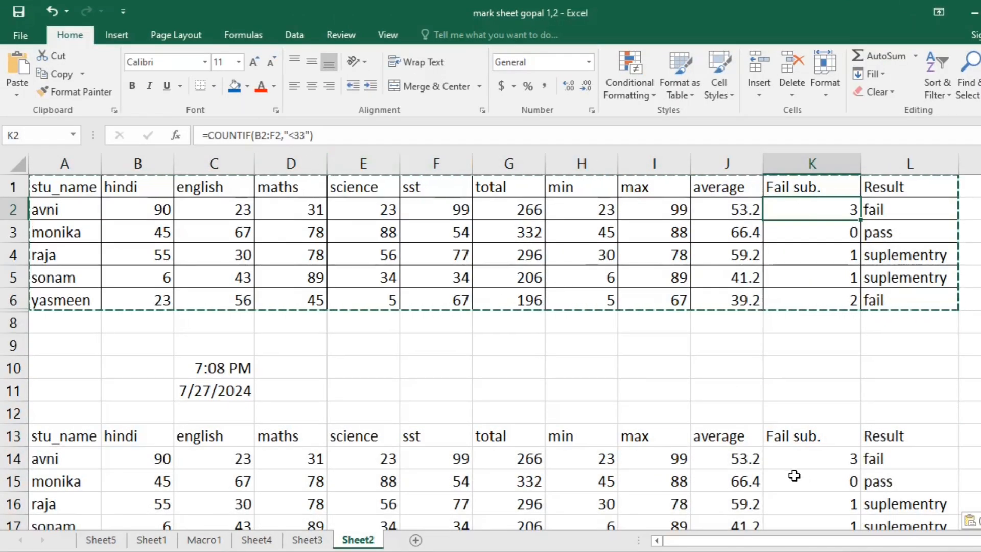
left_click(813, 458)
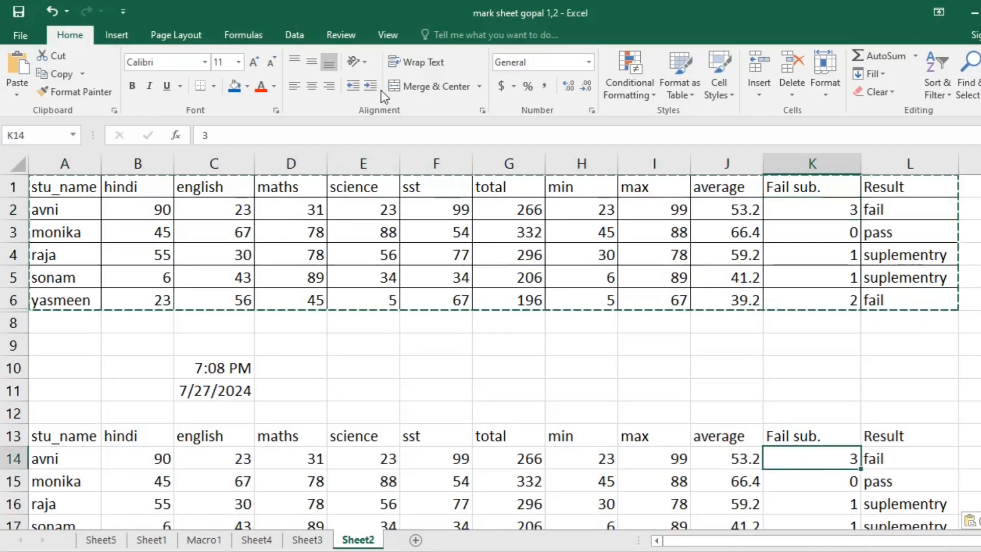
left_click(749, 457)
left_click(881, 466)
key("Escape")
left_click(530, 368)
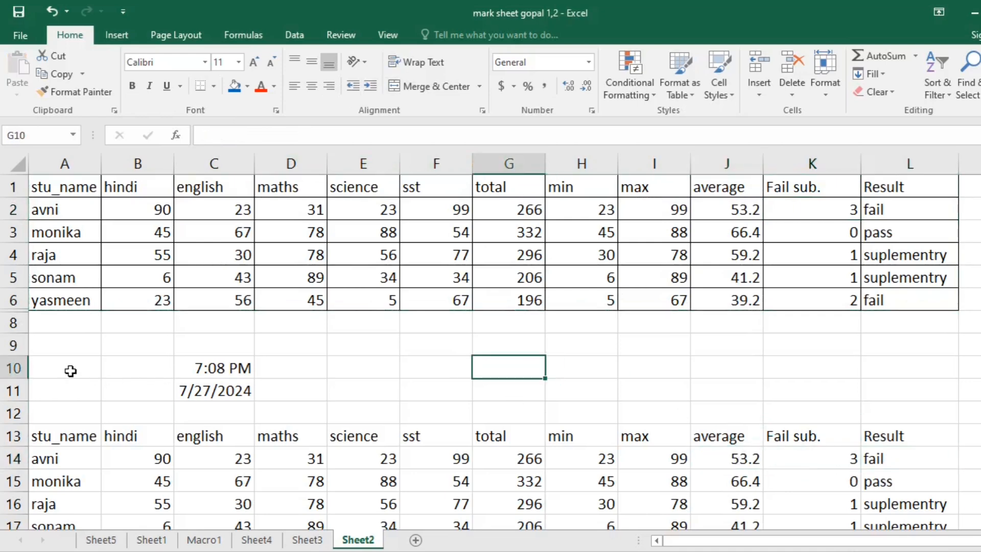
- Undo the values paste and the date and time entries, and clear the copy selection
key("ctrl+z")
key("ctrl+z")
key("ctrl+z")
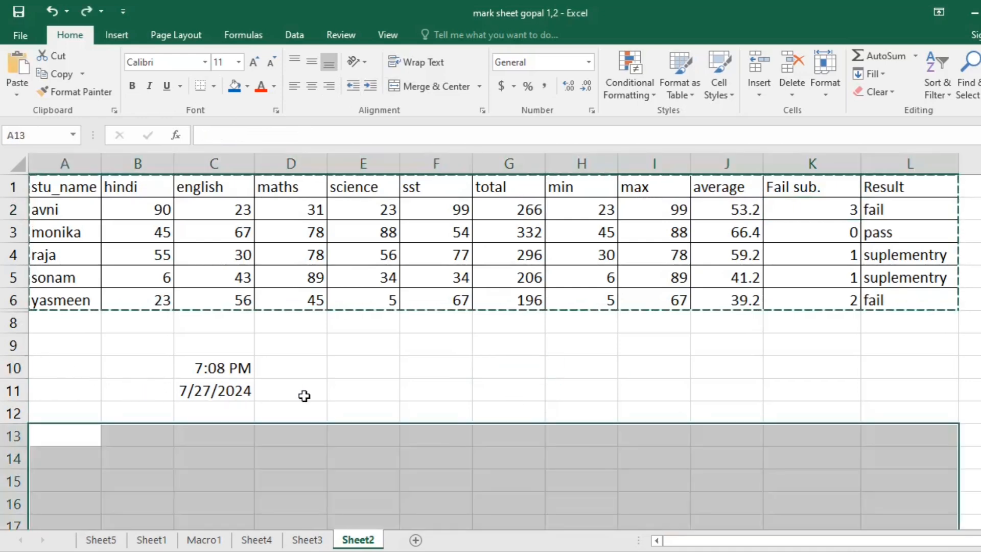
left_click(396, 392)
key("Escape")
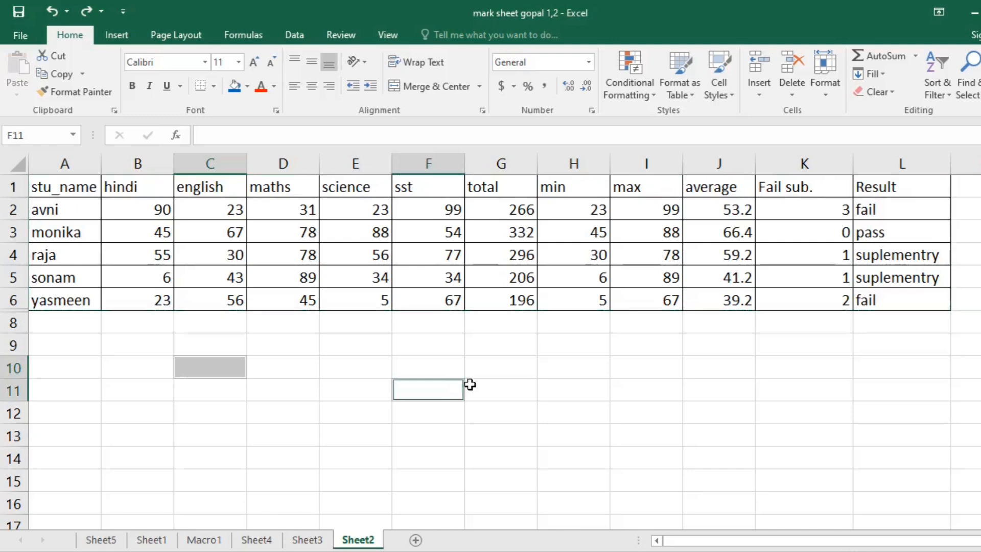
left_click(604, 369)
left_click(472, 376)
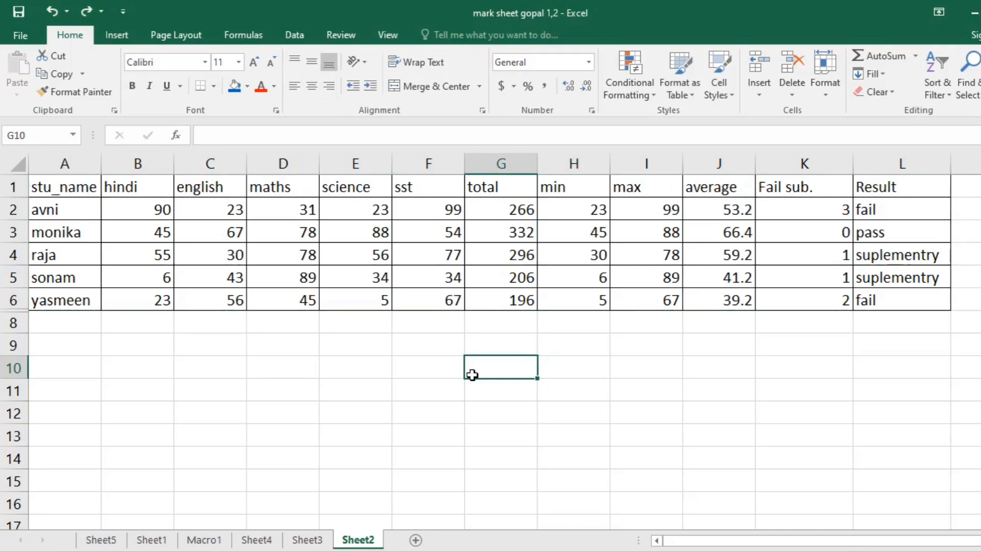
- Examine the formulas in the total and min cells of row 2 in cell editing mode, leaving them unedited
scroll(598, 327, "down", 1)
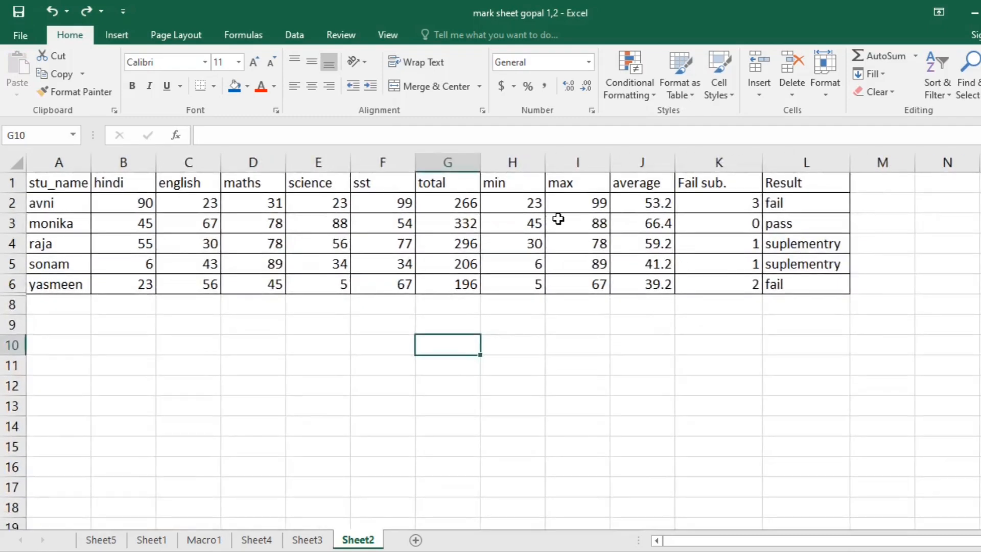
left_click(473, 203)
left_click(526, 204)
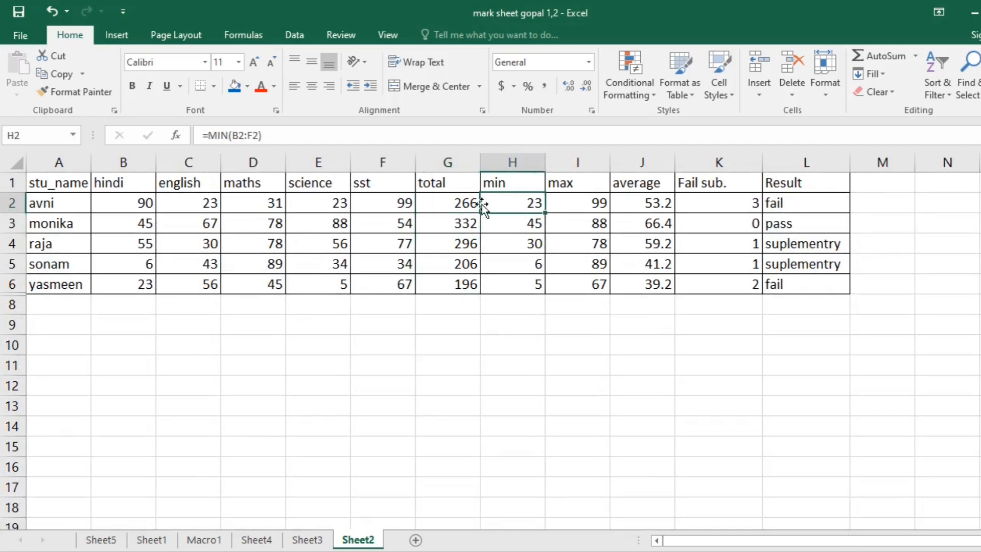
left_click(477, 206)
key("F2")
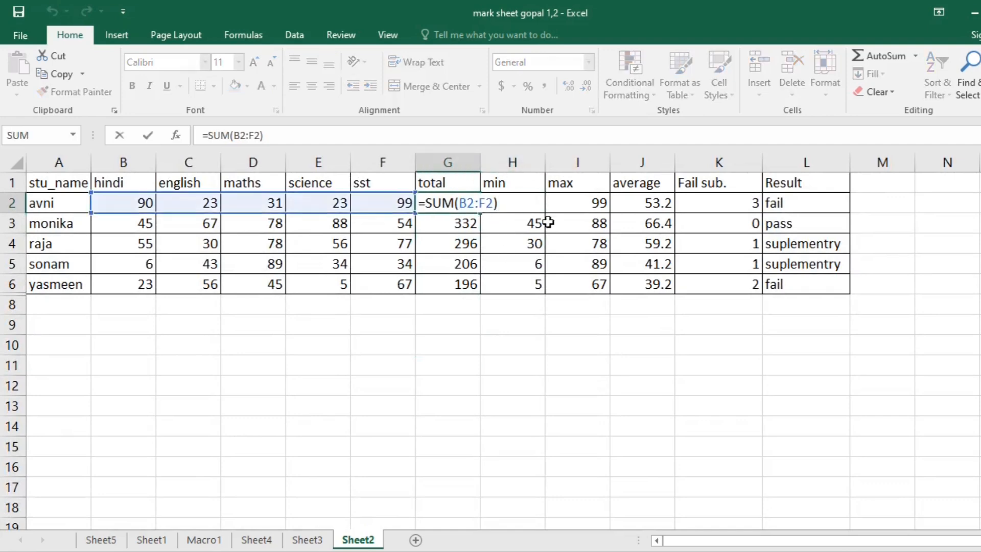
key("Escape")
left_click(527, 204)
key("F2")
key("Escape")
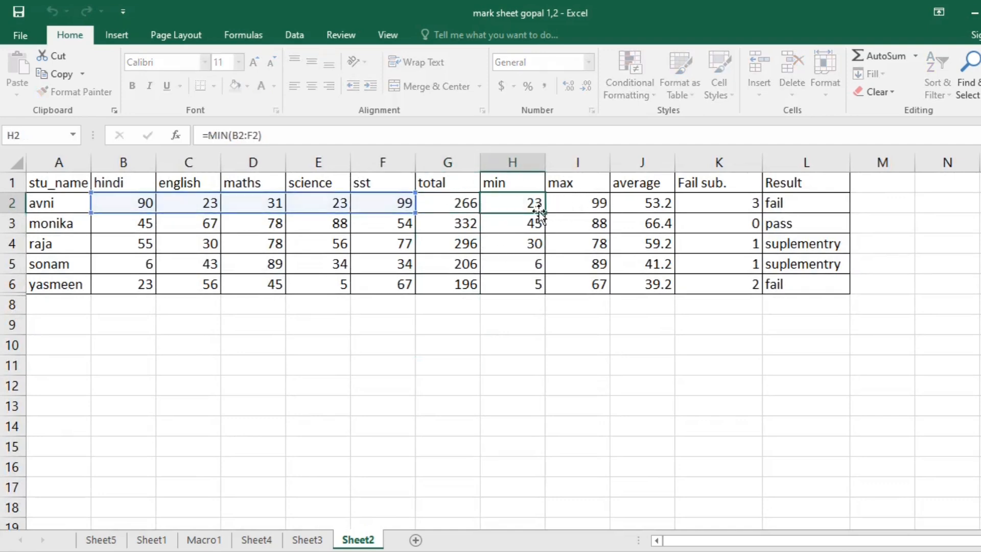
left_click(450, 208)
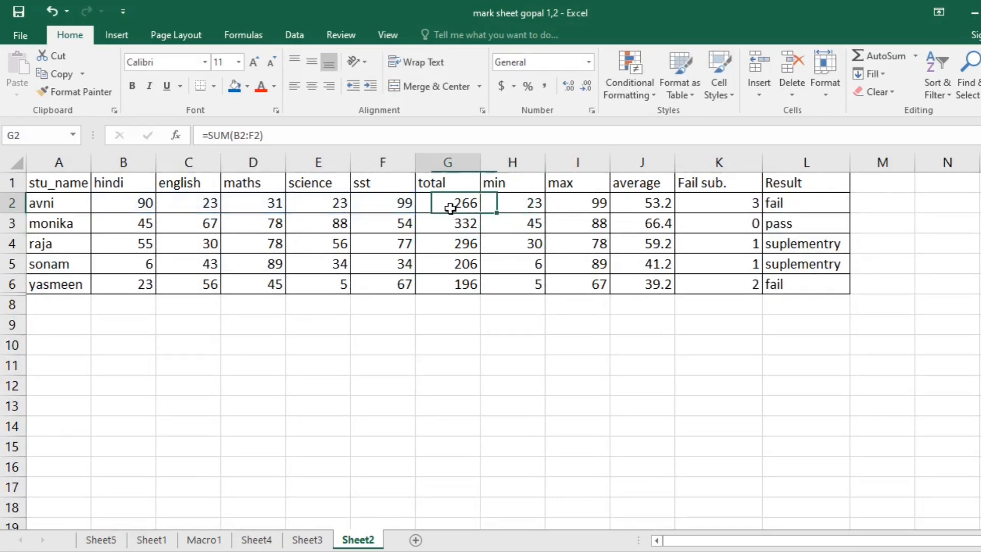
- Display the formulas throughout the sheet with average cell J2 selected, and return to the value display
left_click(649, 204)
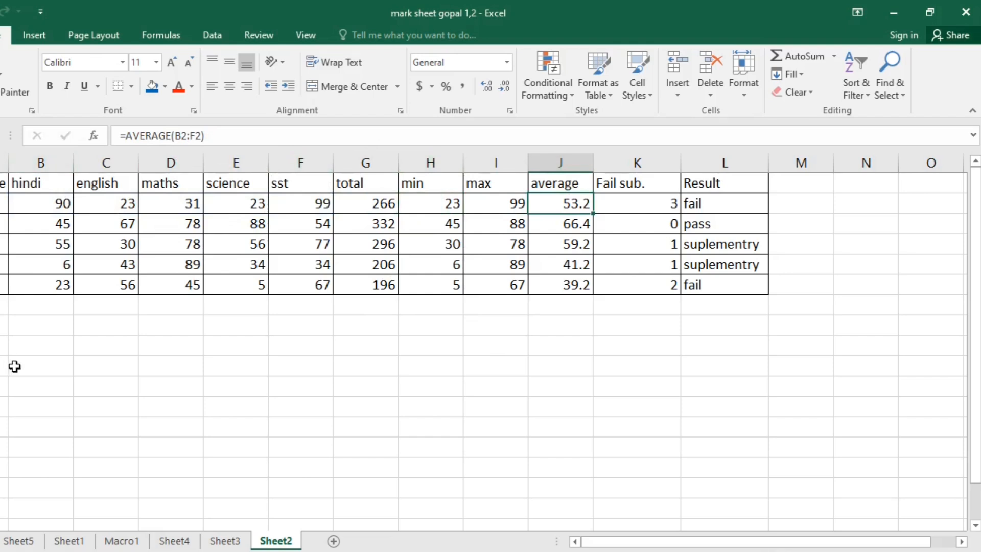
key("ctrl+grave")
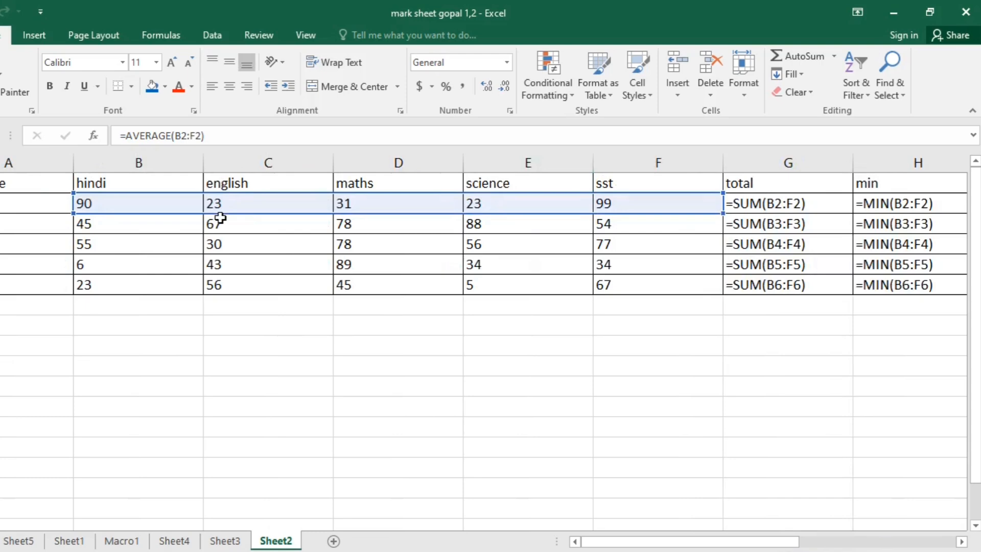
key("ctrl+grave")
- Enter "~" in cell D10 and enlarge its font size to 22
left_click(171, 348)
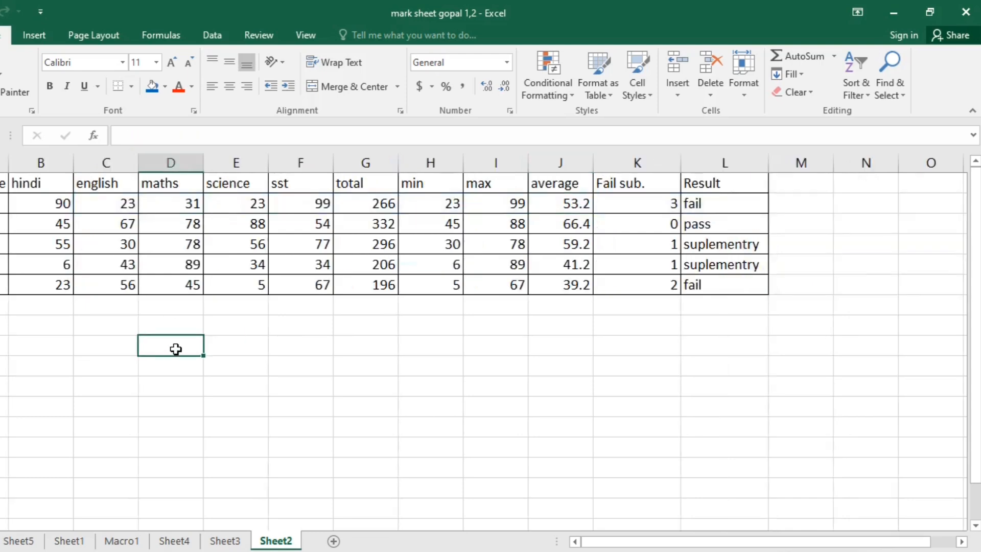
type("~")
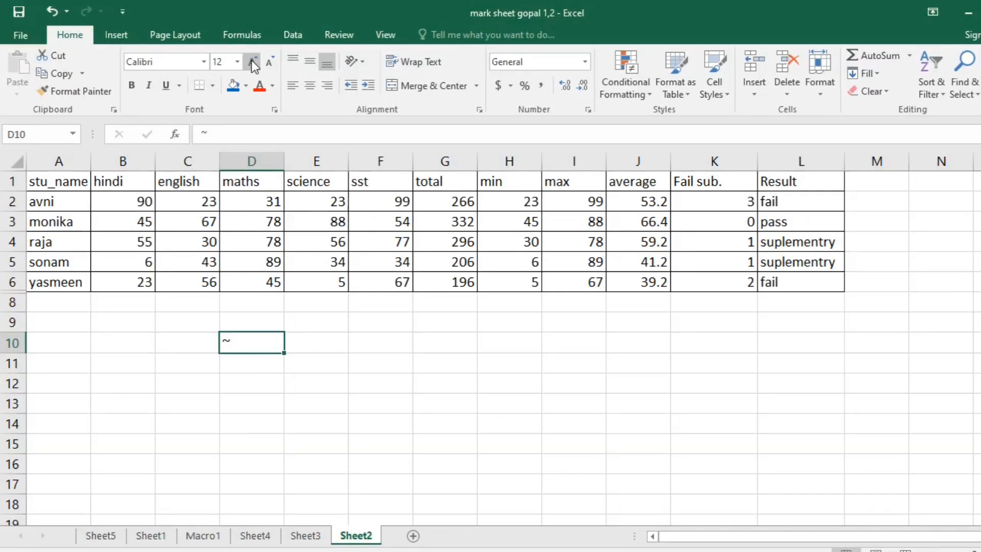
left_click(252, 62)
left_click(253, 61)
left_click(253, 61)
left_click(253, 61)
left_click(252, 62)
left_click(363, 456)
left_click(242, 350)
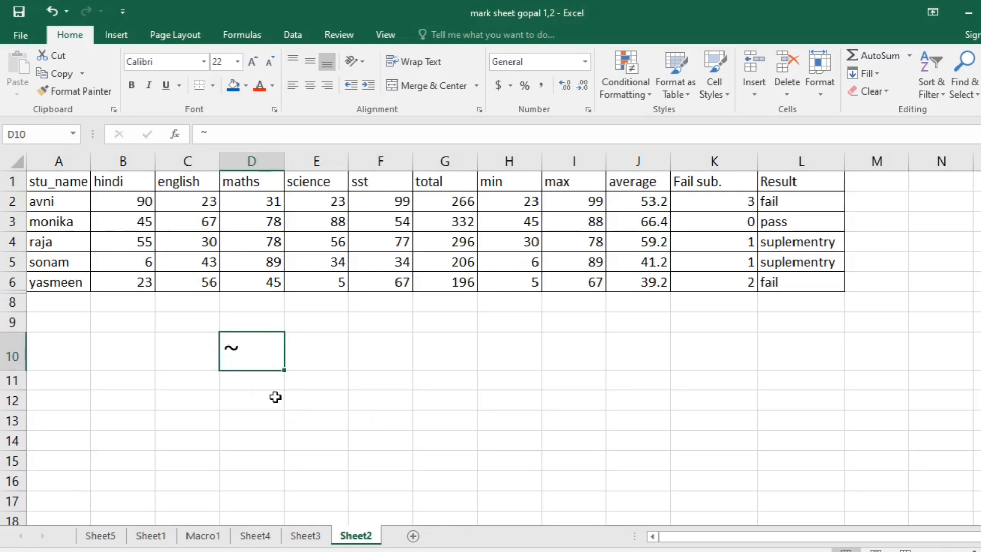
- Open the Quick Analysis options for the whole marks table, and dismiss them
left_click(274, 247)
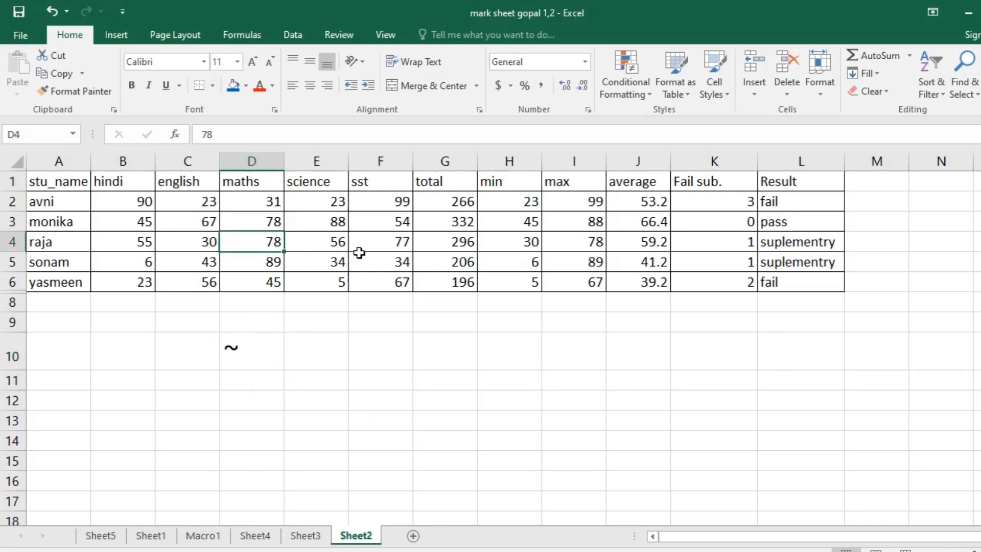
key("ctrl+a")
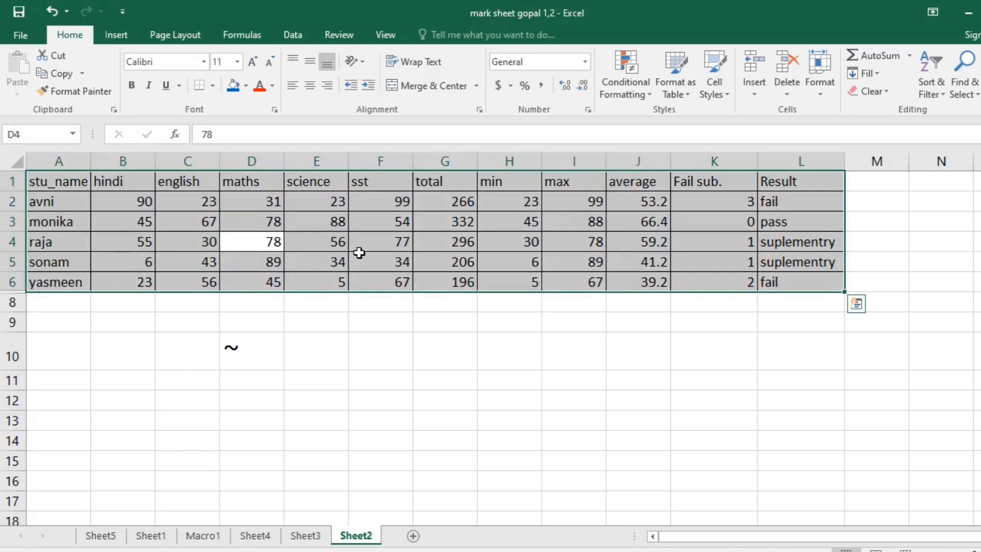
key("ctrl+q")
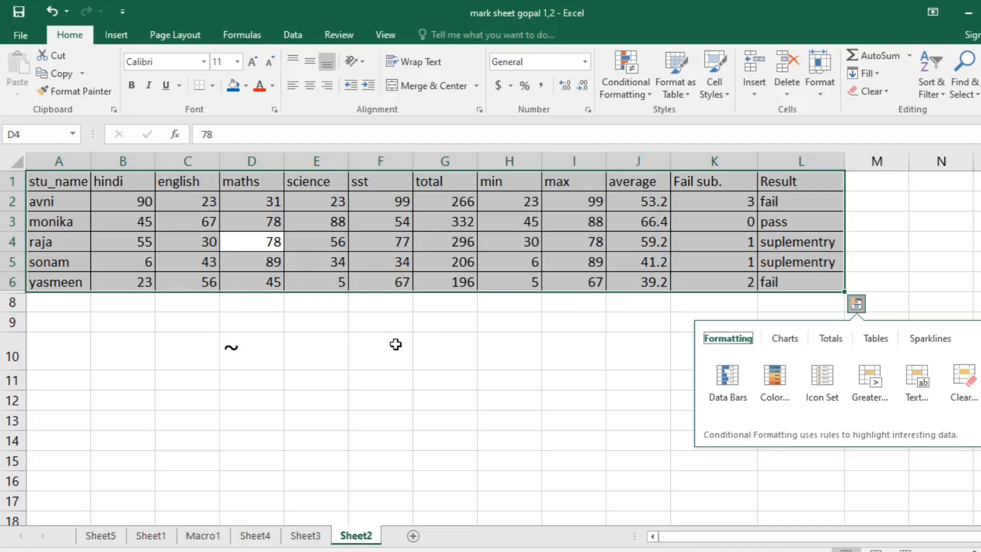
left_click(492, 359)
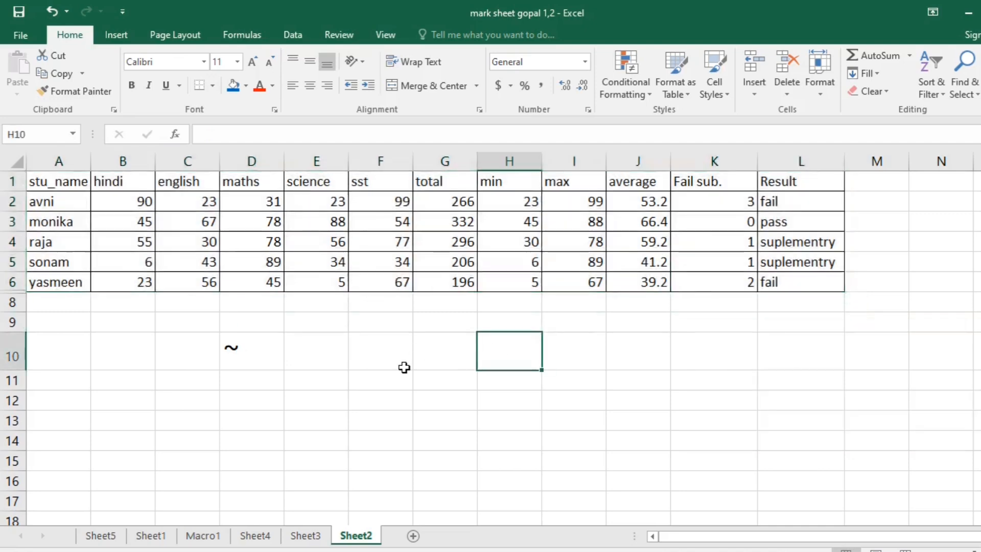
- Turn the formula display of Sheet2 on and off again with cell E6 selected
left_click(301, 278)
key("ctrl+grave")
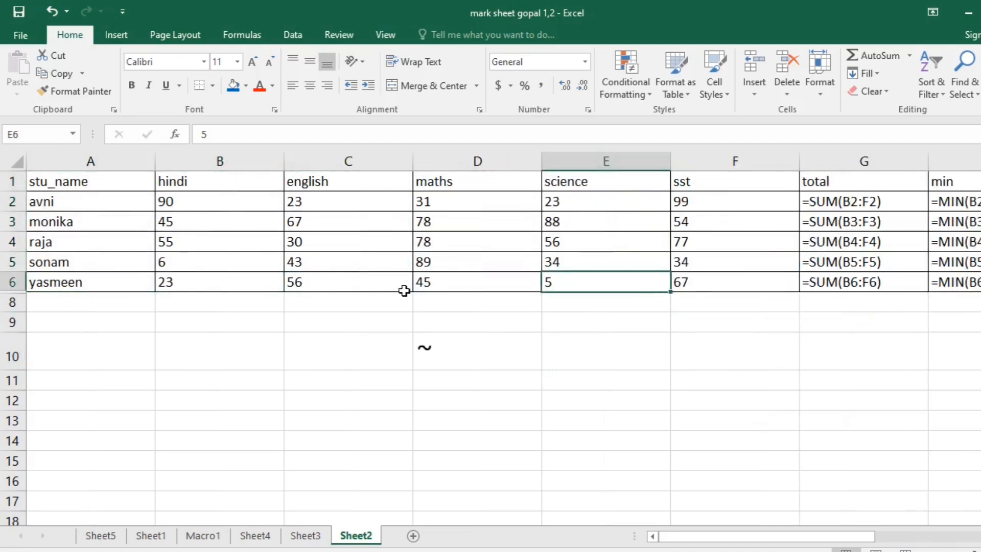
key("ctrl+grave")
- Display the formulas in Sheet2 and autofit the widths of columns A to L to their full contents
left_click(355, 224)
left_click(296, 220)
left_click(320, 203)
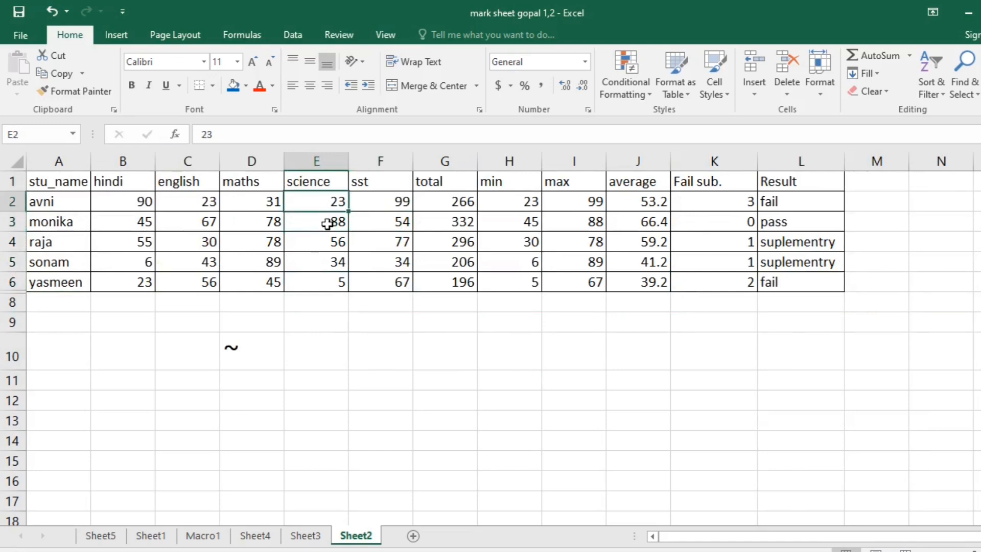
key("ctrl+grave")
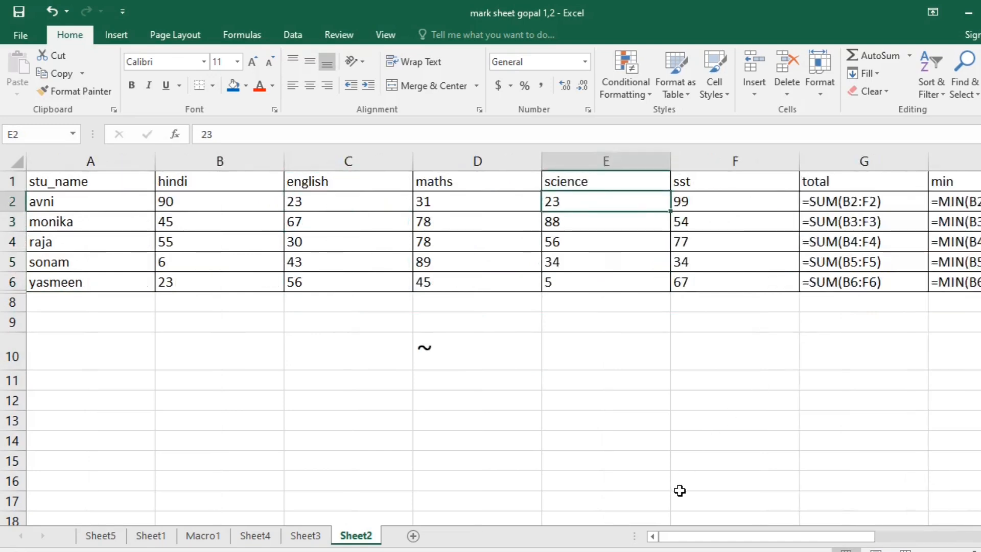
scroll(677, 435, "down", 2, "ctrl")
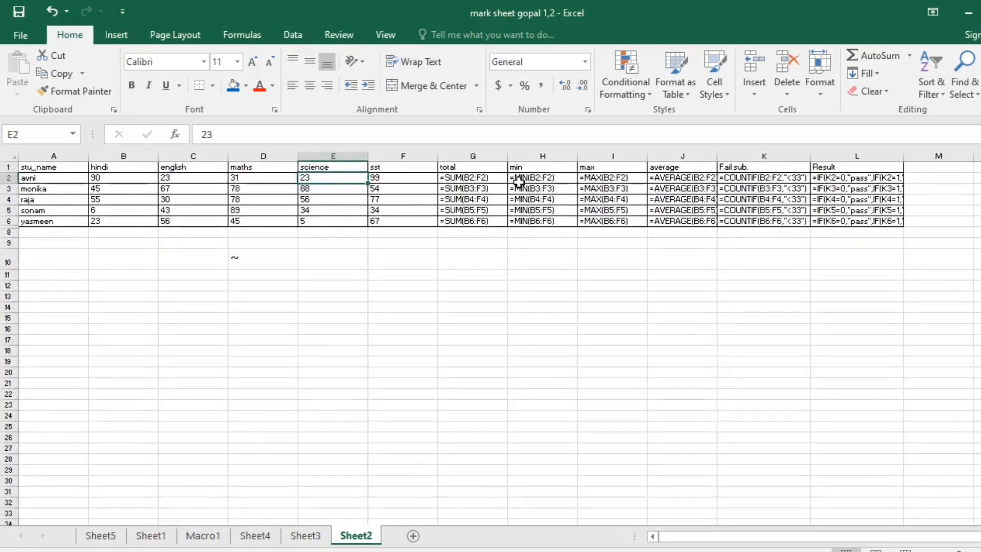
left_click_drag(54, 156, 865, 164)
double_click(810, 156)
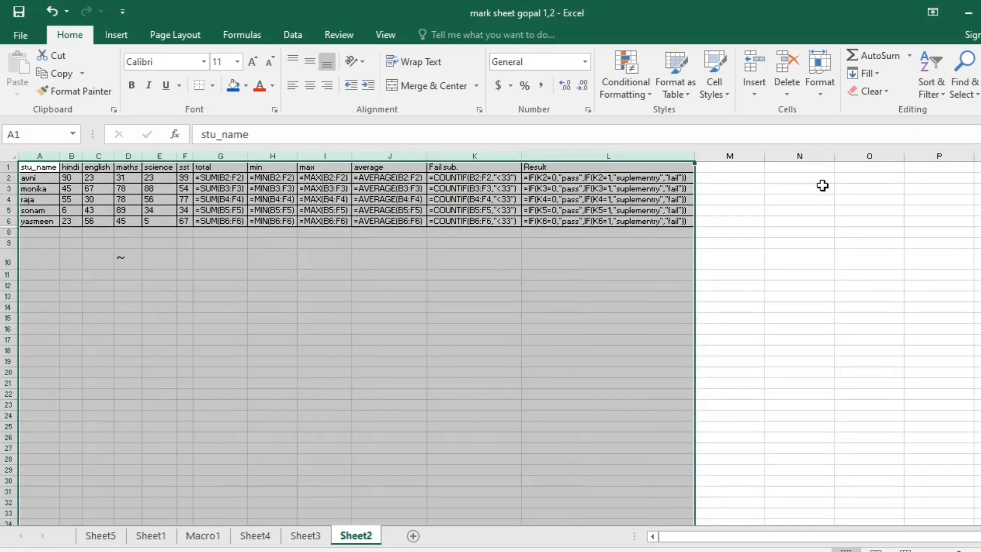
scroll(453, 291, "up", 2, "ctrl")
- Check the cell ranges referenced by the total formula in row 6 and the min formula in row 2
left_click(611, 266)
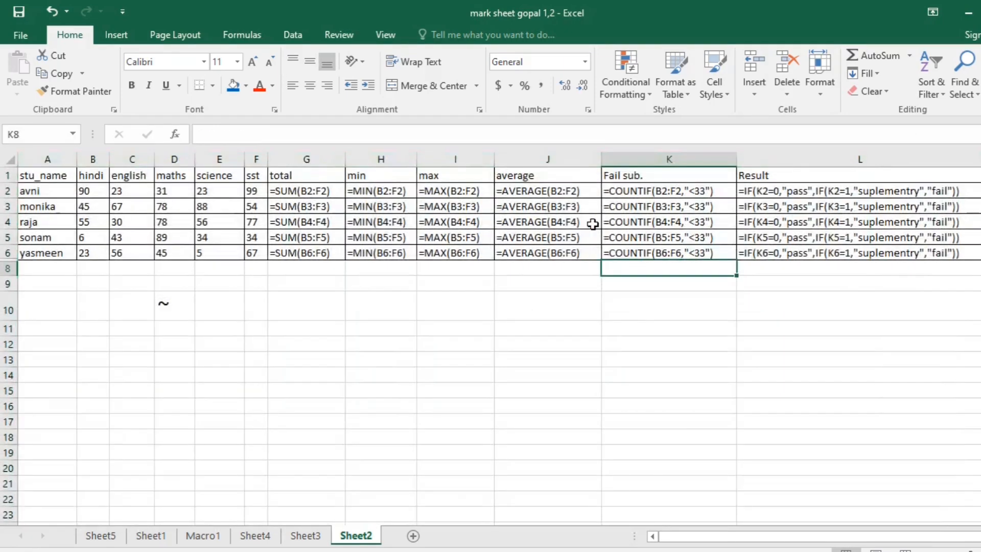
left_click(284, 252)
left_click(351, 193)
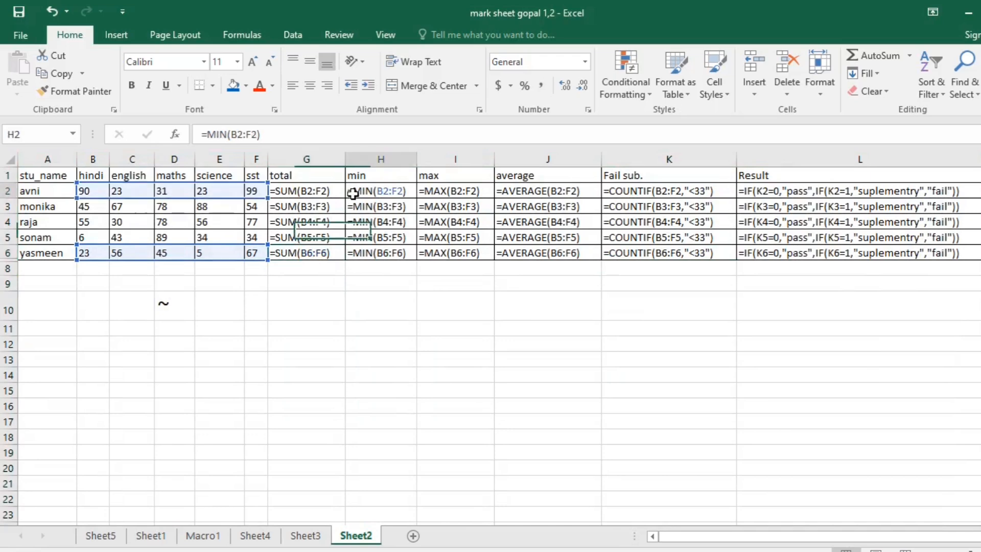
- Switch Sheet2 from formulas back to values and autofit the width of all its columns
left_click(374, 370)
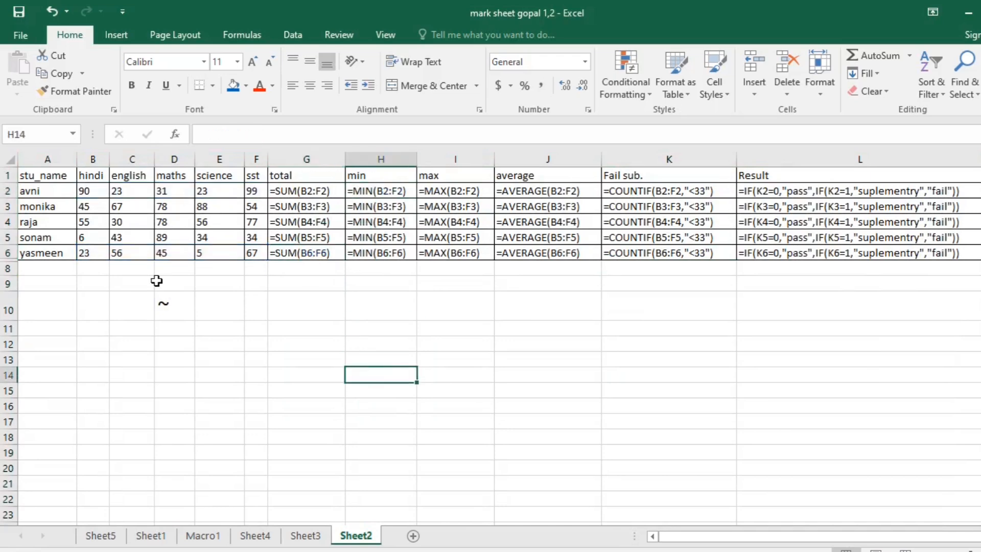
key("ctrl+grave")
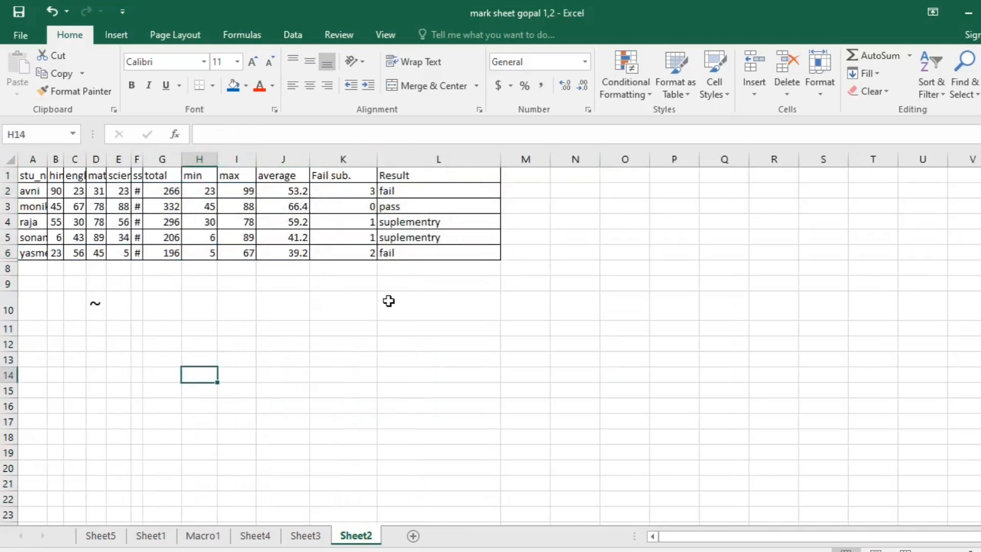
left_click_drag(447, 305, 4, 160)
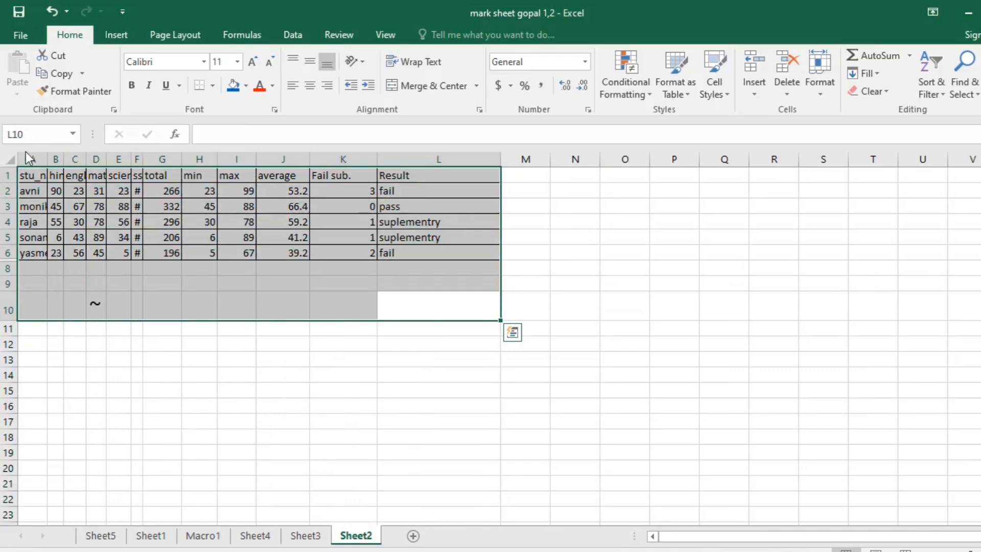
left_click(11, 159)
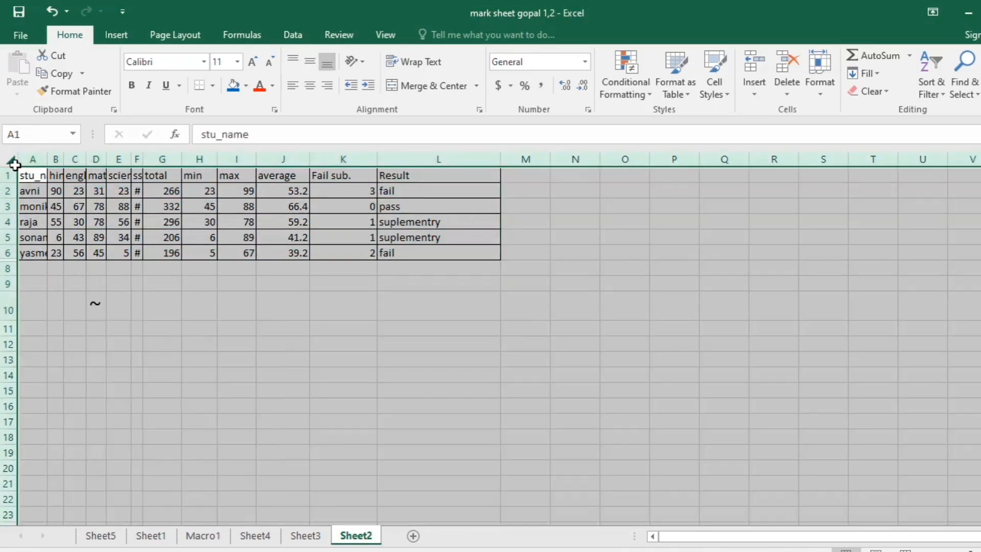
double_click(143, 159)
scroll(526, 322, "up", 5)
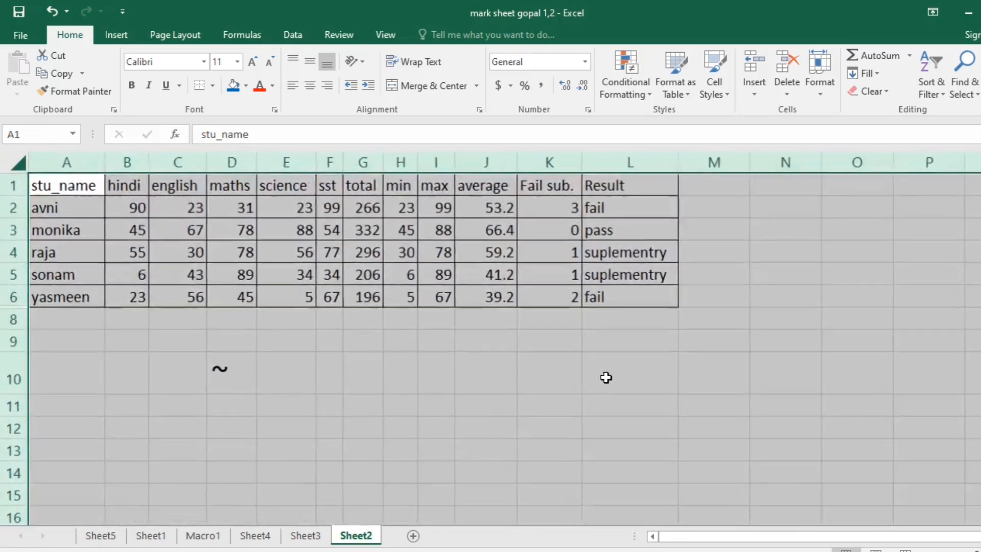
left_click(686, 358)
scroll(593, 338, "up", 1)
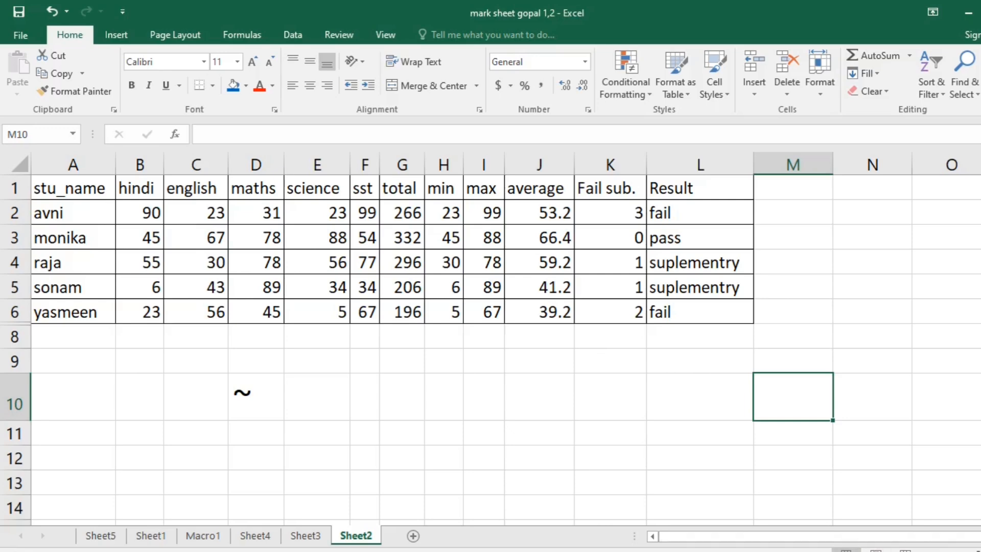
- Enter a list of three sample first names in cells N1 to N3
left_click(569, 431)
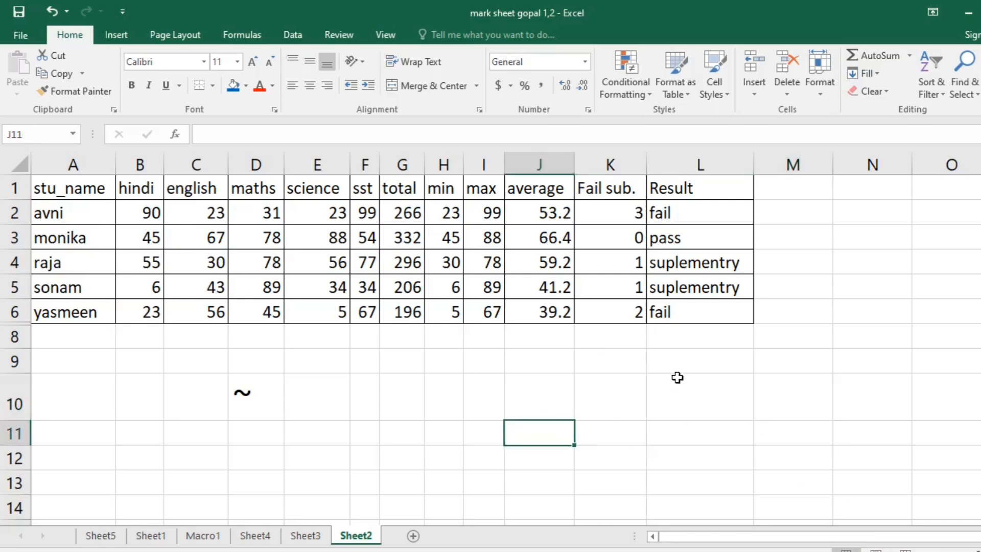
left_click(814, 369)
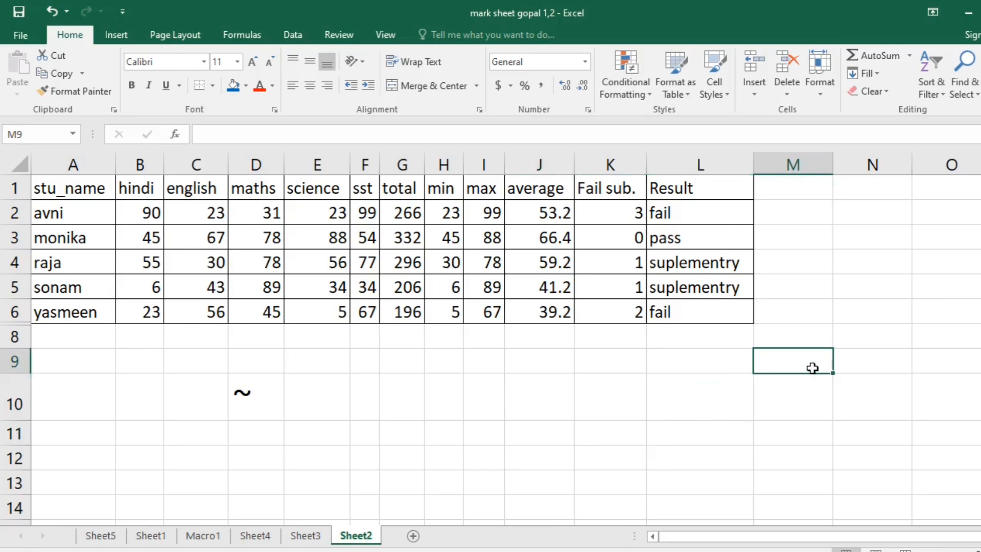
left_click(825, 220)
left_click(849, 198)
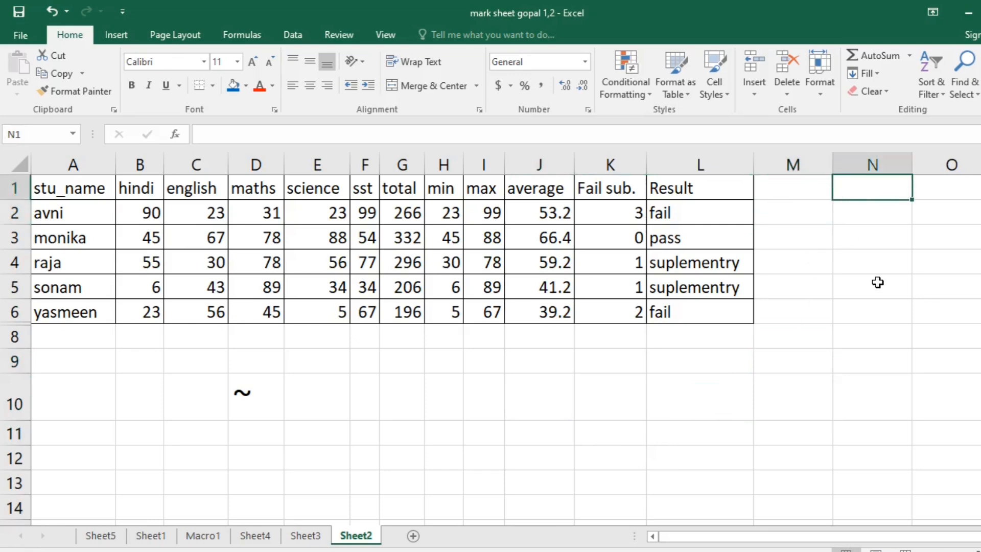
type("ram")
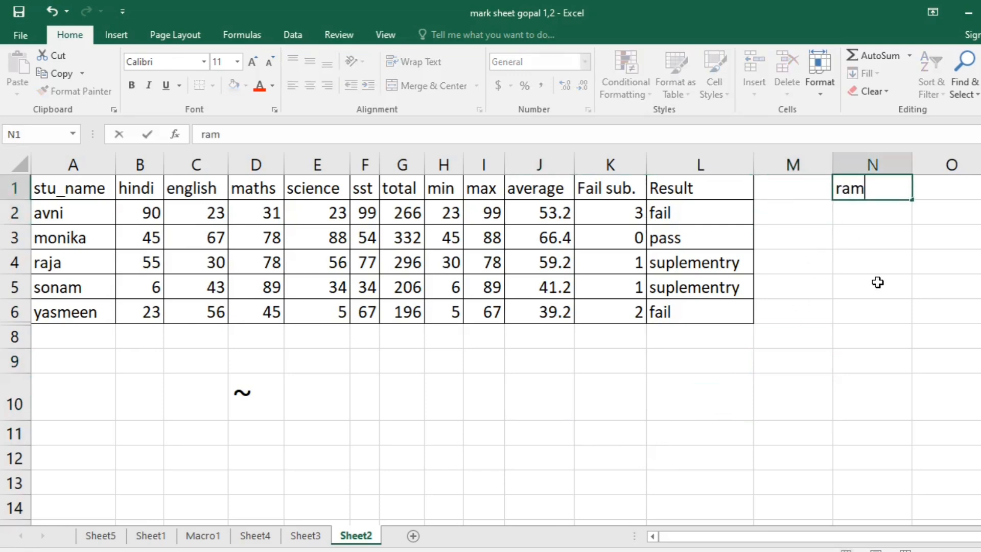
key("Return")
type("roho9t")
key("BackSpace")
key("BackSpace")
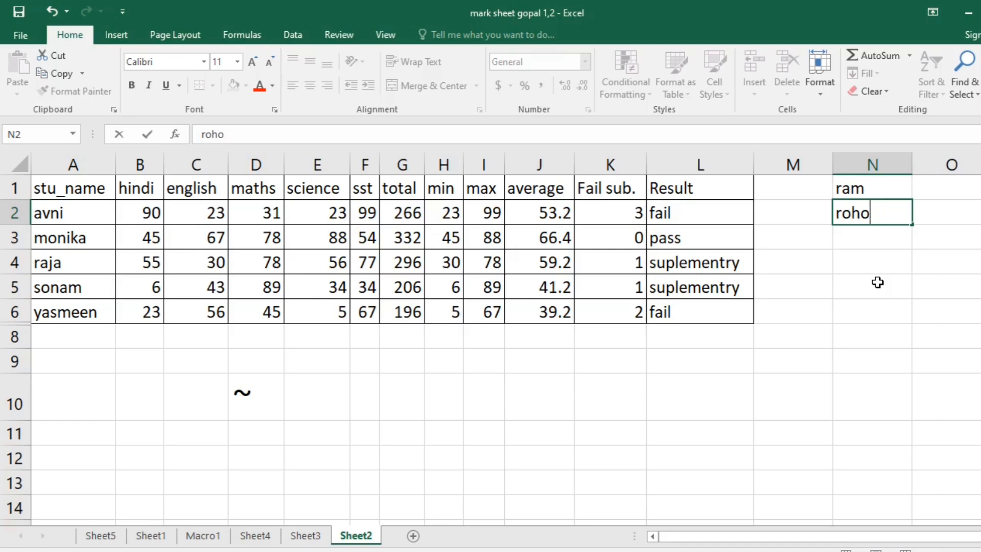
type("t")
key("Return")
type("sonu")
key("Tab")
- Try entering a name with a manually written "mr." prefix in cell O1, and clear the cell
key("Up")
key("Up")
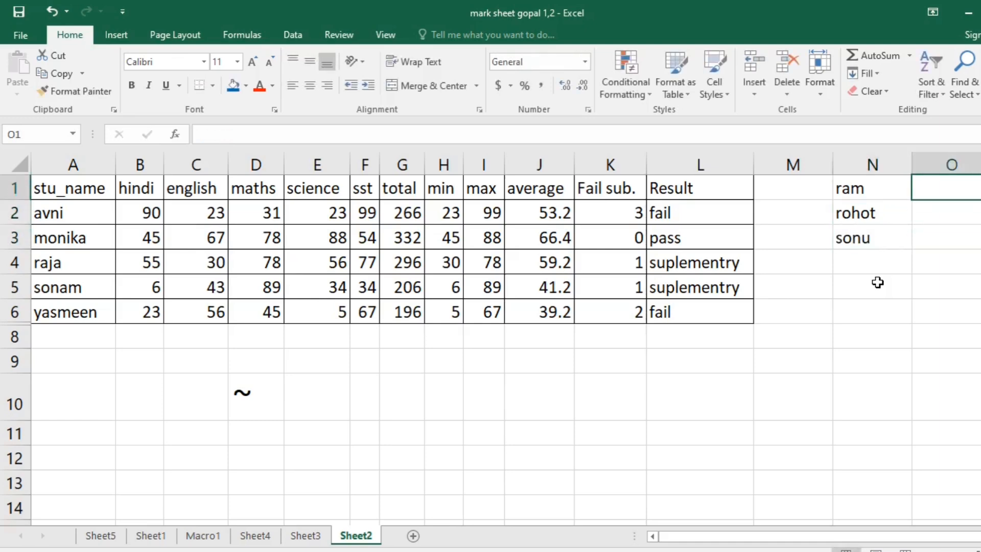
type("mr.")
key("Return")
key("Up")
key("F2")
type("a")
key("BackSpace")
type("om")
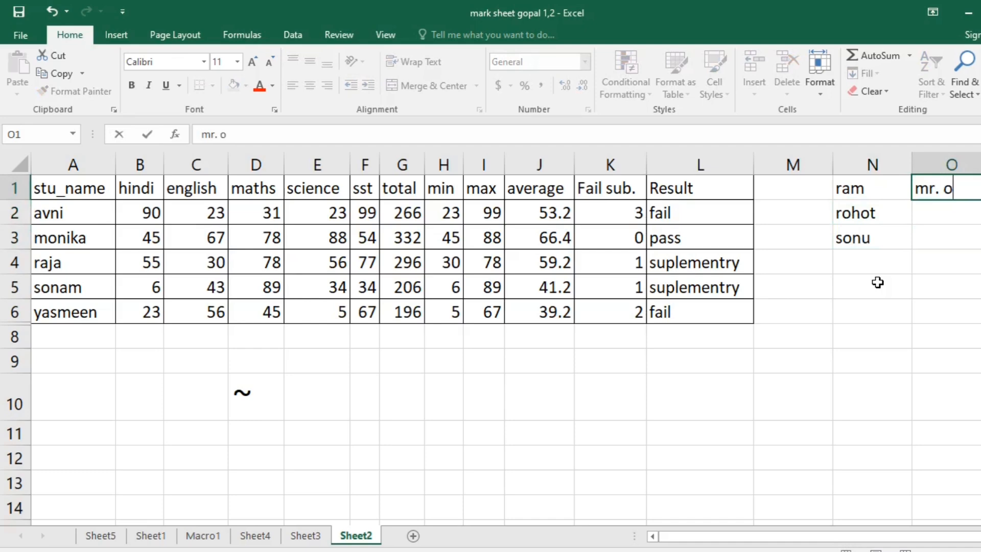
key("Return")
key("Up")
key("Delete")
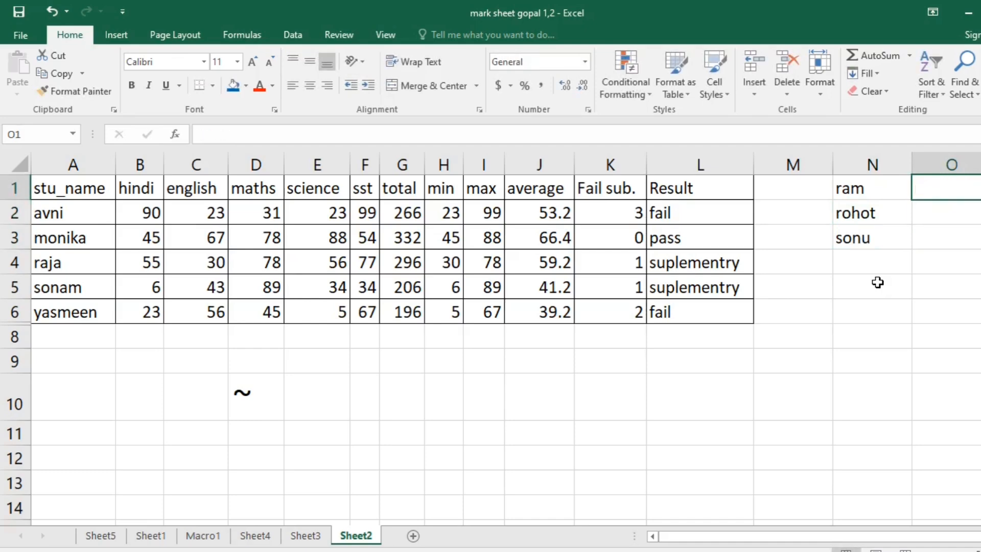
- Apply the custom number format "Mr."@ to cells O1 to O3
left_click(945, 286)
left_click_drag(941, 188, 942, 231)
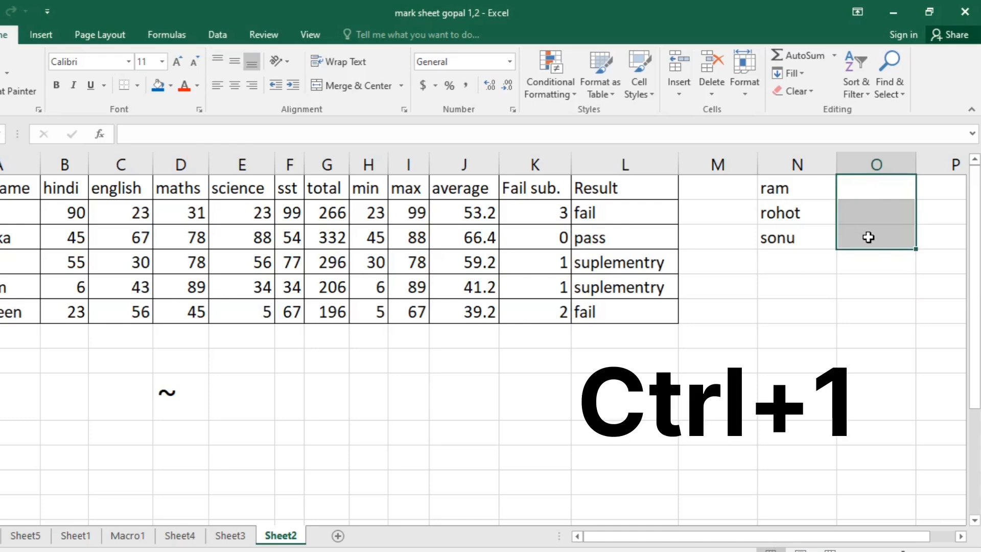
key("ctrl+1")
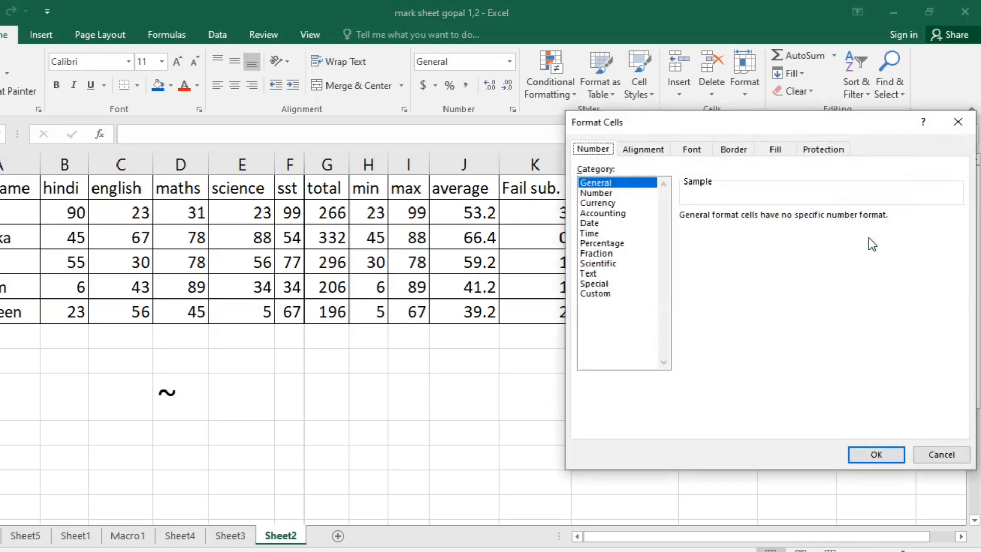
left_click(623, 293)
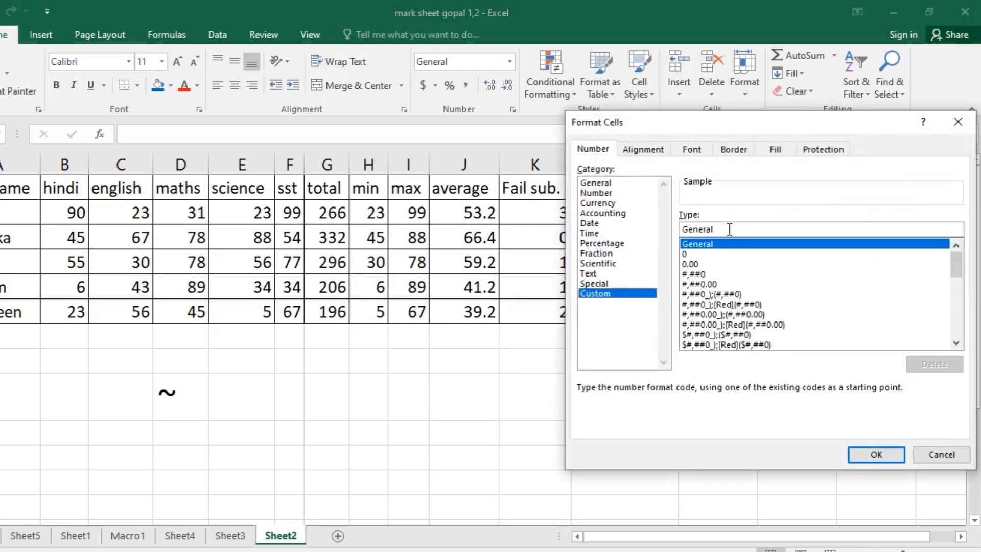
left_click(733, 229)
left_click_drag(734, 228, 558, 228)
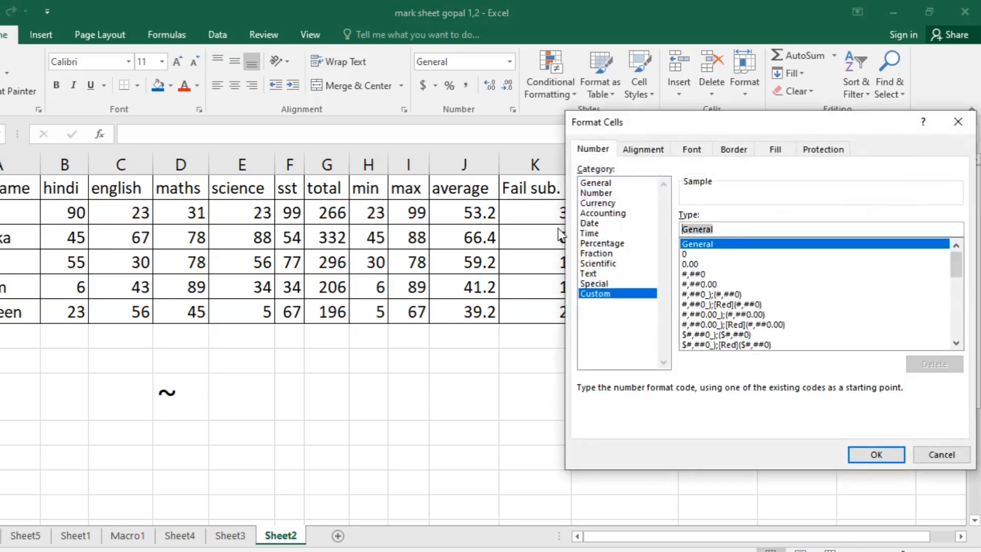
type("\"Mr")
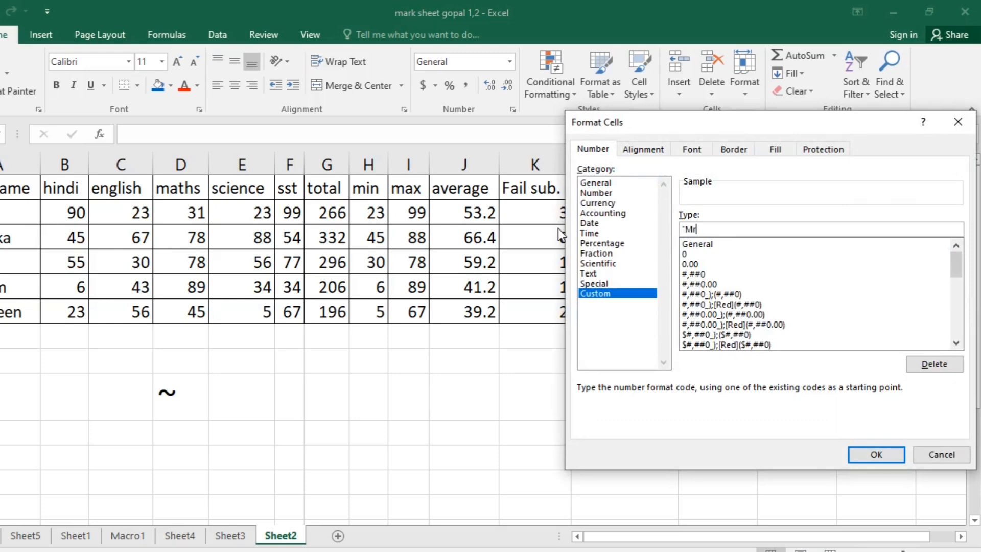
type(".\"@")
left_click(876, 453)
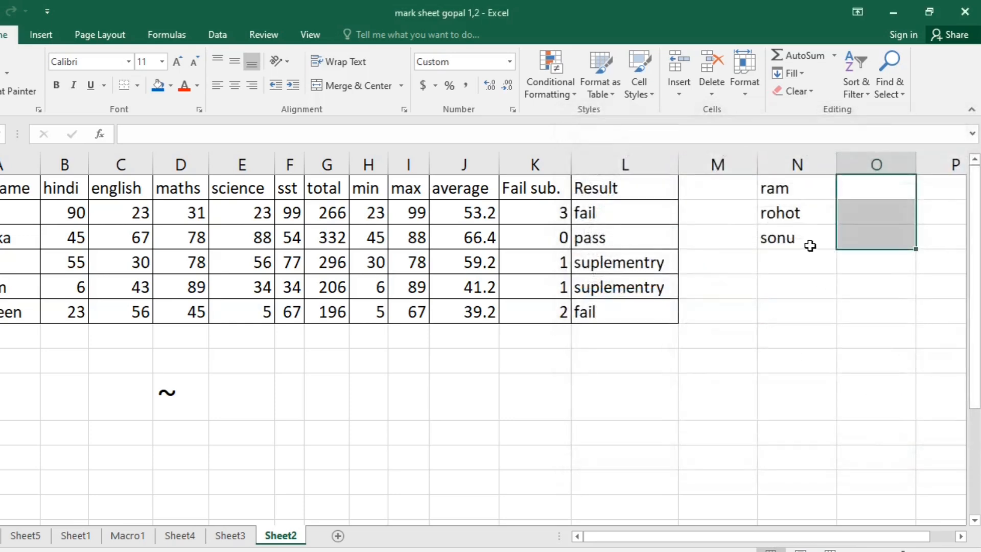
- Enter three sample first names without a title in the custom-formatted cells O1 to O3
left_click(860, 197)
type("om")
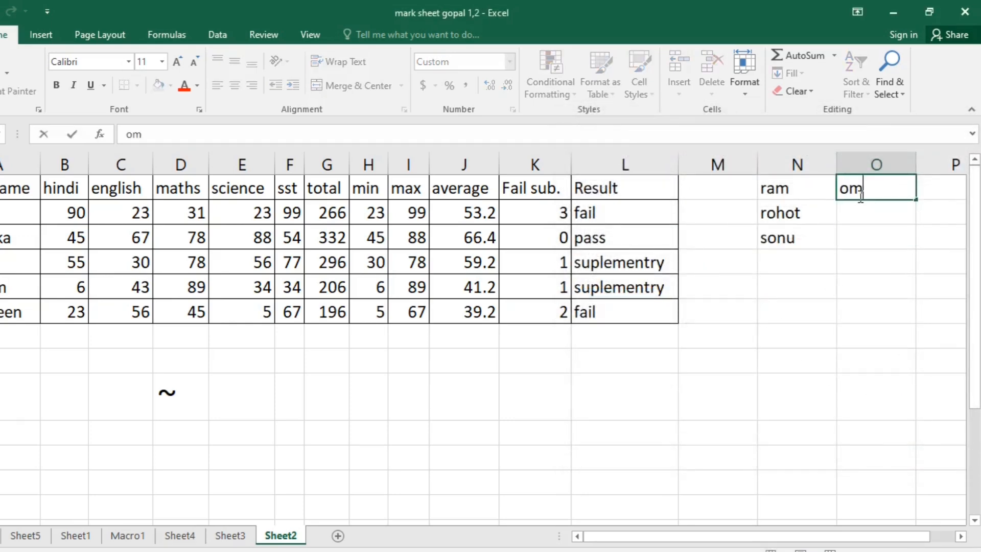
key("Return")
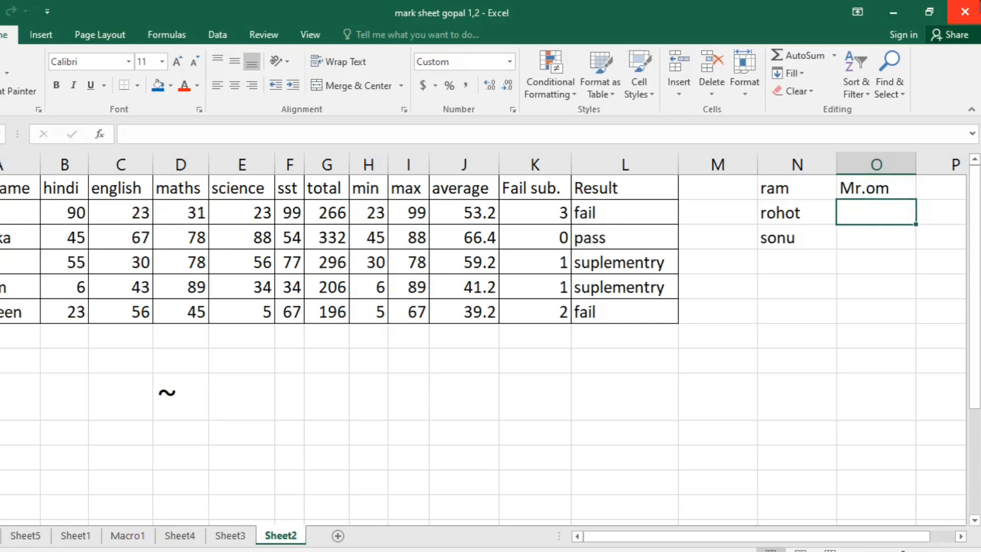
type("sonu")
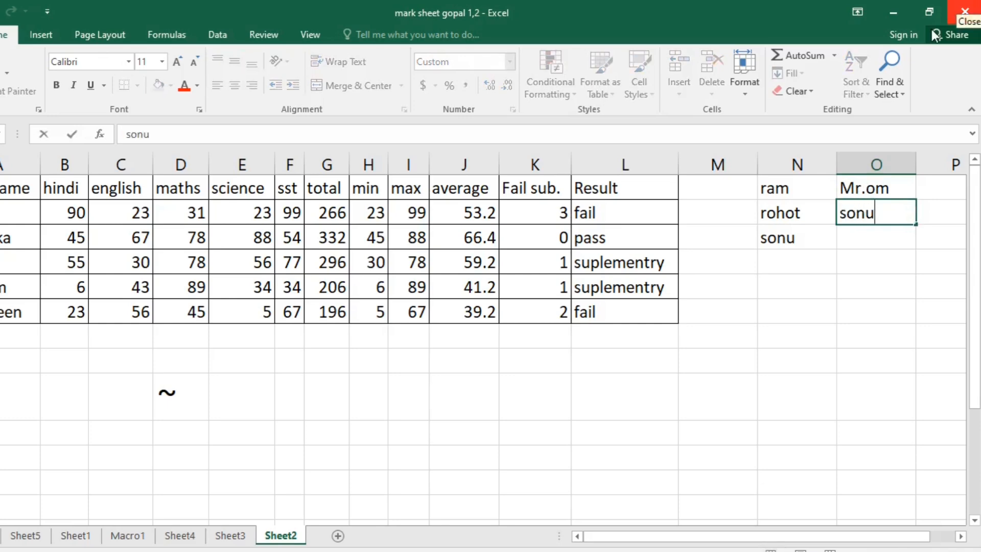
left_click(875, 237)
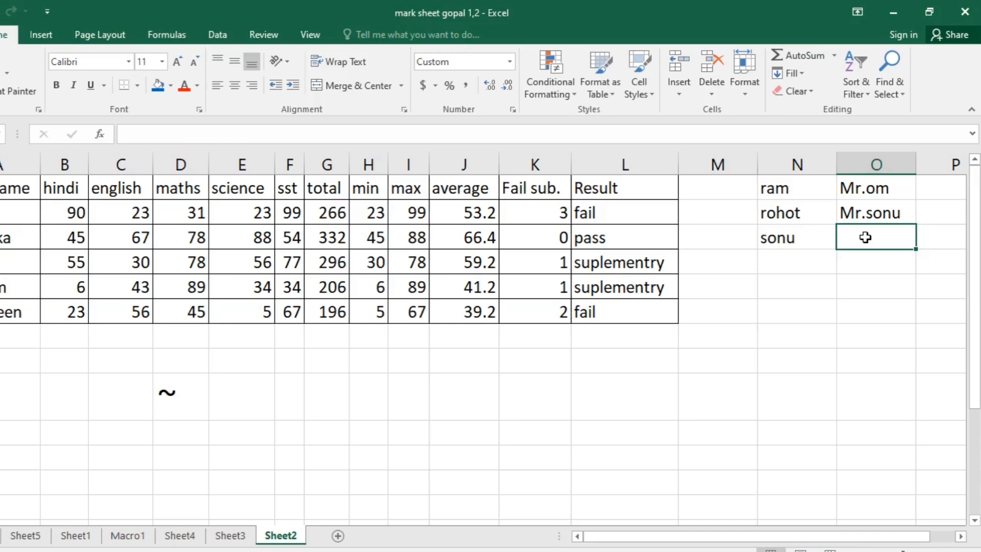
type("akash")
key("Return")
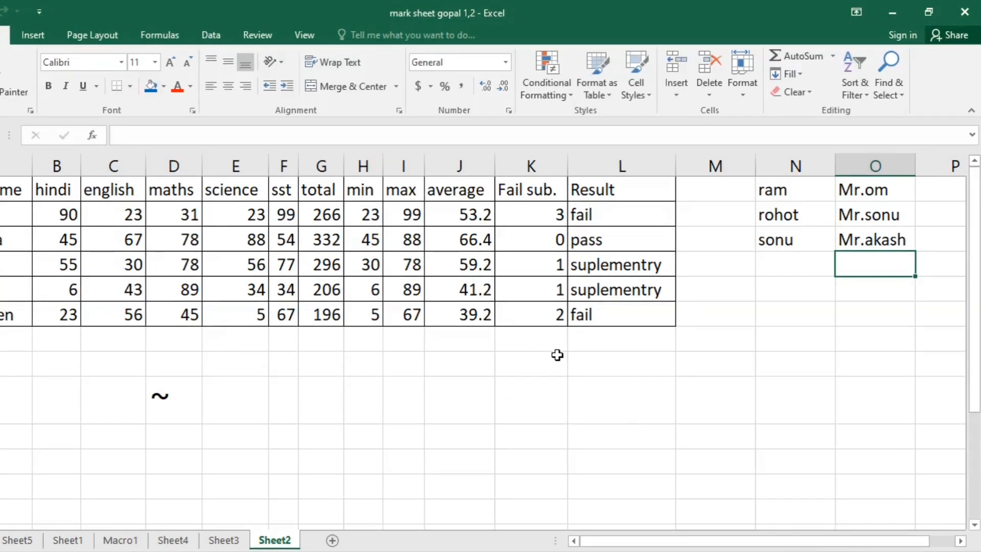
- Select all of the marks table, all of the name list beside it, and the entire sheet in turn, and deselect
left_click(554, 401)
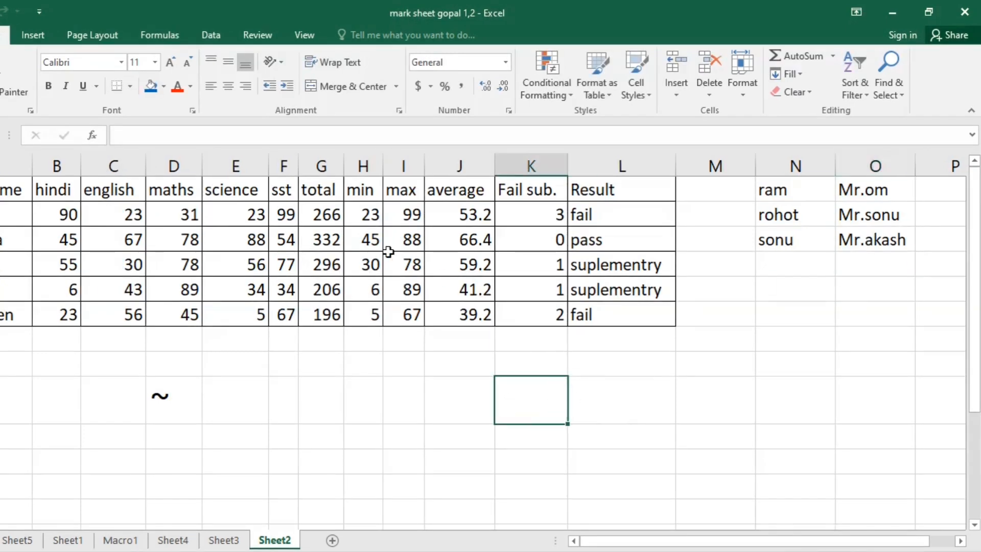
left_click(207, 243)
key("ctrl+a")
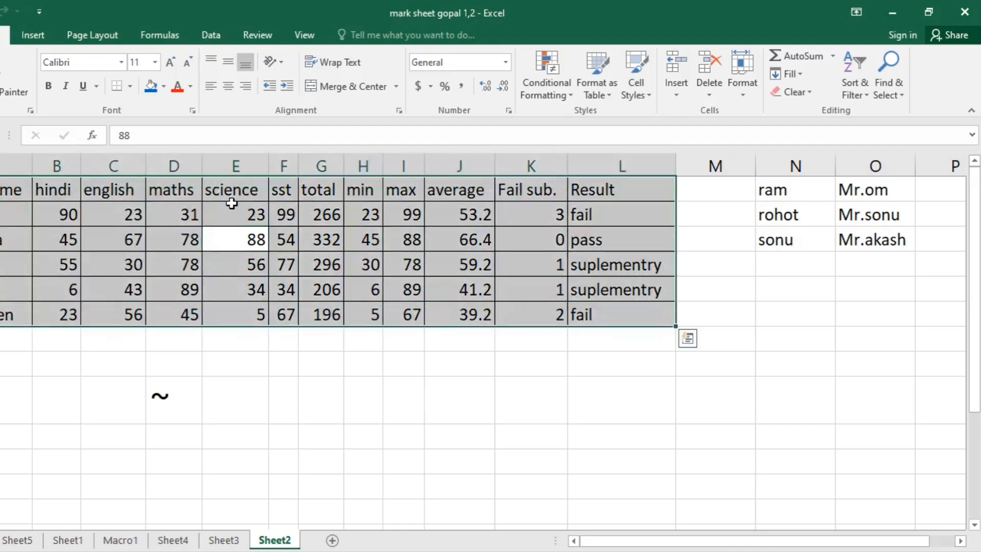
left_click(852, 206)
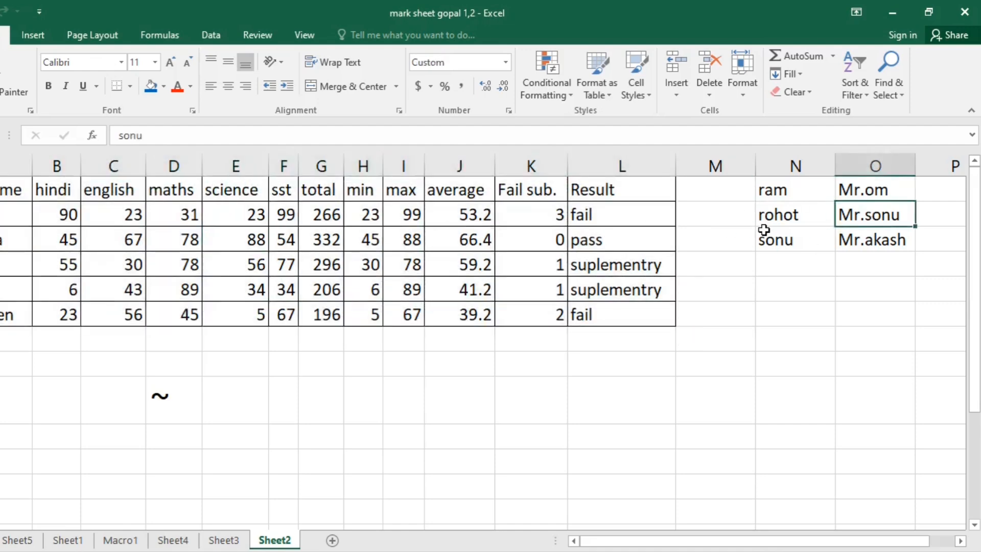
key("ctrl+a")
left_click(709, 431)
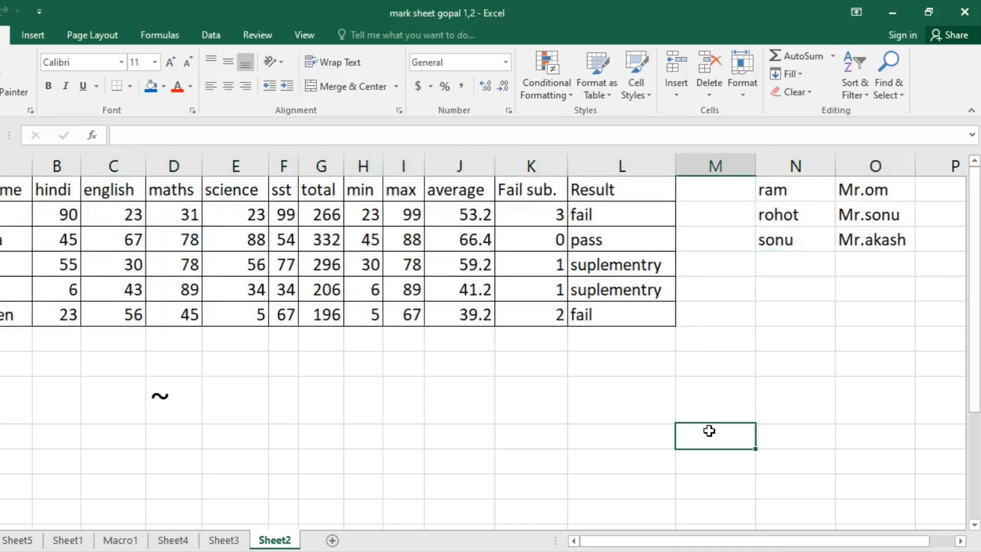
key("ctrl+a")
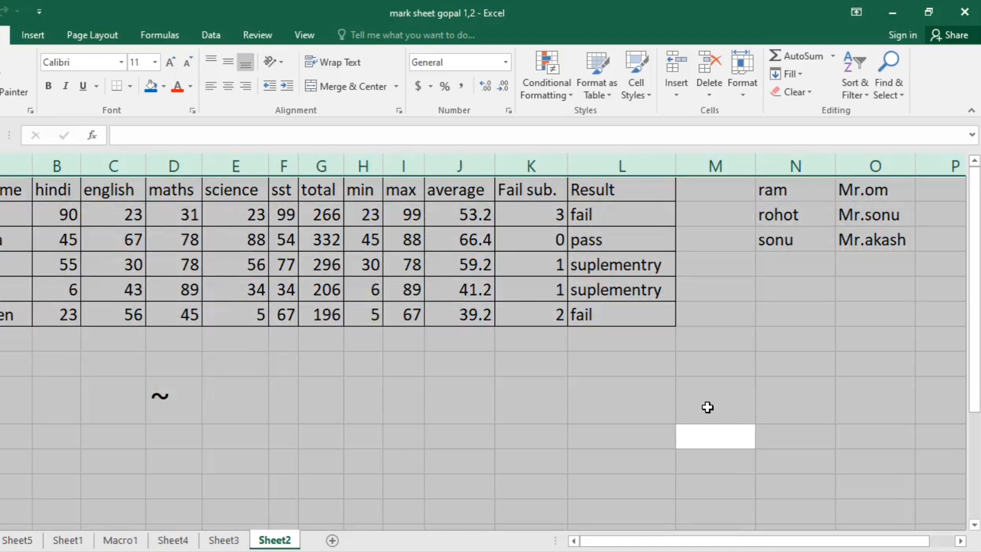
left_click(617, 435)
left_click(358, 258)
- Delete the tilde in cell D10 and all results under the headers total to Result in columns G to L
left_click(173, 397)
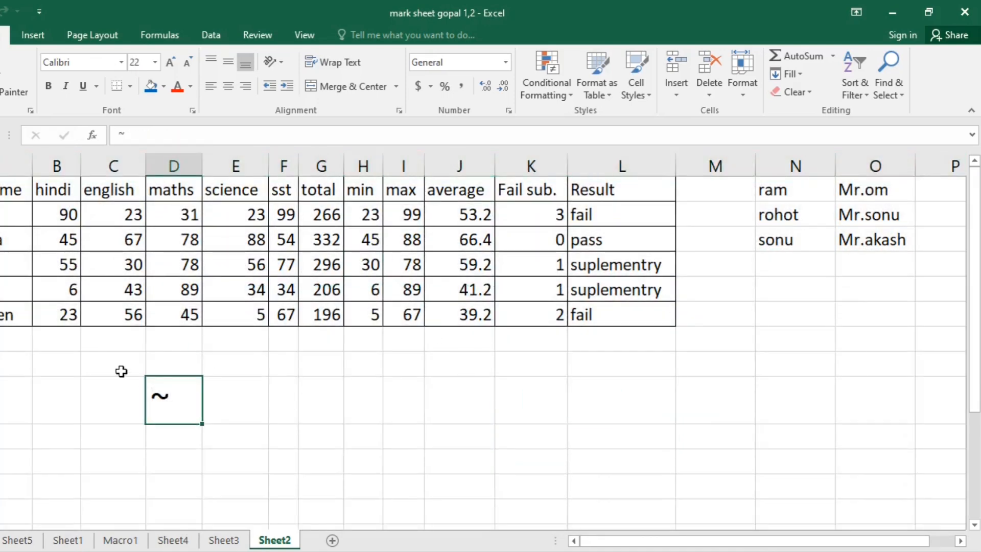
left_click_drag(125, 370, 296, 463)
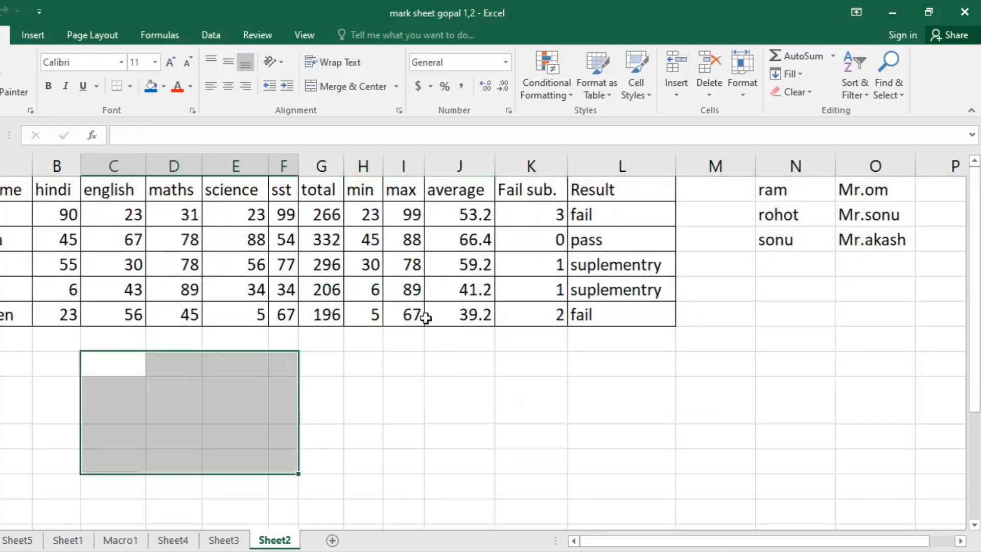
left_click_drag(330, 214, 662, 359)
key("Delete")
- Fill G2 to G6 with AutoSum totals of each student's marks, and check the formula in G2
left_click(335, 212)
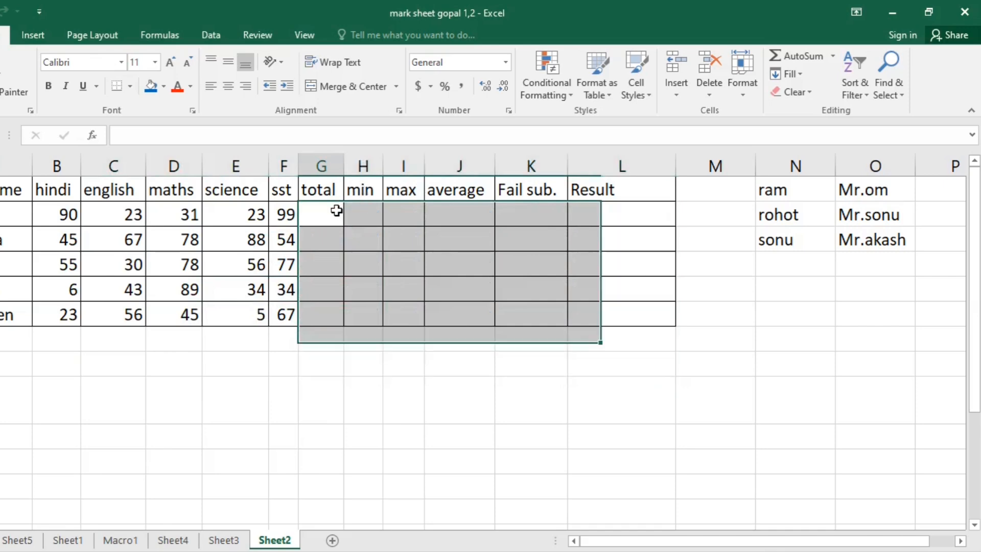
left_click(461, 314)
mouse_move(410, 209)
left_mouse_down()
mouse_move(410, 336)
mouse_move(412, 319)
left_mouse_up()
key("alt+equal")
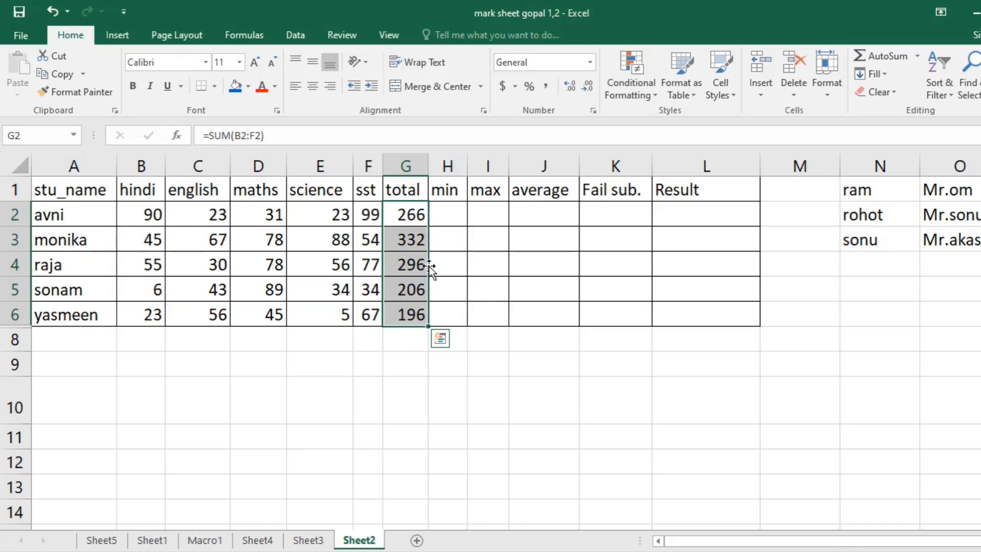
left_click(489, 267)
left_click(408, 212)
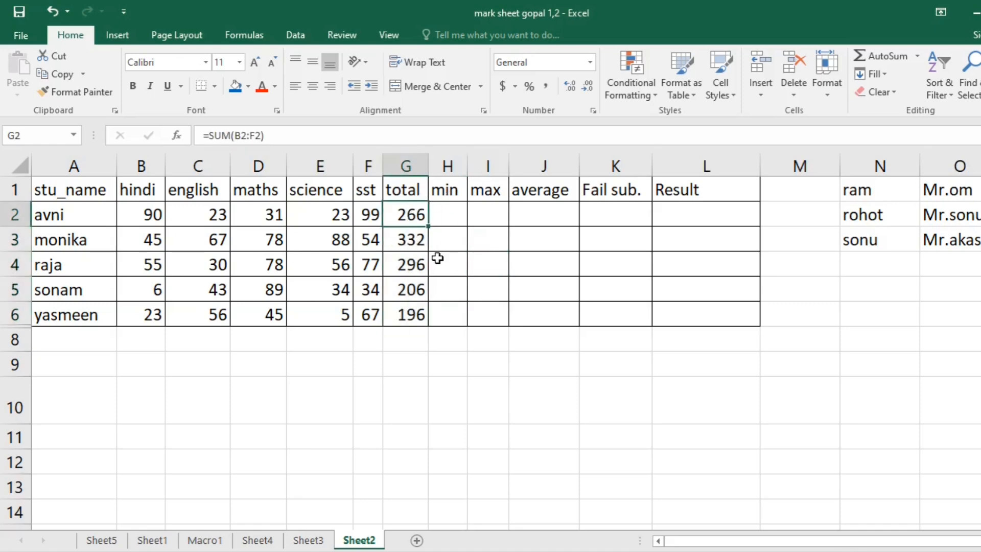
- Display the total formula in cell G2 in edit mode several times, leaving the cell each time
key("F2")
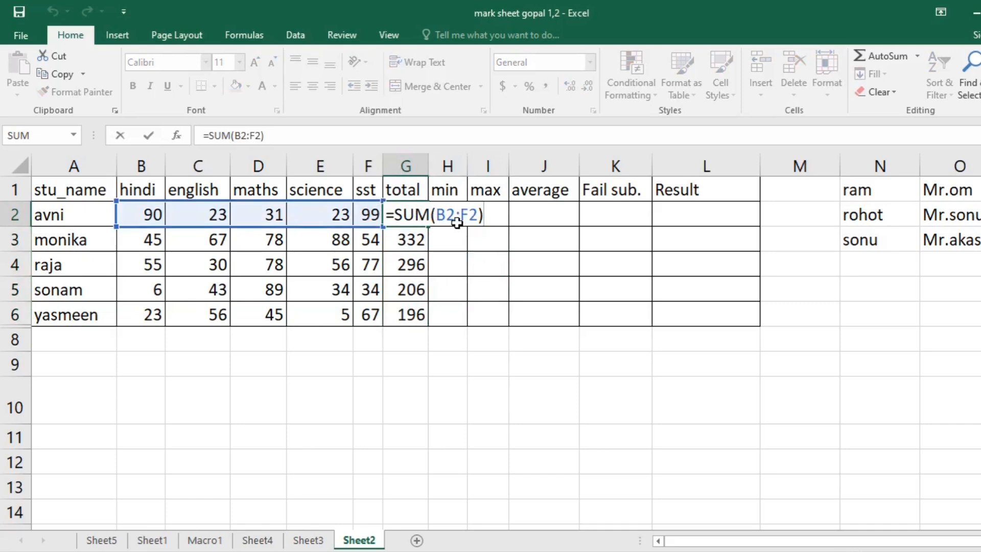
key("Escape")
key("F2")
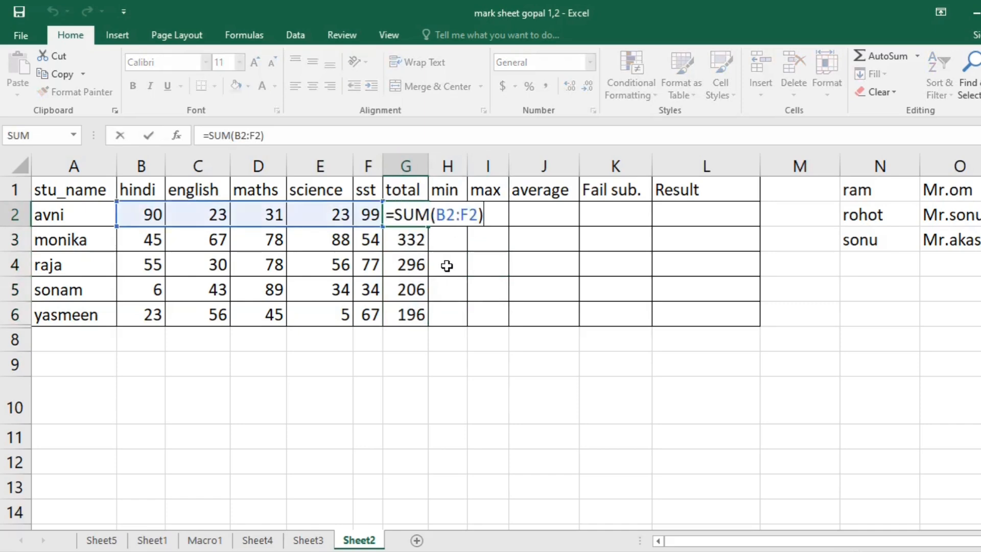
key("Escape")
double_click(420, 215)
key("Escape")
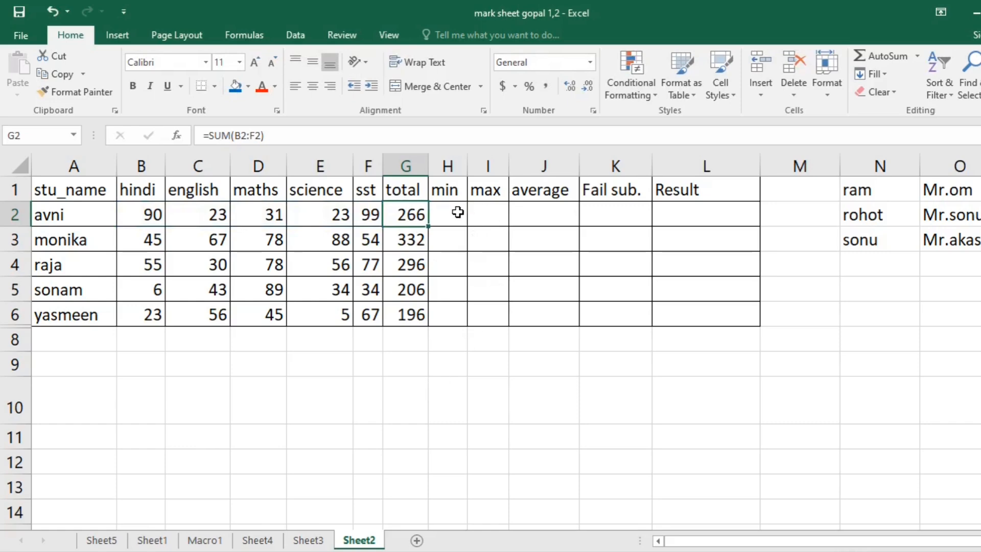
- Undo the AutoSum totals in G2 to G6 and the earlier deletions of the tilde and the results in columns G to L
key("ctrl+z")
key("ctrl+z")
key("ctrl+z")
left_click(637, 363)
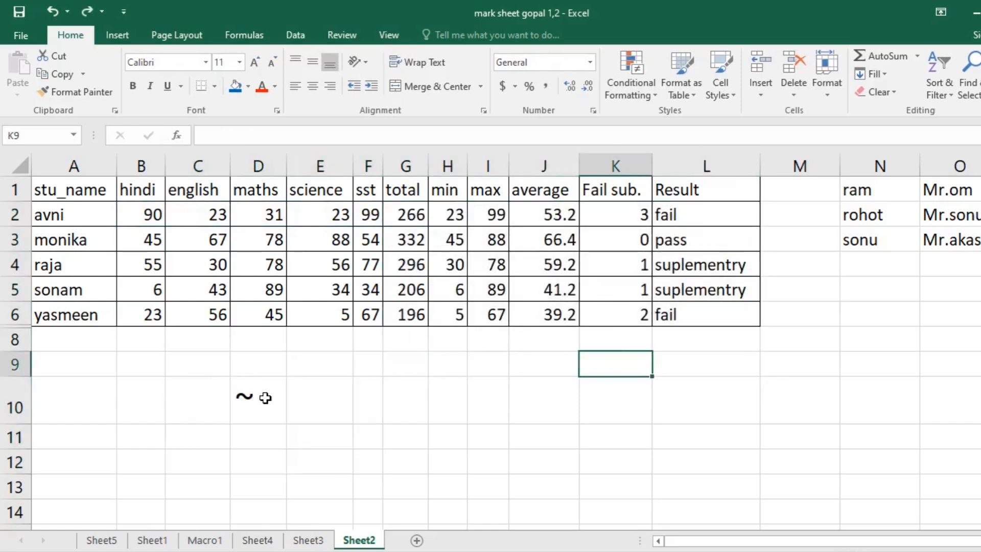
- Clear the block of cells below the marks table that contains the tilde in D10
left_click_drag(198, 364, 509, 471)
key("Delete")
left_click(648, 404)
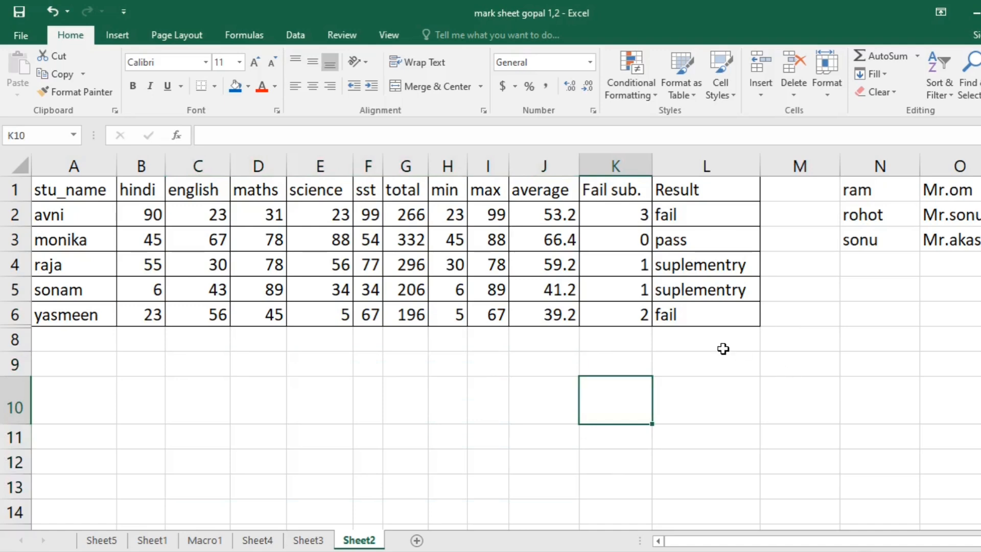
left_click(769, 380)
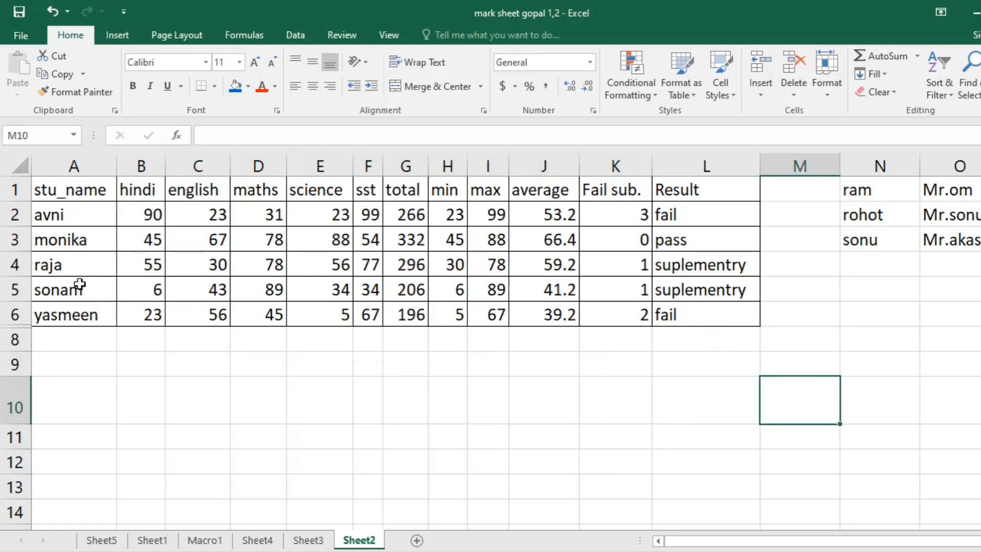
- Delete the marks in cells B4, D2 and E6 of the marks table
left_click(163, 269)
key("Delete")
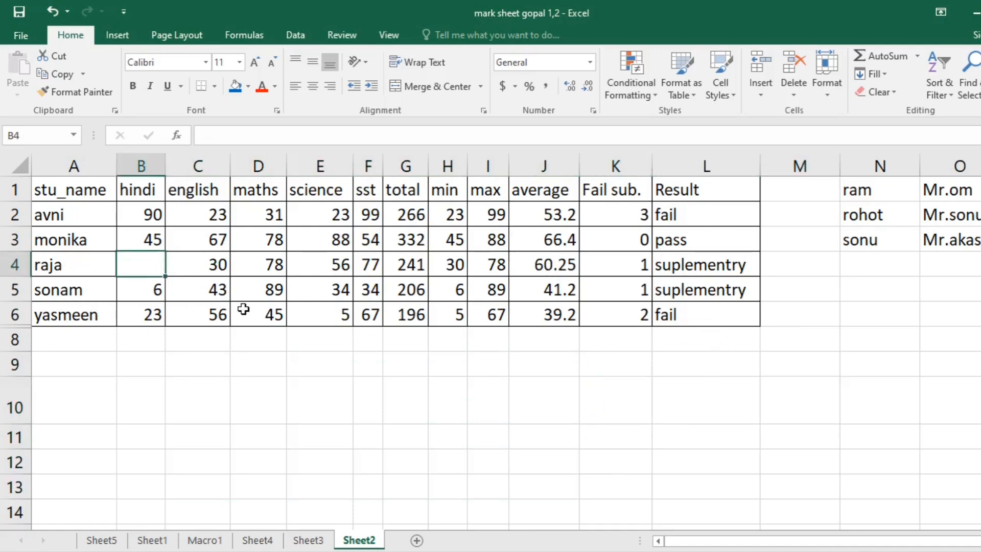
left_click(266, 223)
key("Delete")
left_click(311, 317)
key("Delete")
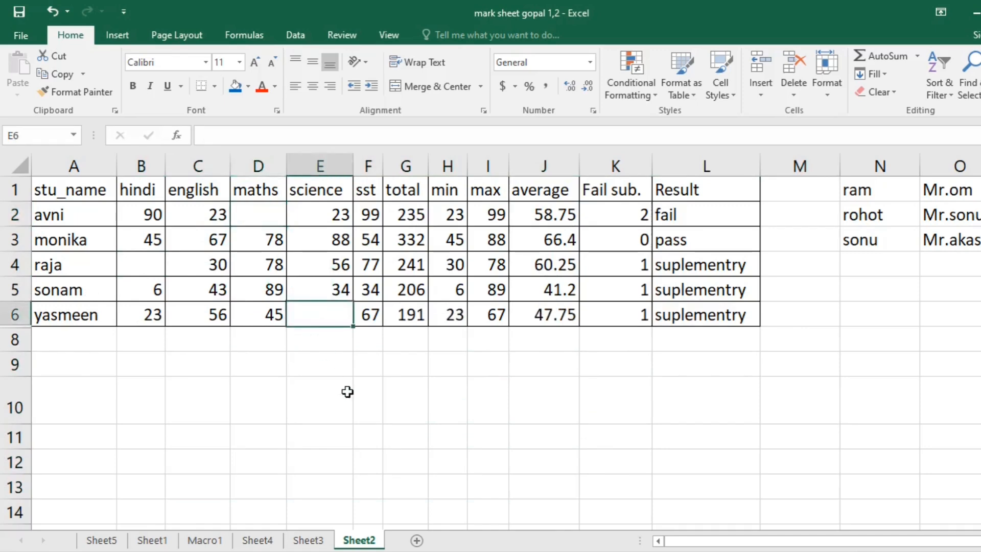
left_click(346, 392)
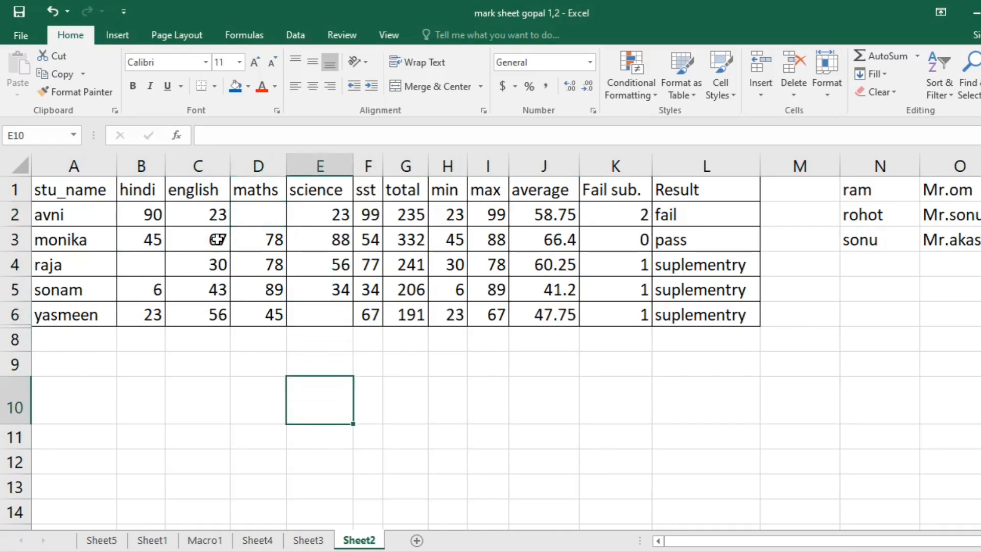
- Go through the emptied mark cells D2, E6 and B4 one after another
left_click(268, 217)
left_click(326, 310)
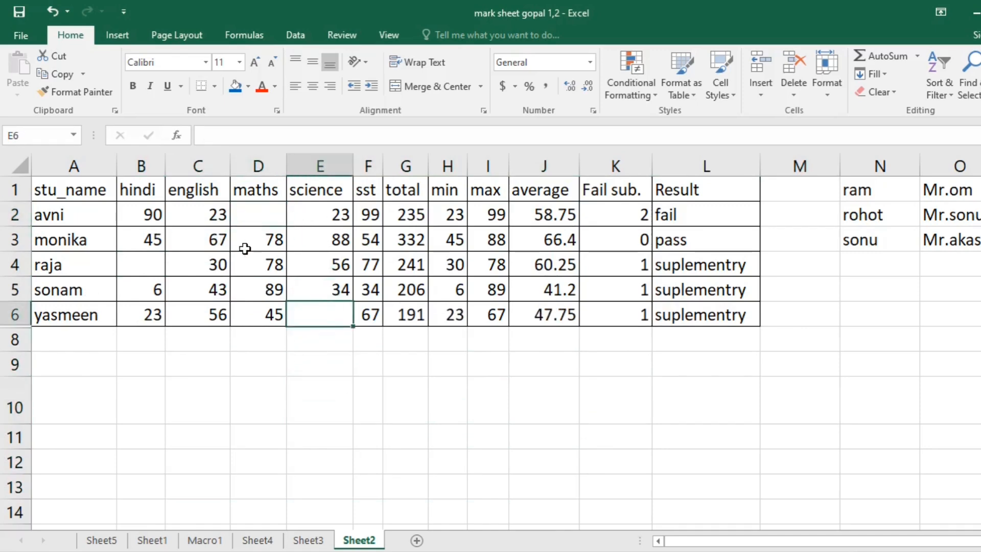
left_click(154, 270)
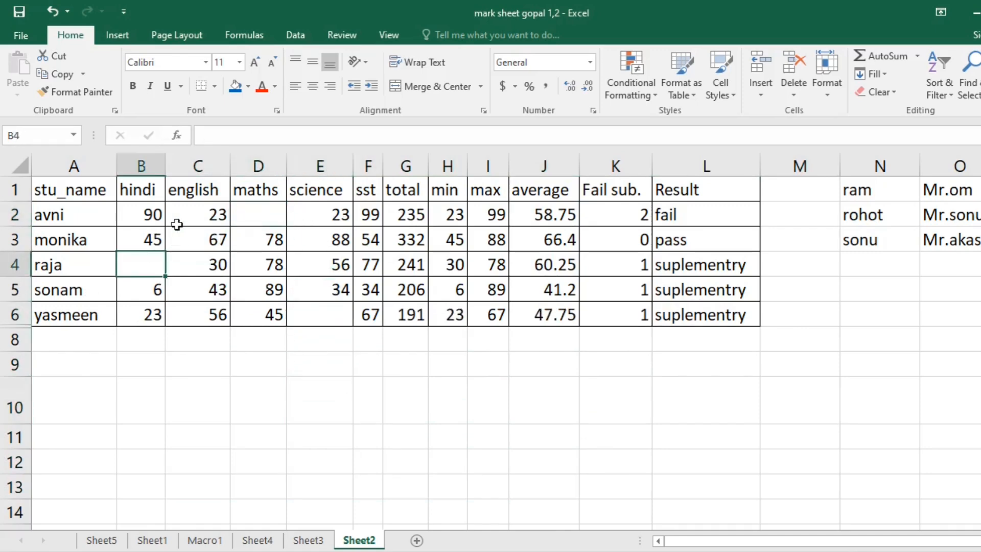
left_click(368, 247)
left_click(263, 232)
- Select all blank cells in the marks table with Go To Special and fill them with blue
left_click(100, 206)
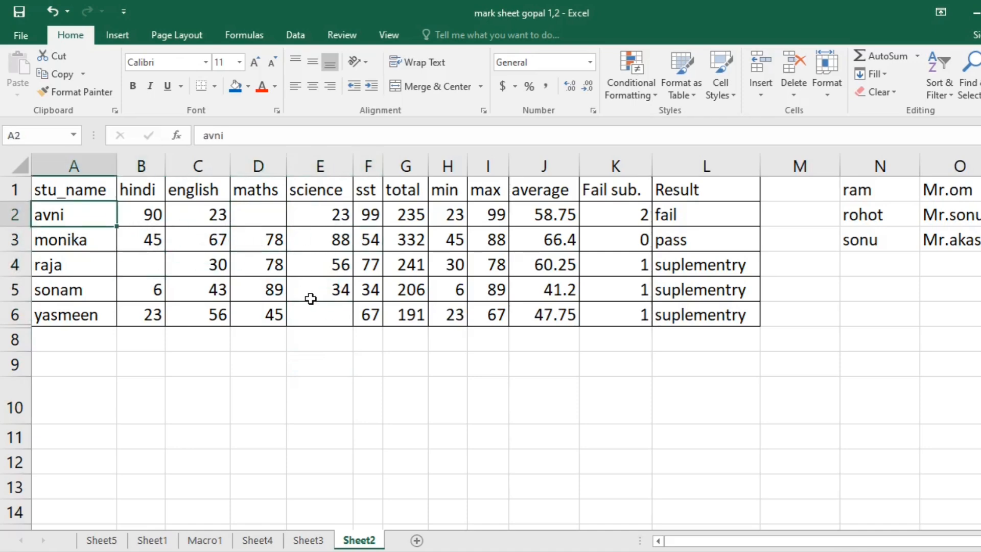
key("ctrl+a")
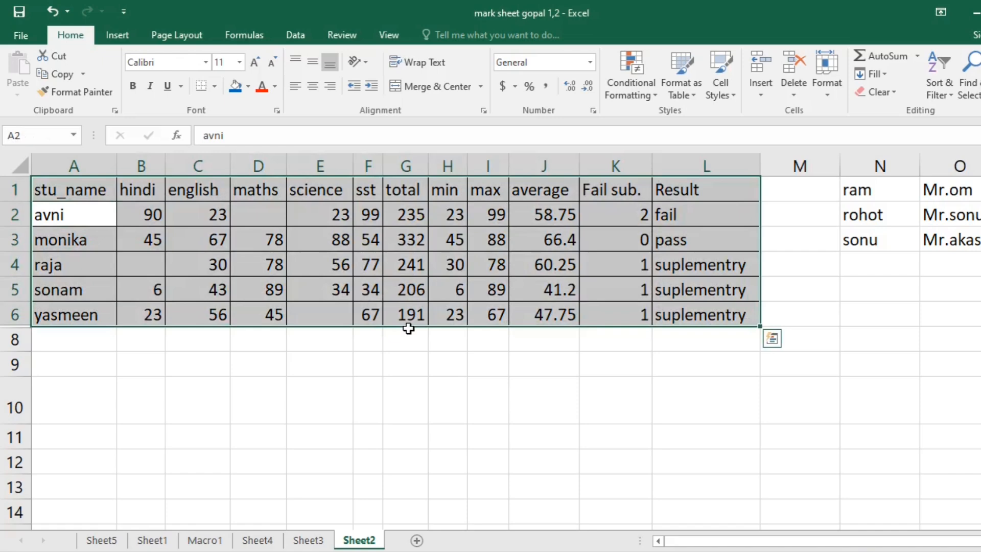
key("ctrl+g")
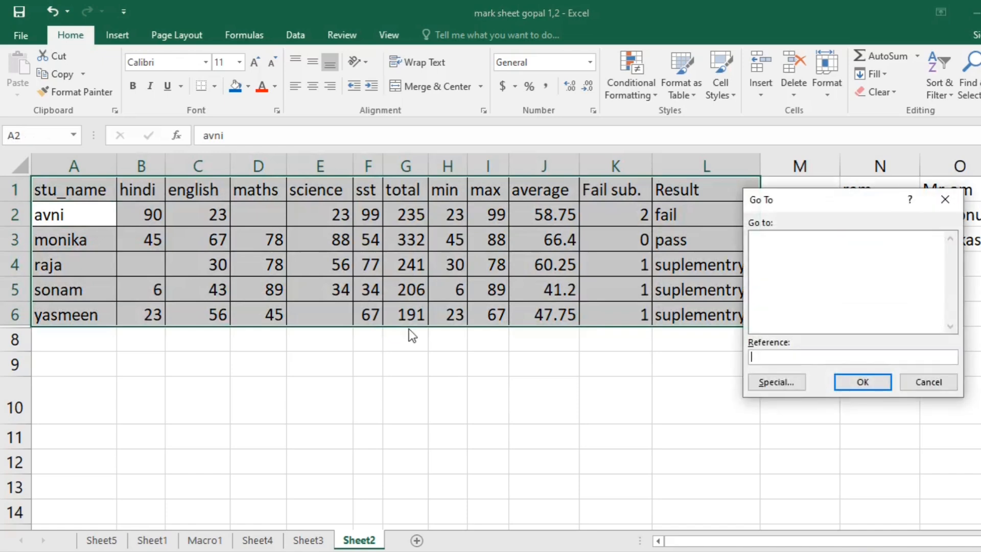
left_click(780, 382)
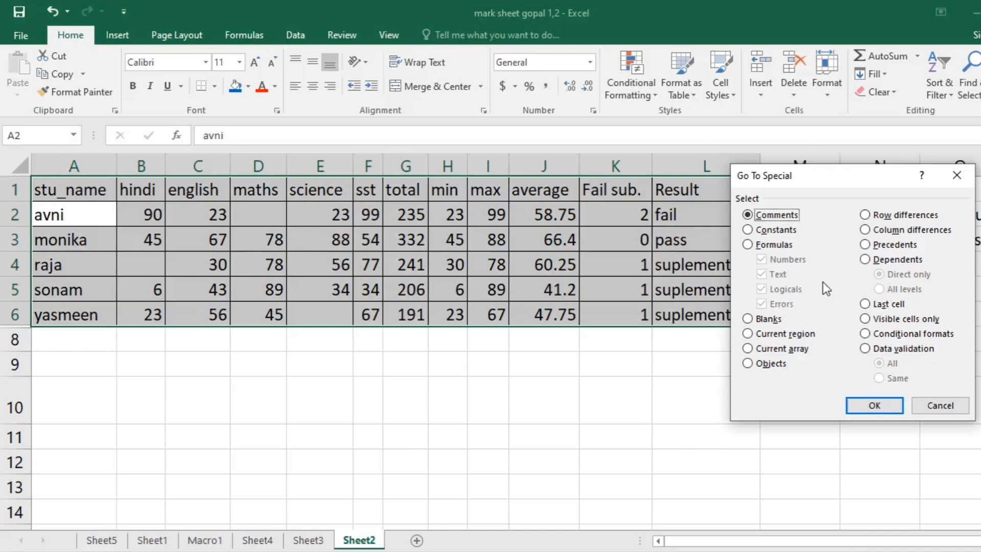
left_click(760, 320)
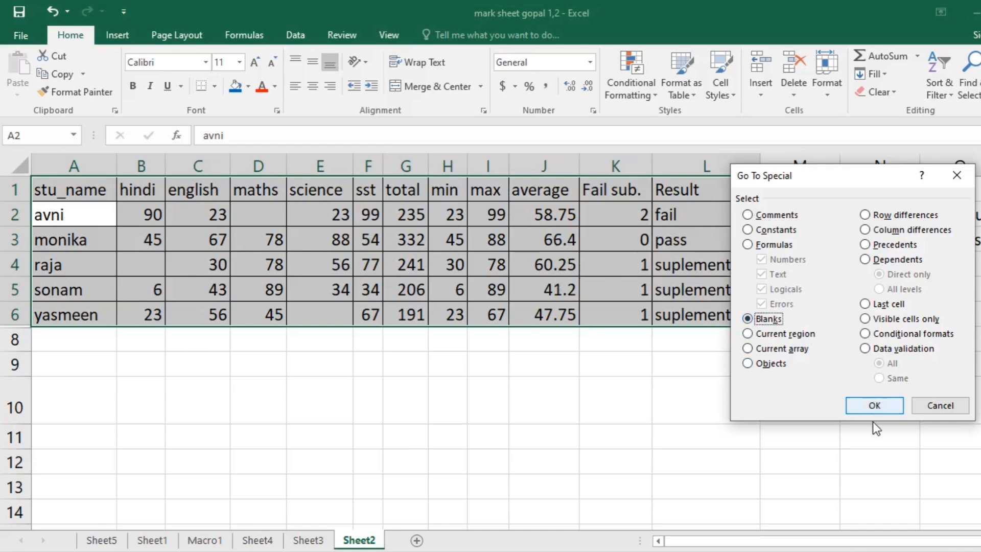
left_click(874, 405)
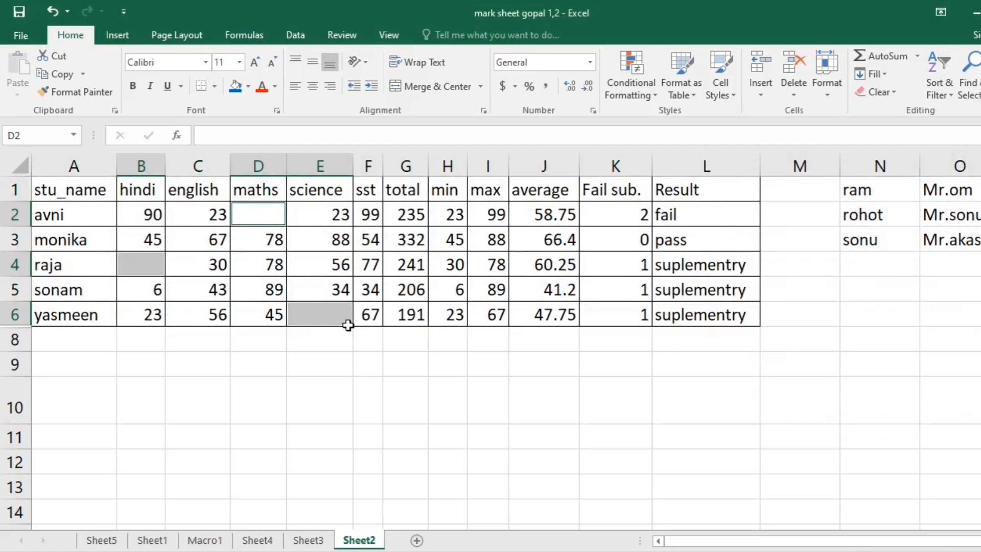
left_click(235, 86)
left_click(312, 360)
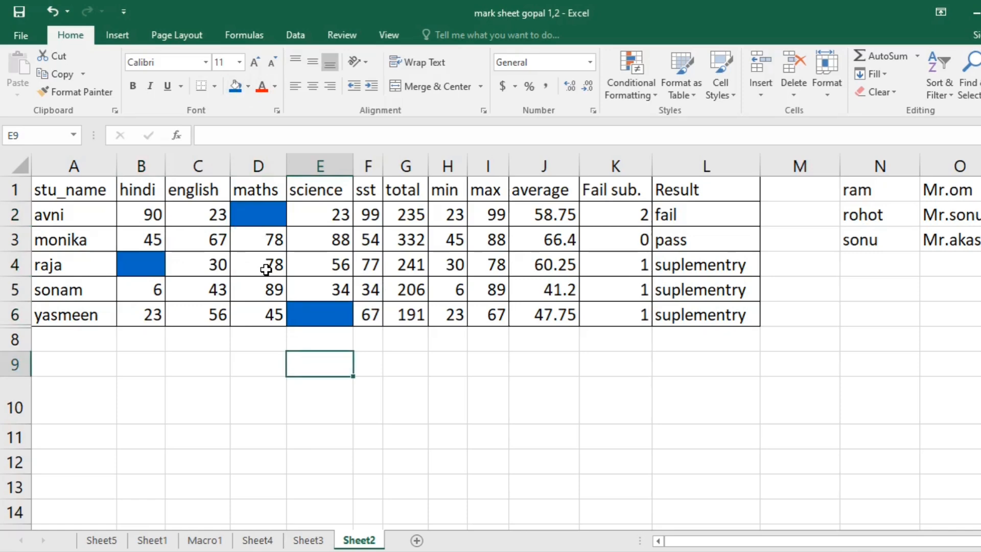
- Move the active cell down column N from N8 to N11, and back up to N6
left_click(876, 339)
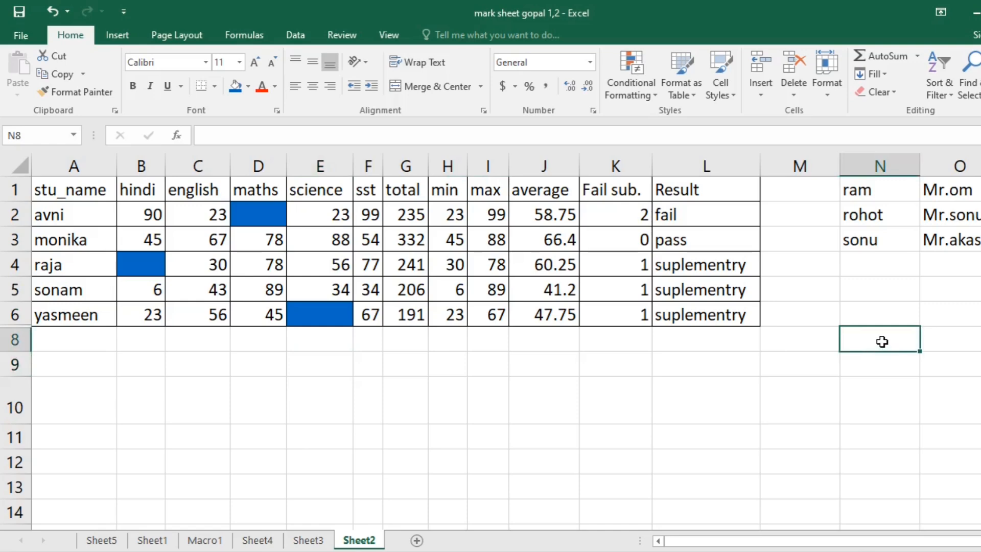
key("Down")
key("Down")
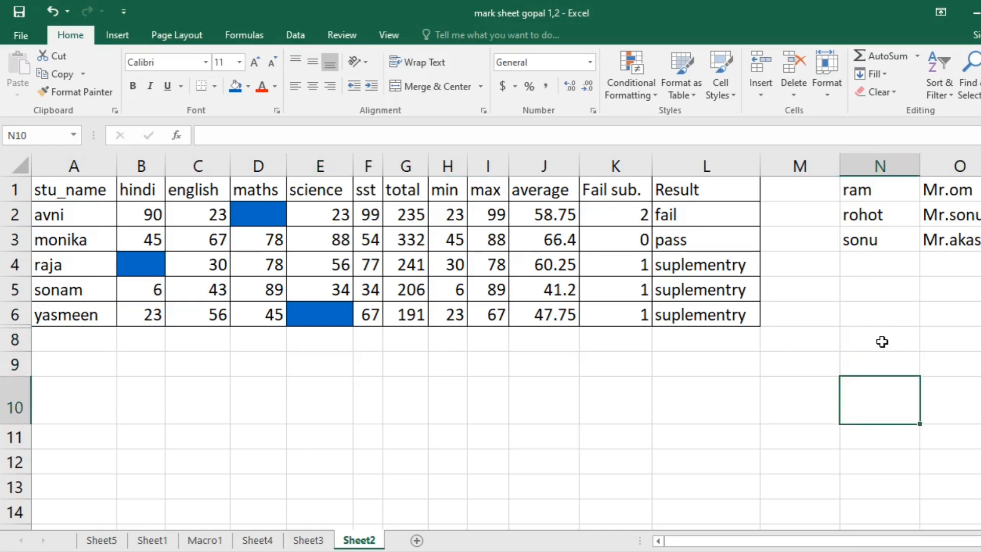
key("Down")
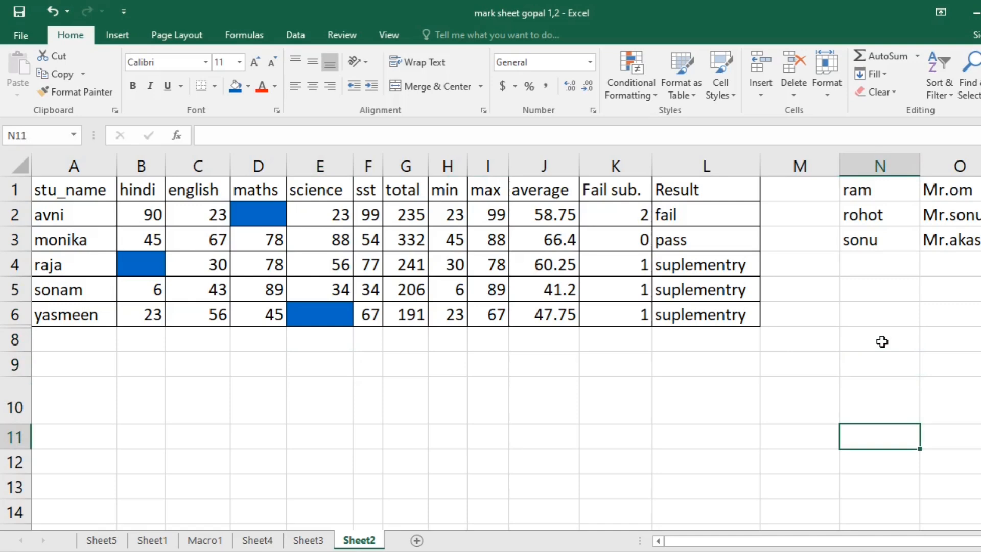
key("Up")
key("Up")
key("Up")
key("Up")
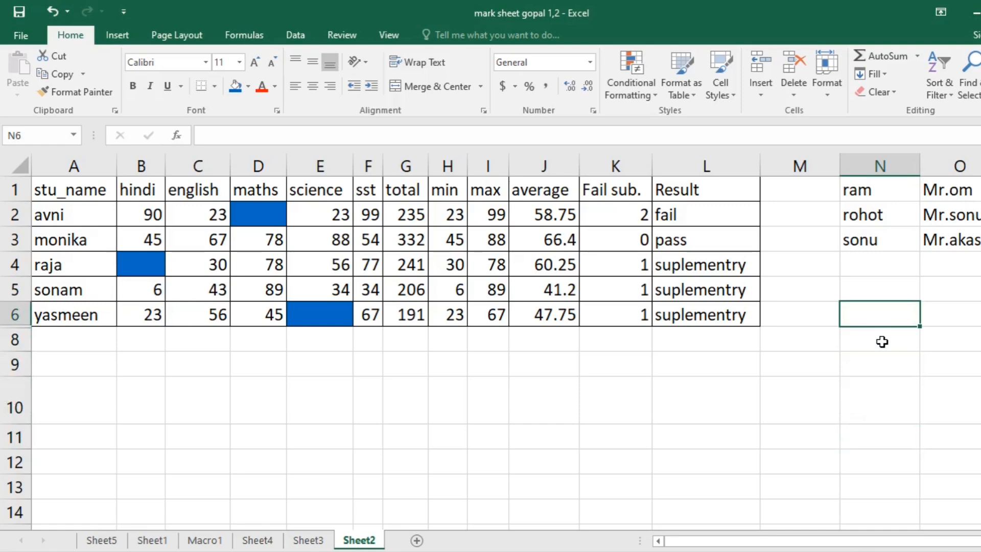
- Select N14 and move the active cell up and down the lower part of column N
left_click(857, 502)
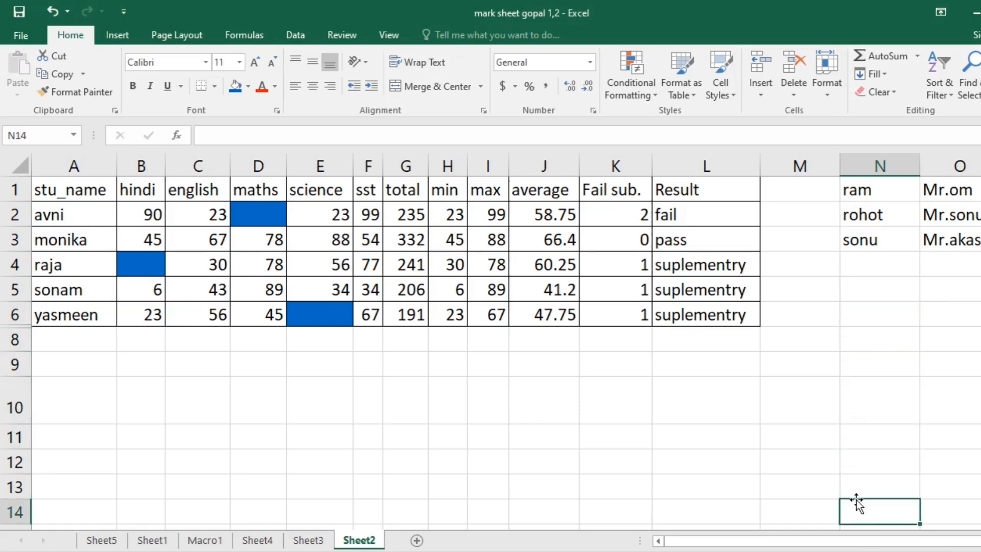
key("Up")
key("Up")
key("Up")
key("Up")
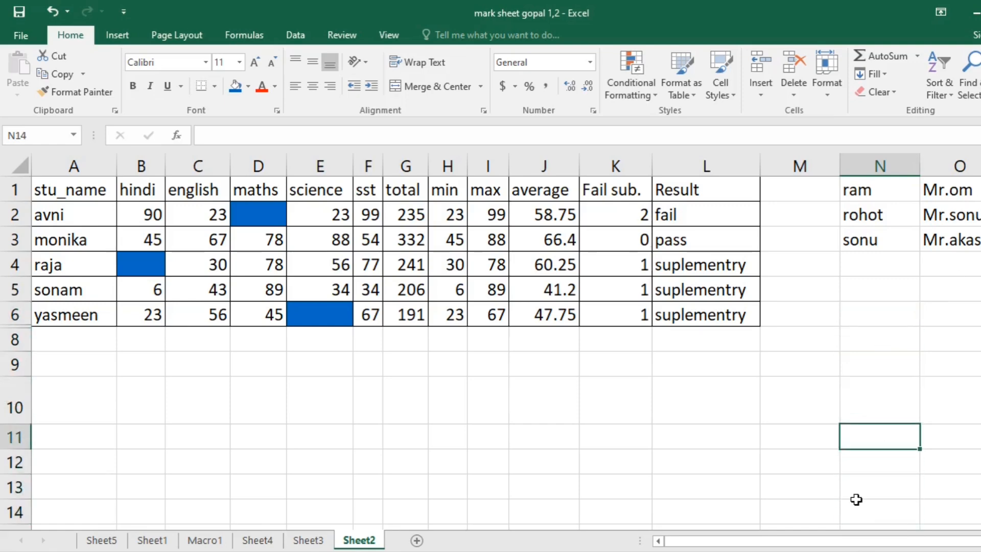
key("Down")
key("Down")
key("Down")
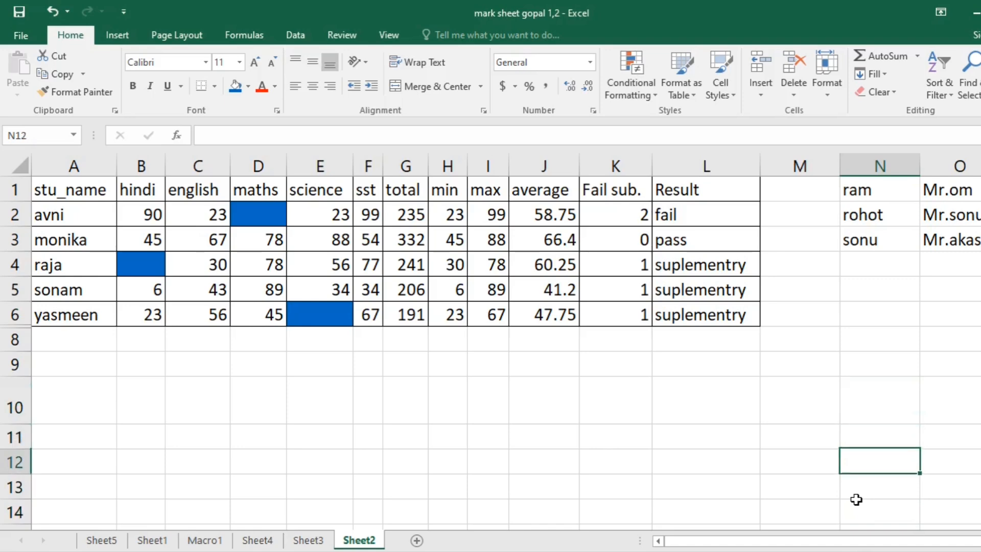
key("Down")
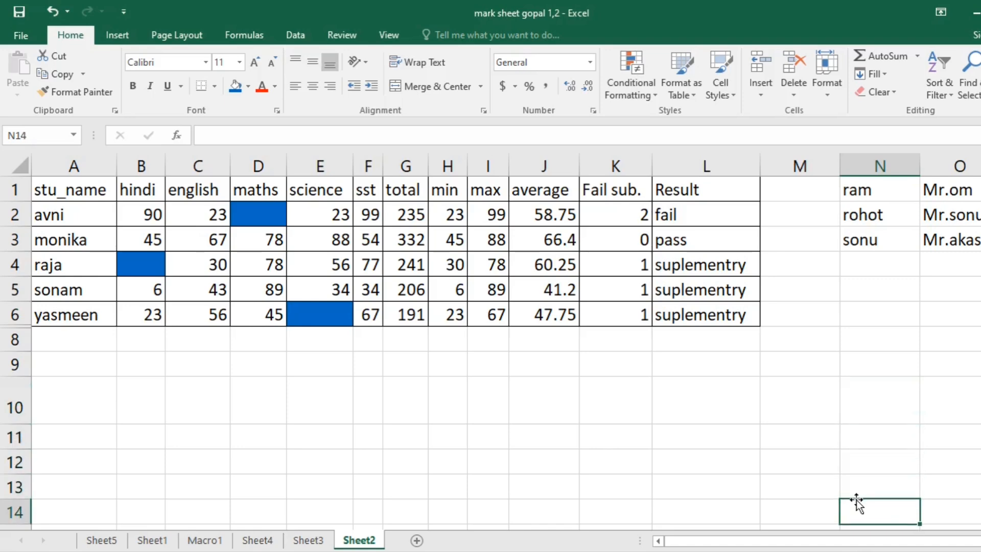
key("Up")
key("Up")
key("Up")
key("Up")
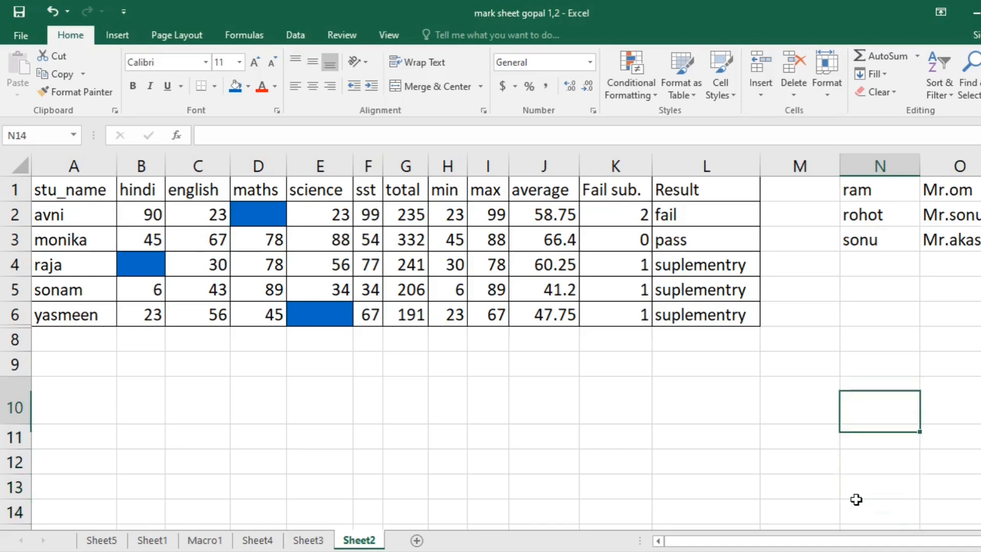
- Enter a sample first name followed by "is", "a", "good" and "boy" in cell N11, each word on its own line
key("Down")
type("ram")
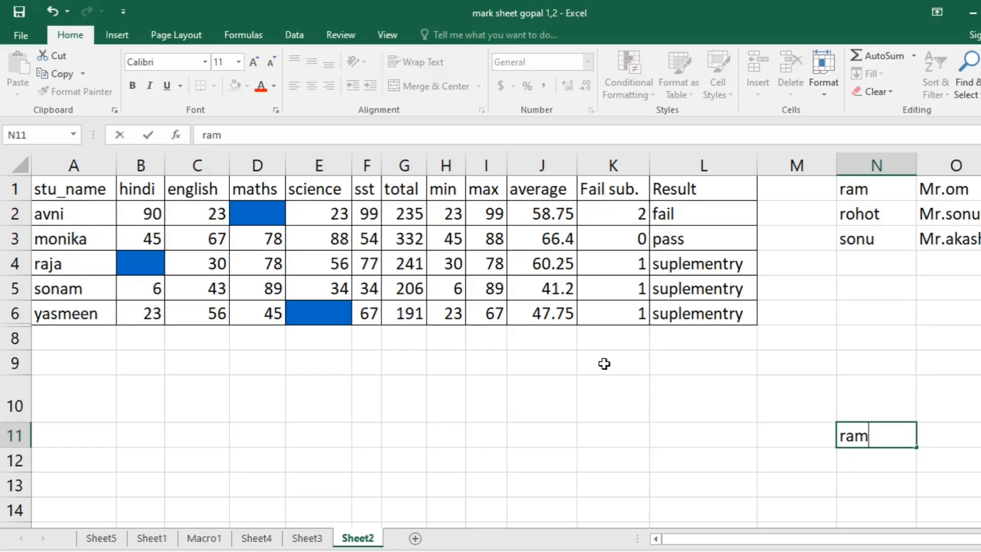
key("Return")
type("is")
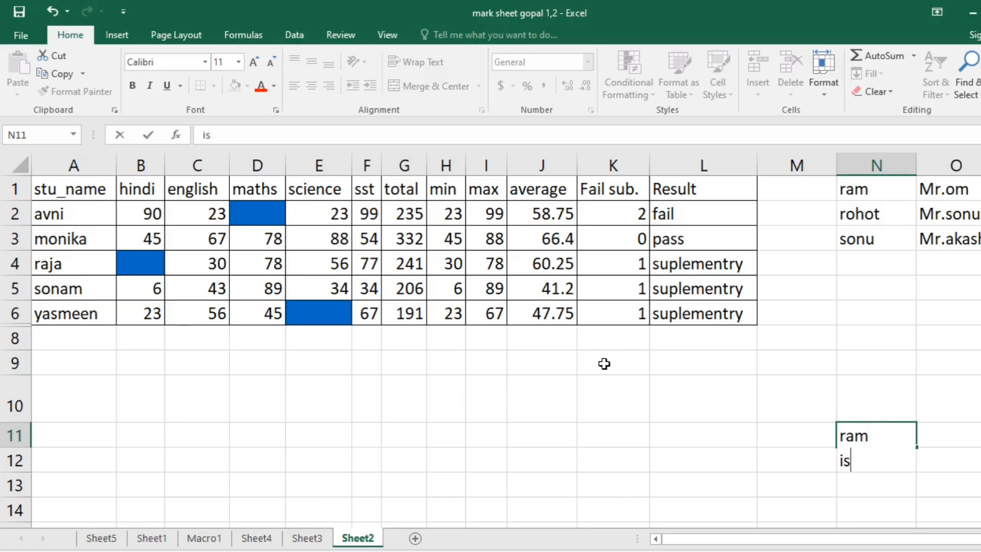
key("alt+Return")
type("a")
key("alt+Return")
type("good")
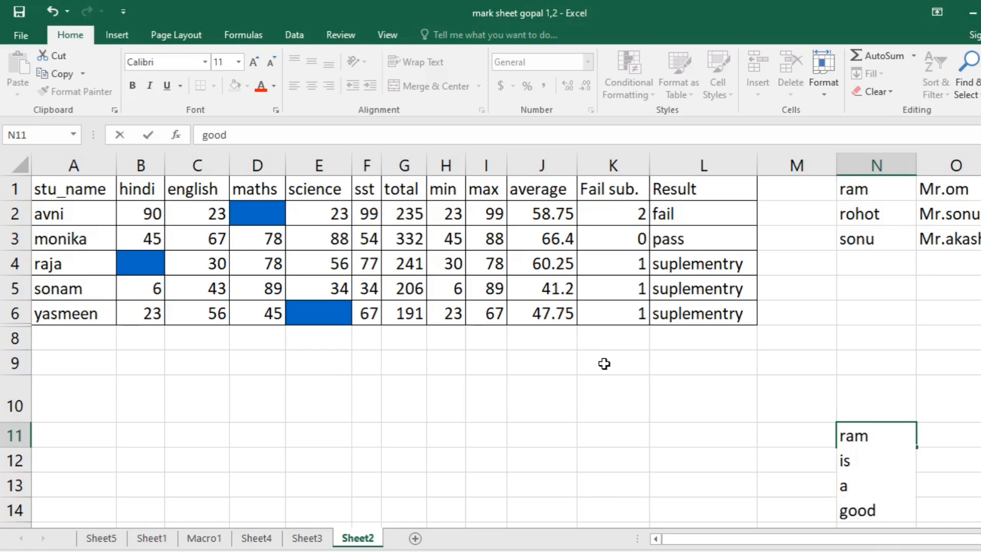
key("alt+Return")
type("boy")
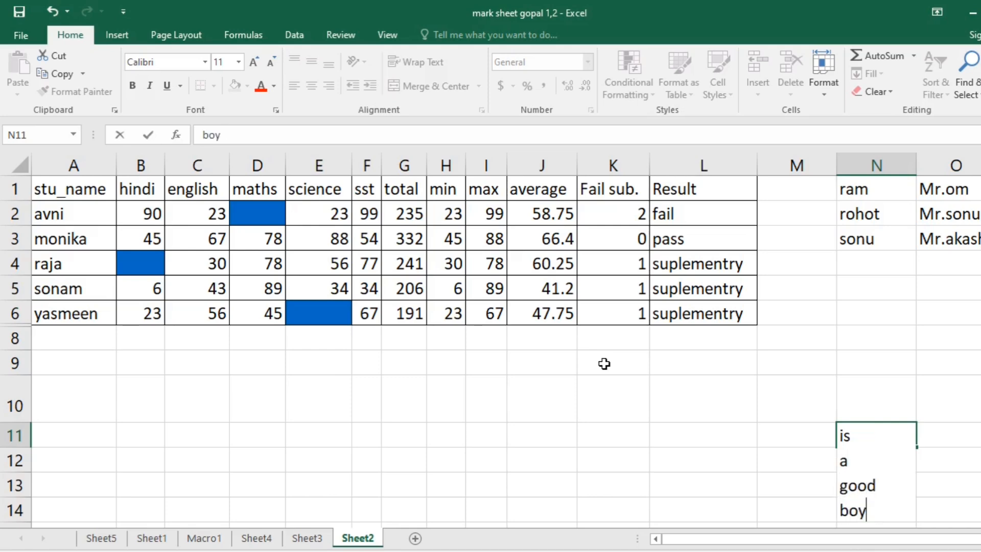
key("ctrl+Return")
key("Return")
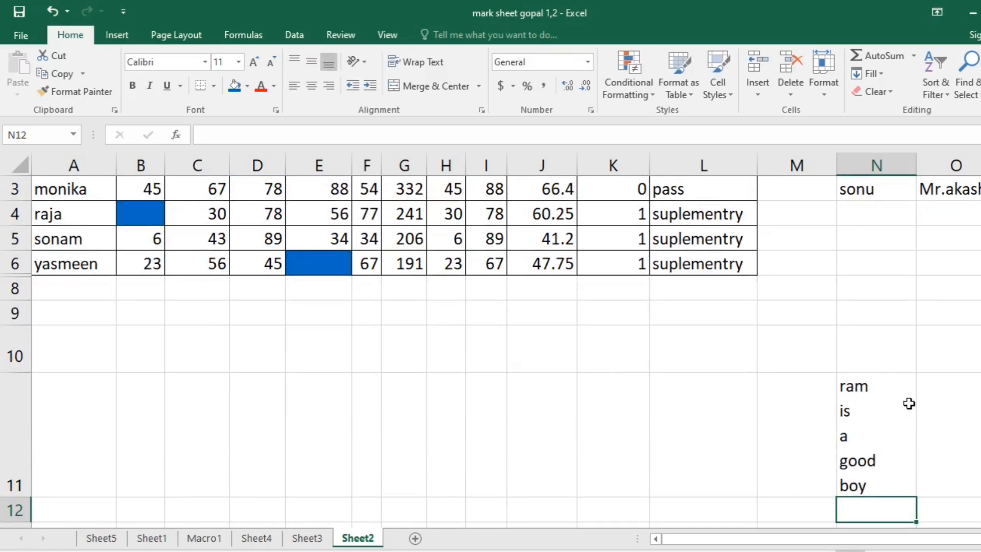
- Add a new worksheet after Sheet2 and enter the header stu_name in cell A1
scroll(519, 419, "up", 1)
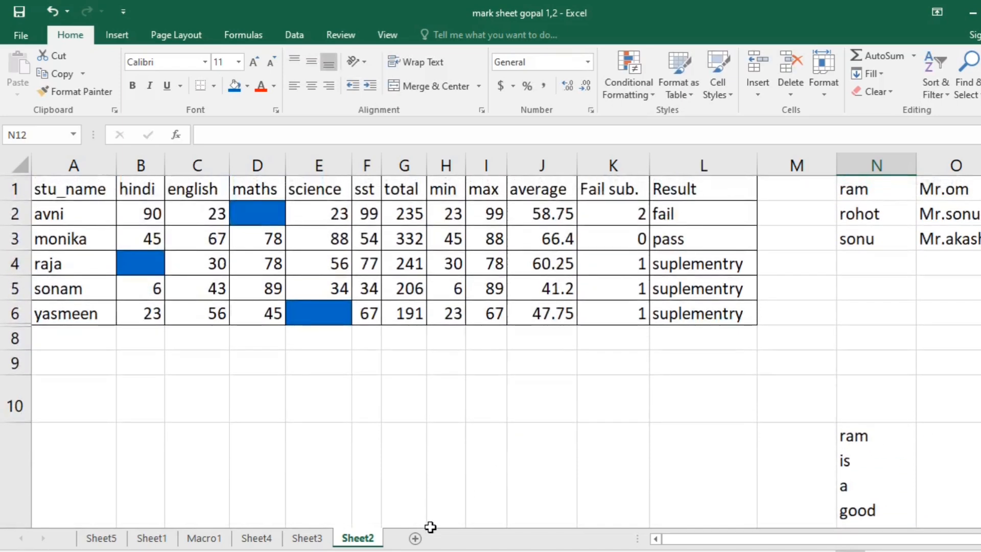
left_click(416, 539)
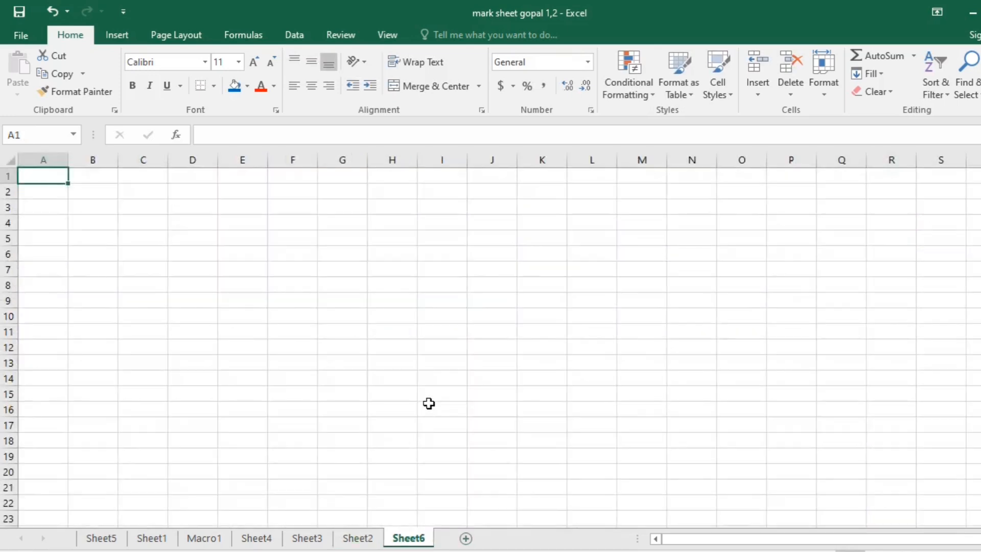
type("stu_name")
key("Tab")
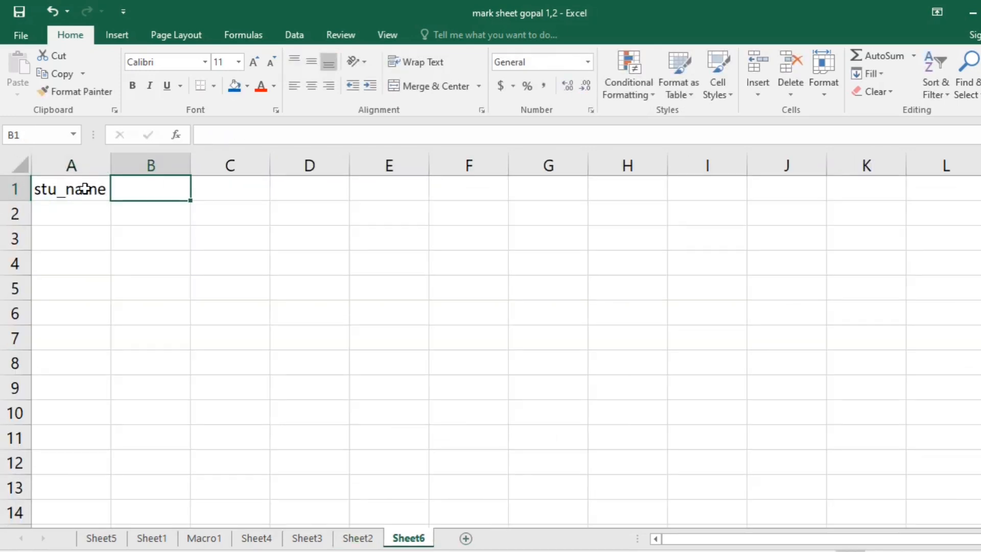
- Enter the header exam fees in cell B1
type("exam f")
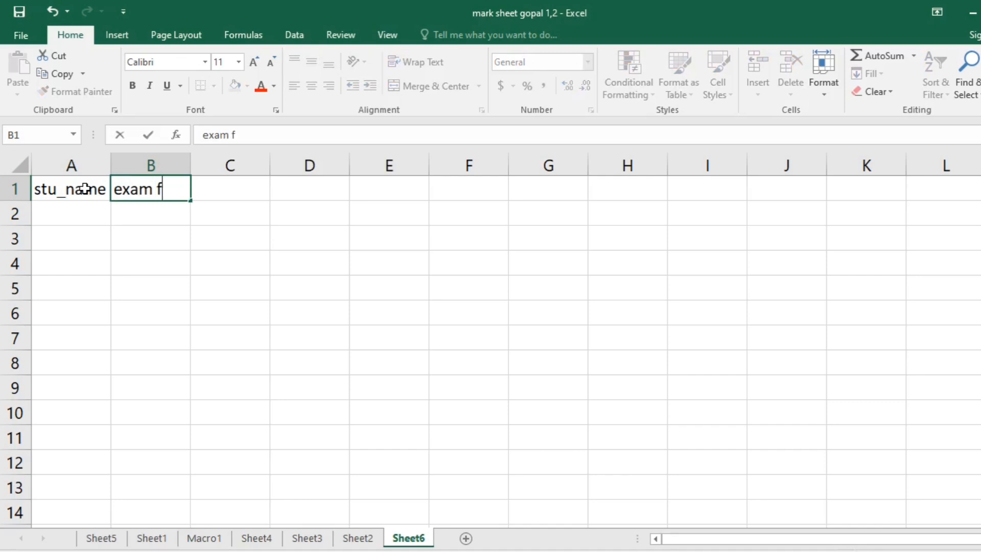
type("ees")
key("Return")
- Fill cells A2 to A7 with six sample student first names, one per cell
type("ra")
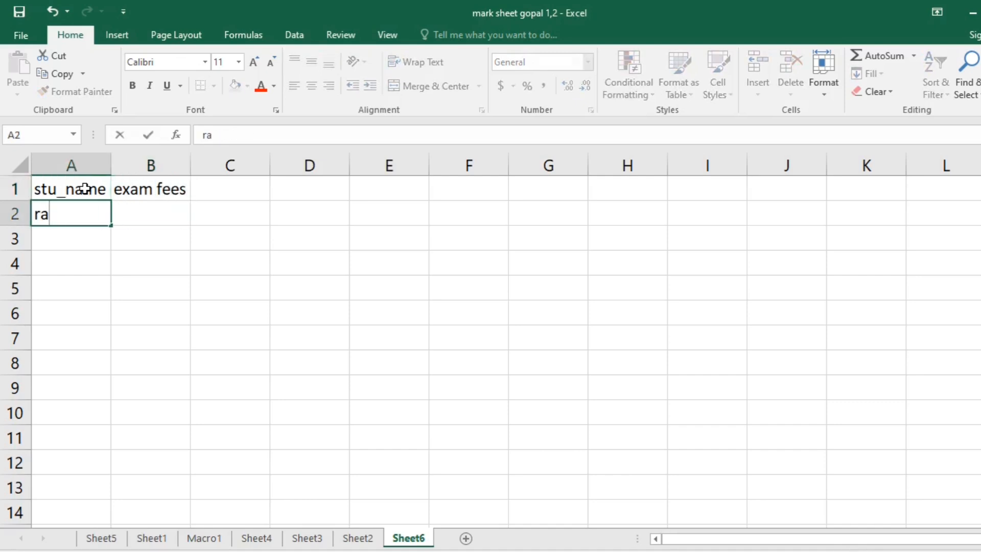
type("m")
key("Return")
type("om")
key("Return")
type("lokes")
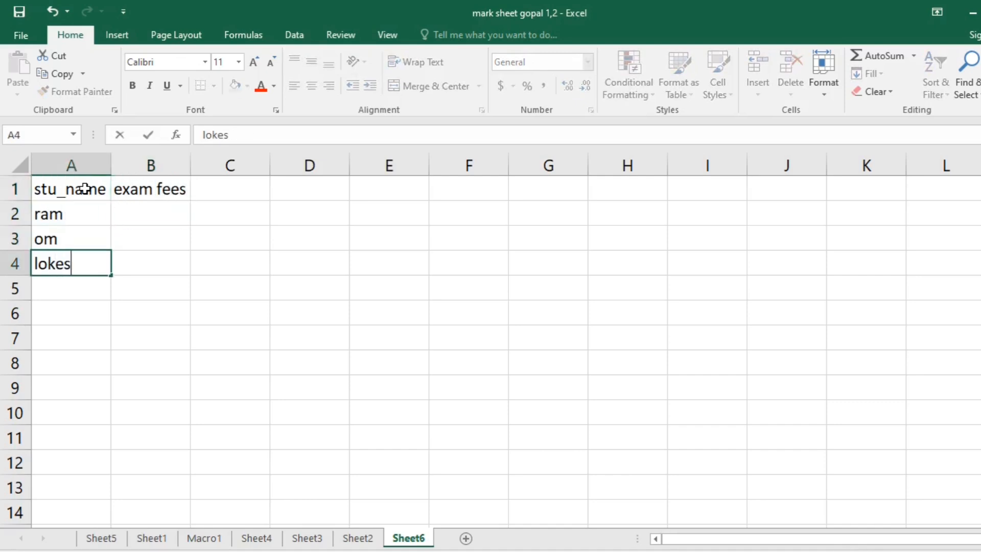
type("h")
key("Return")
type("mohan")
key("Return")
type("sum")
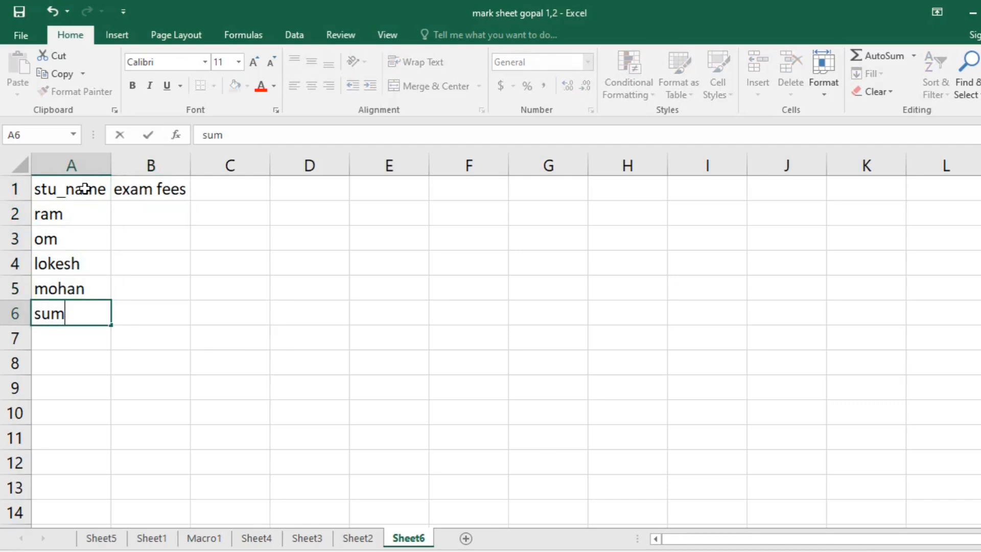
type("it")
key("Return")
type("ankit")
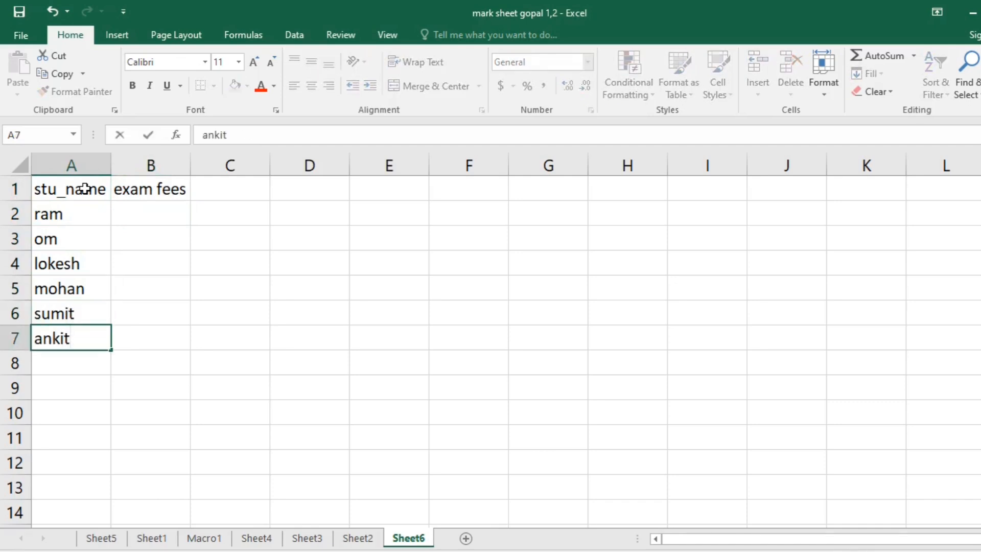
key("Tab")
- Enter an exam fee of 1200 in the non-adjacent cells B2, B4 and B7 all at once
key("Up")
key("Up")
key("Up")
key("Up")
key("Up")
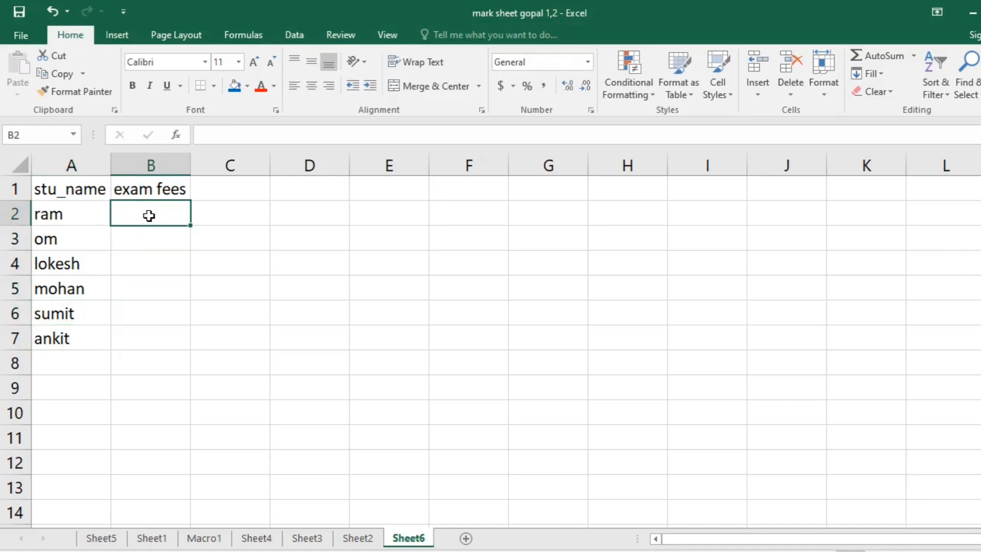
left_click(168, 264, "ctrl")
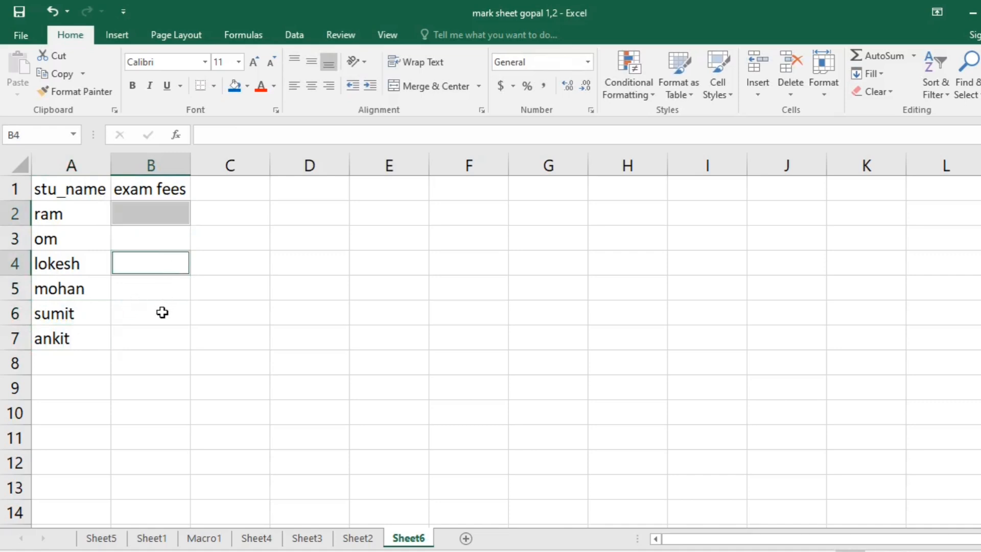
left_click(162, 334, "ctrl")
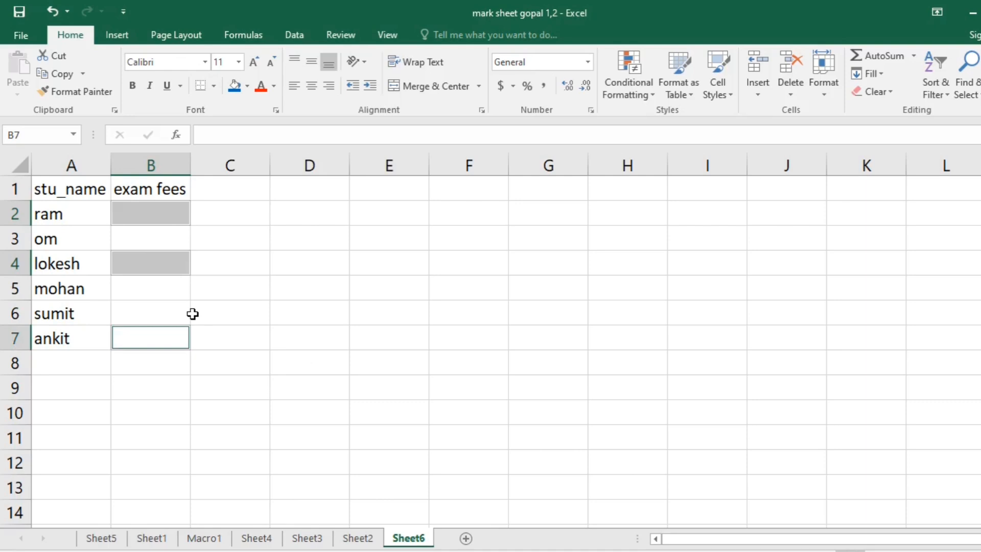
type("1200")
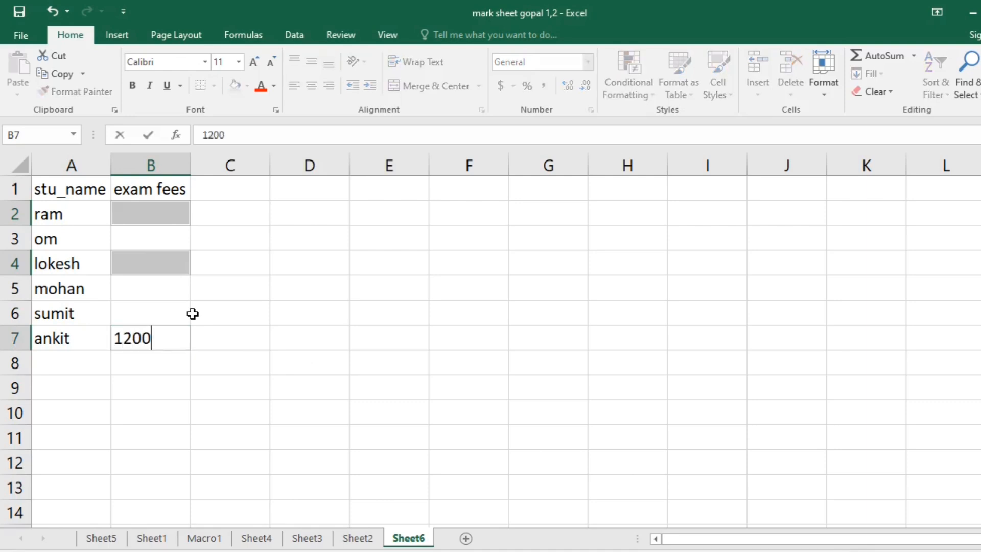
key("ctrl+Return")
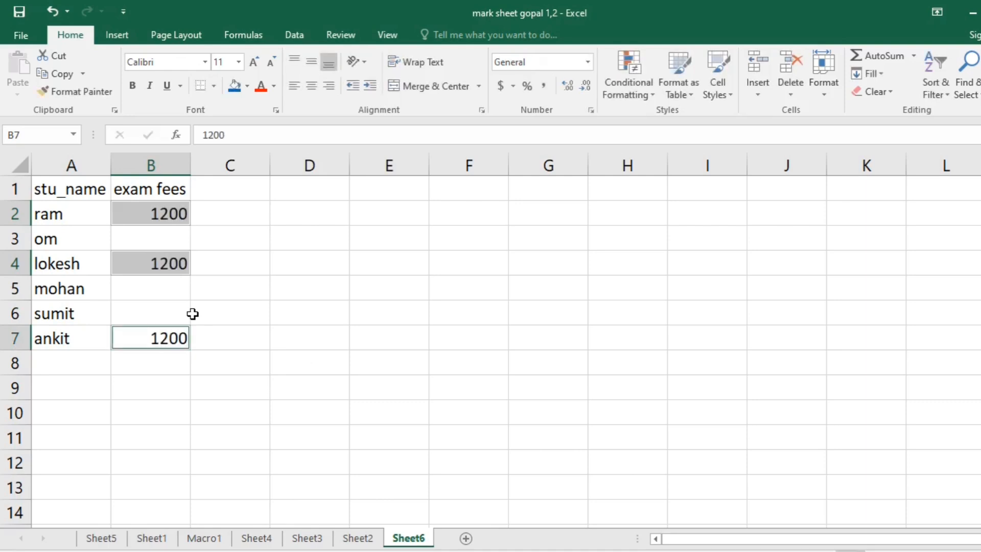
- Fill the empty exam fee cells B3, B5 and B6 with 1500 in a single entry
left_click(176, 235)
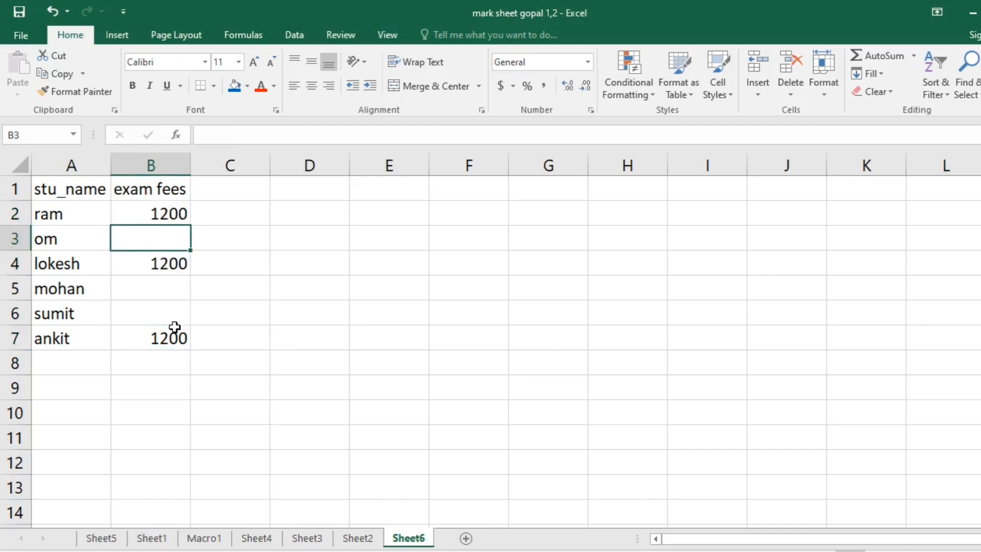
left_click(168, 293, "ctrl")
left_click(168, 313, "ctrl")
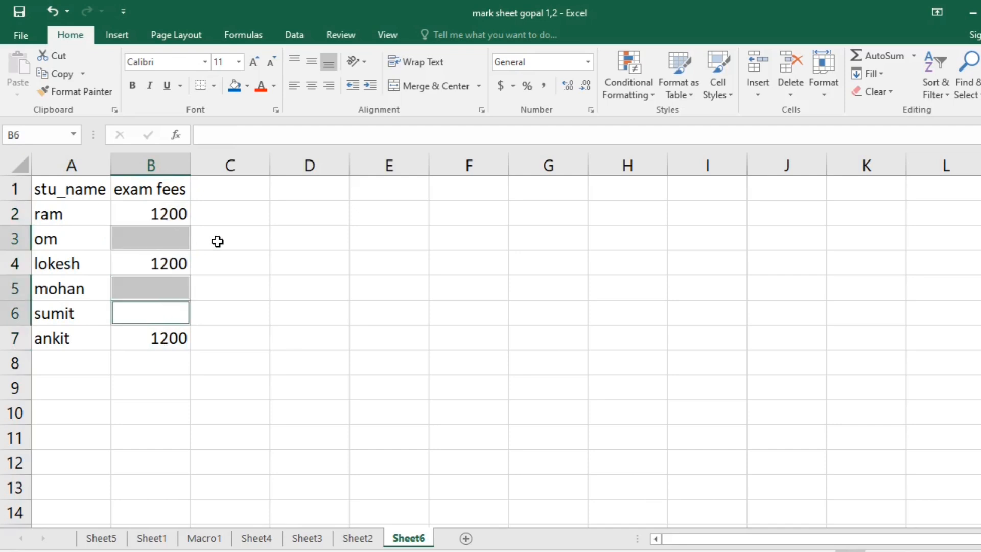
type("1500")
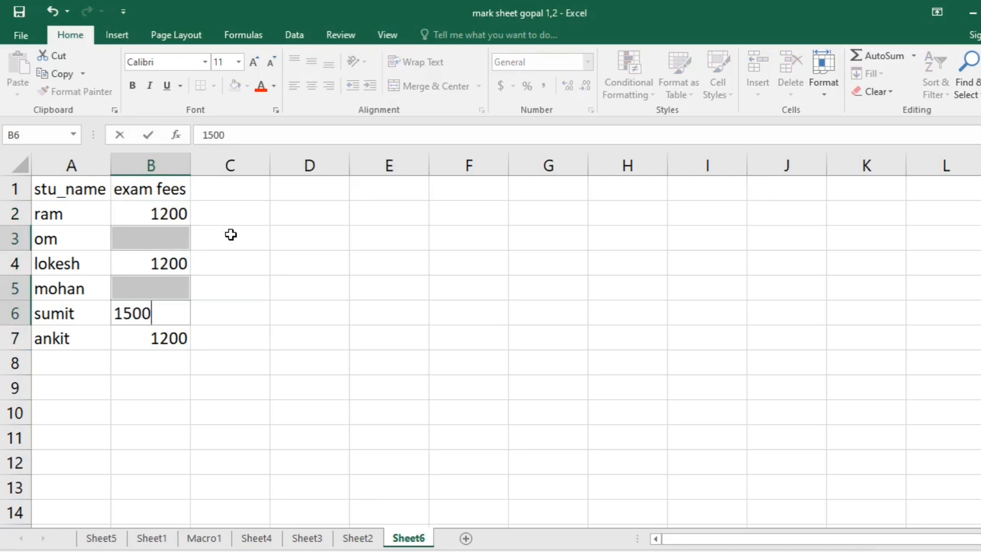
key("ctrl+Return")
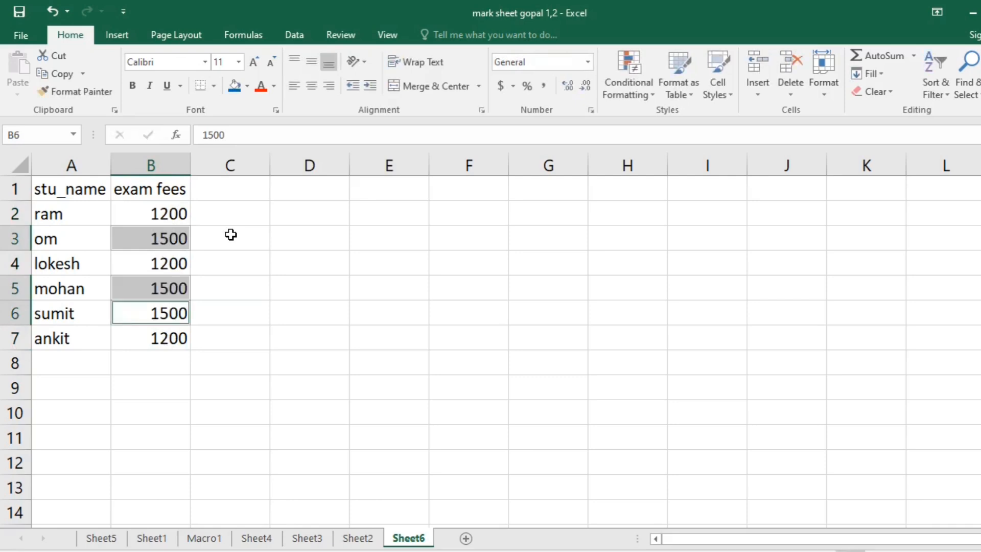